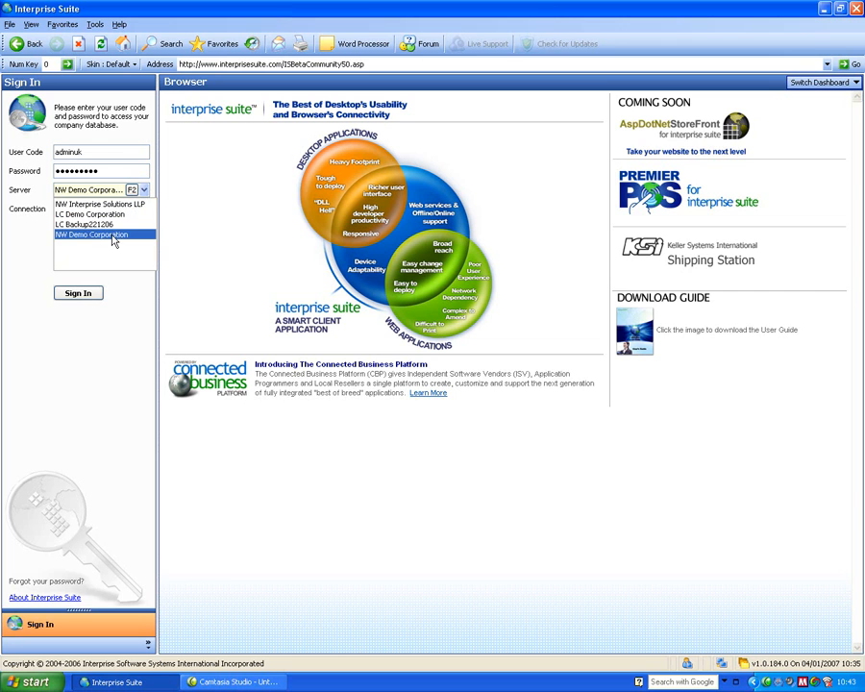
Sign in to the NW Demo Corporation server over the LAN connection with the remembered credentials.
click(112, 236)
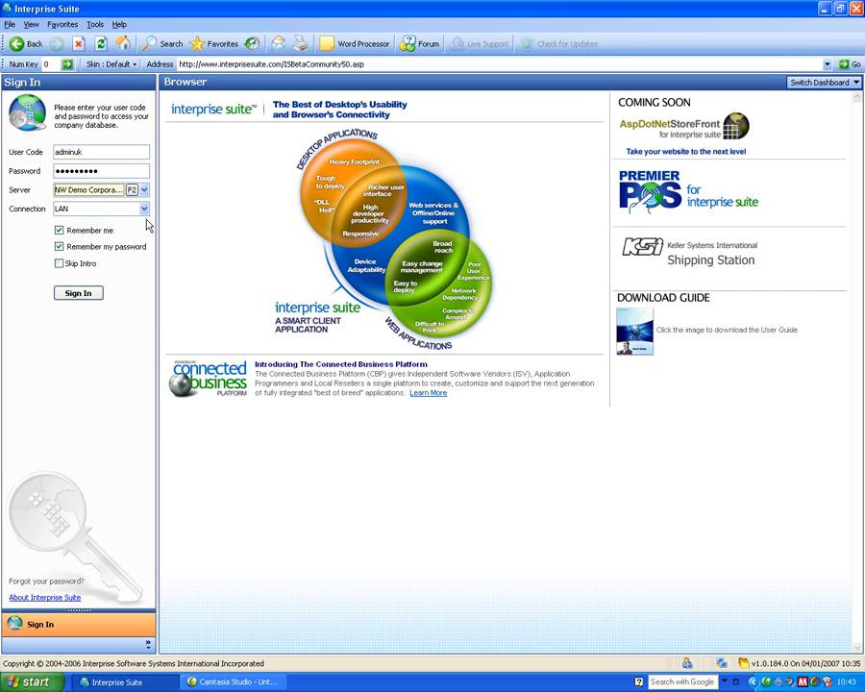
click(144, 210)
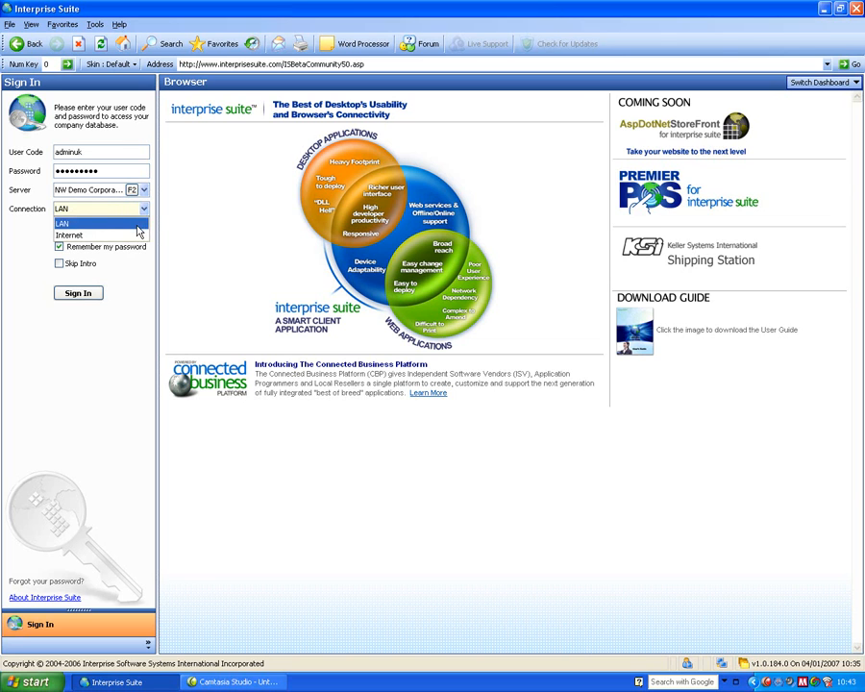
click(137, 226)
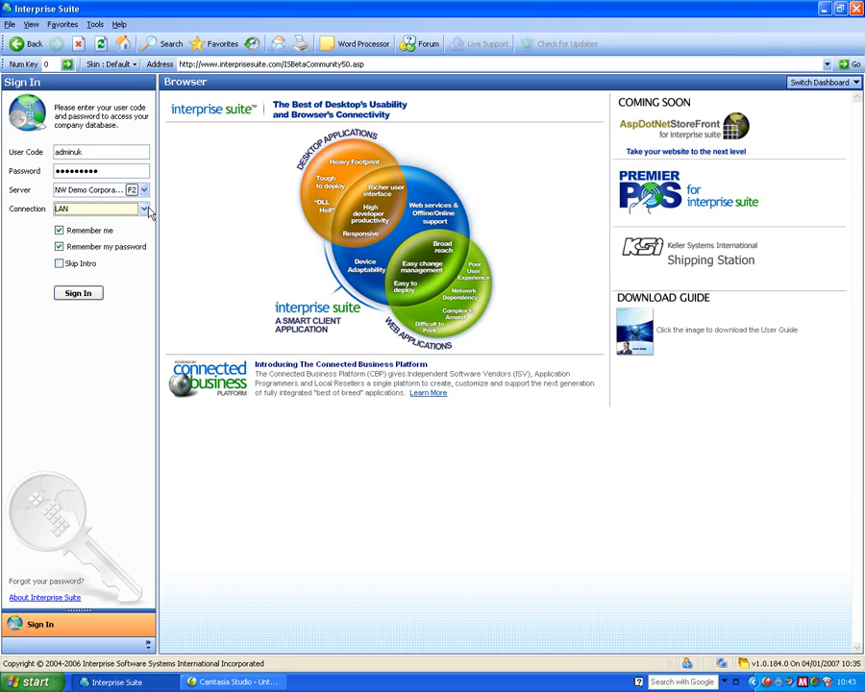
click(79, 295)
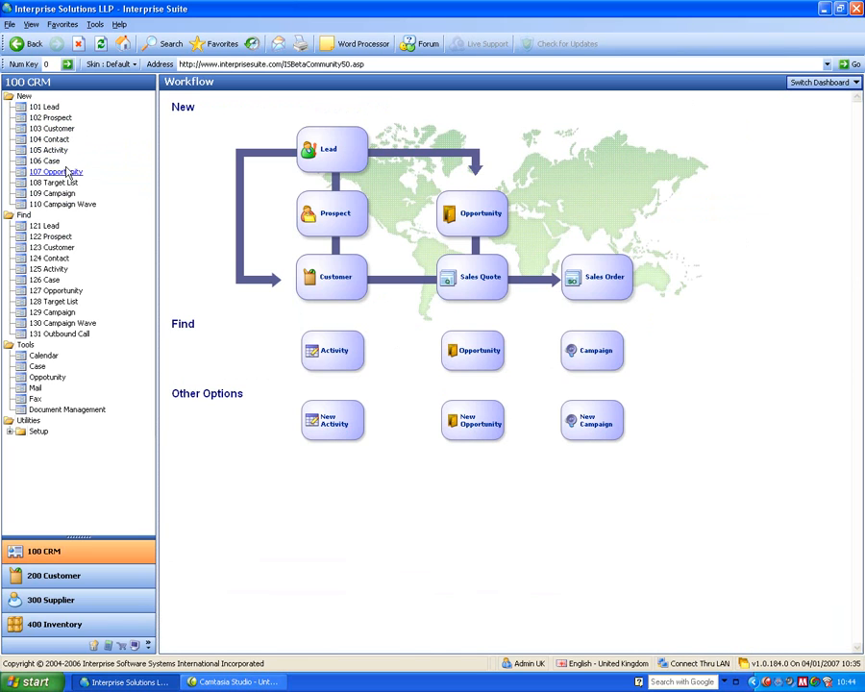
Find the customer An Example Lead Company in the active customers, open its record and move its window aside.
click(52, 249)
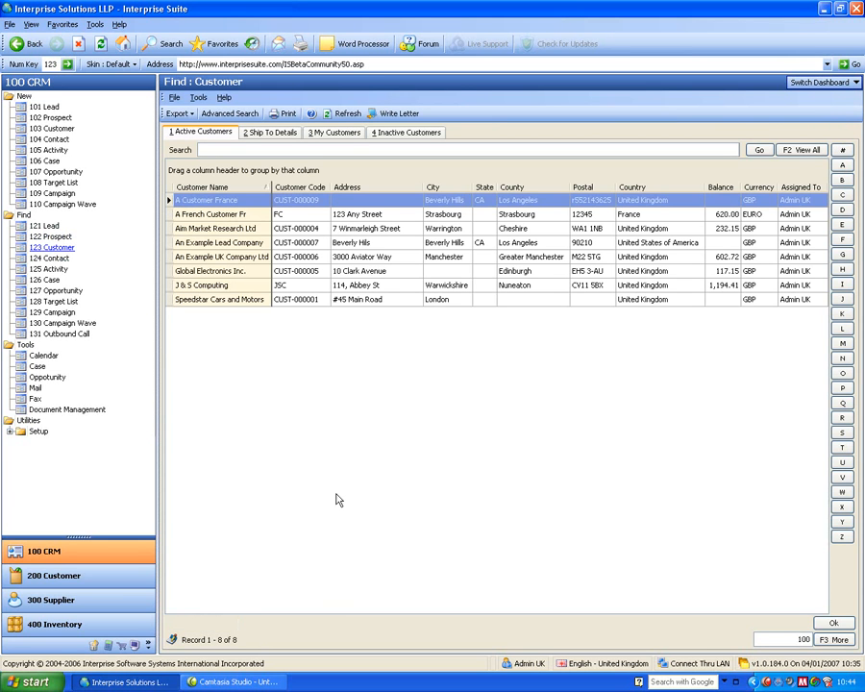
click(206, 242)
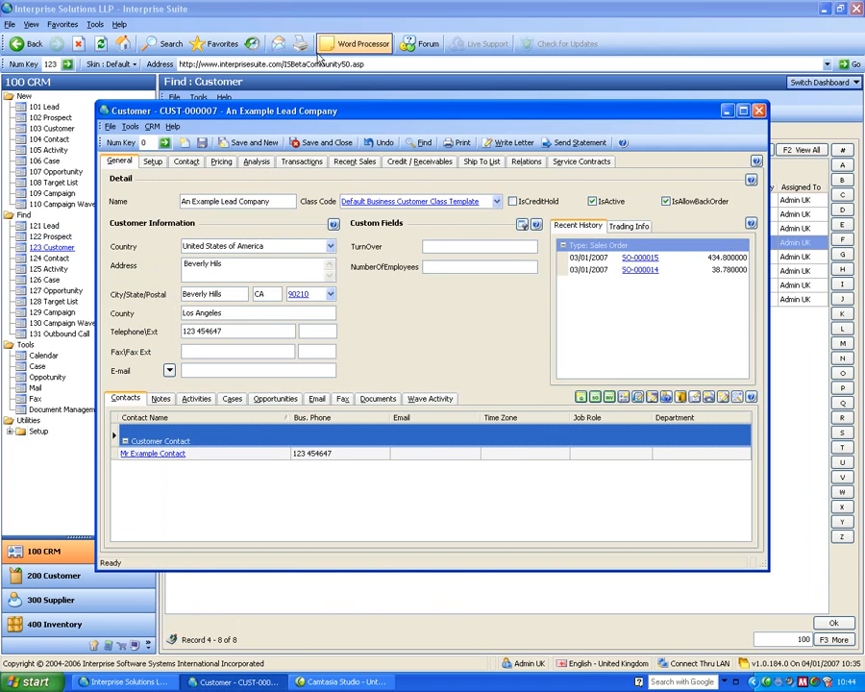
drag(309, 114, 433, 129)
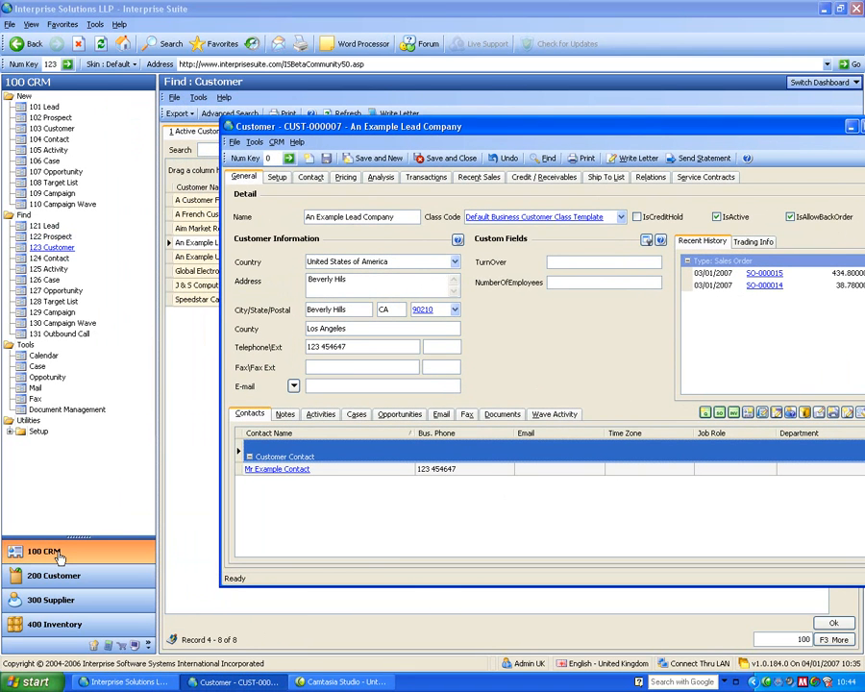
Expand the navigation pane's module list, and shrink it so only CRM and Customer keep full-size entries.
drag(79, 537, 87, 397)
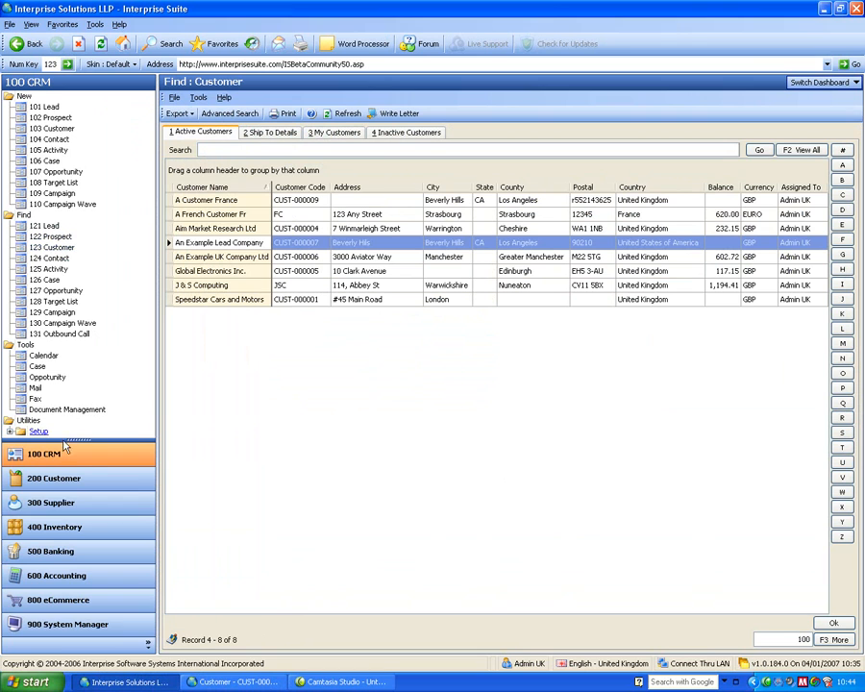
drag(77, 441, 90, 654)
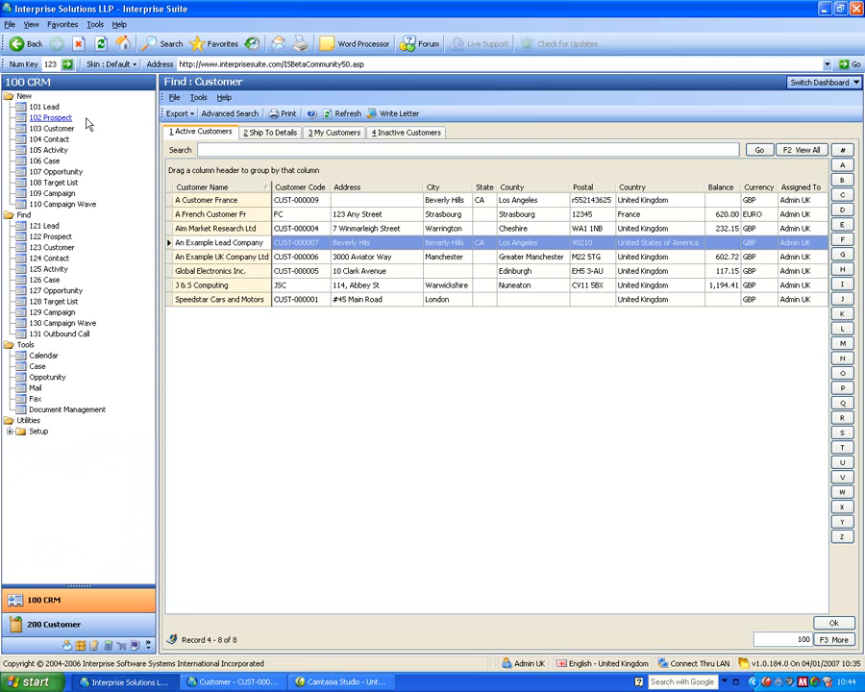
Apply the Money Twins skin and view the open customer record in it.
click(109, 64)
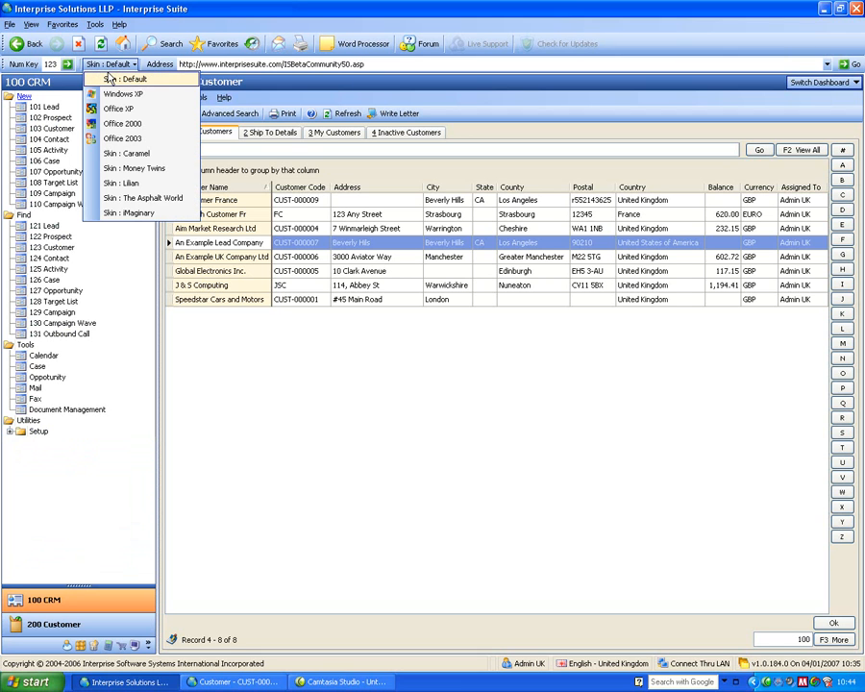
click(109, 169)
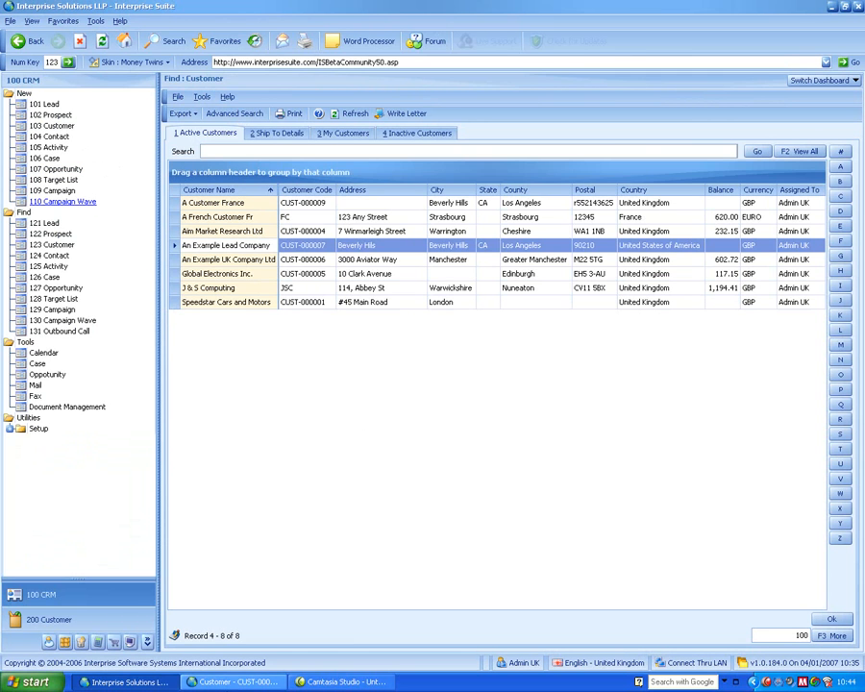
click(233, 682)
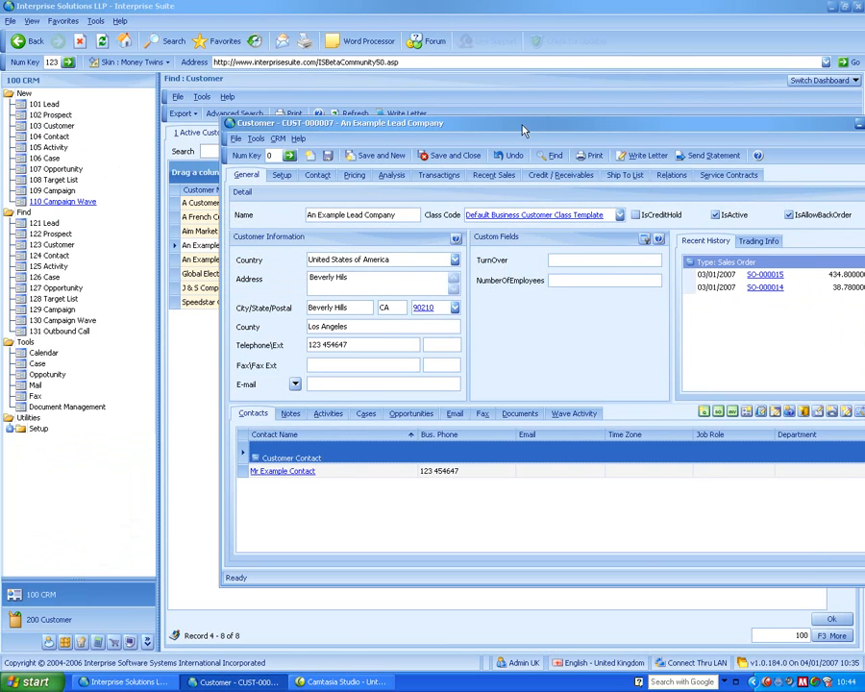
drag(524, 130, 491, 138)
Apply The Asphalt World skin and bring the customer record forward to view it.
click(128, 62)
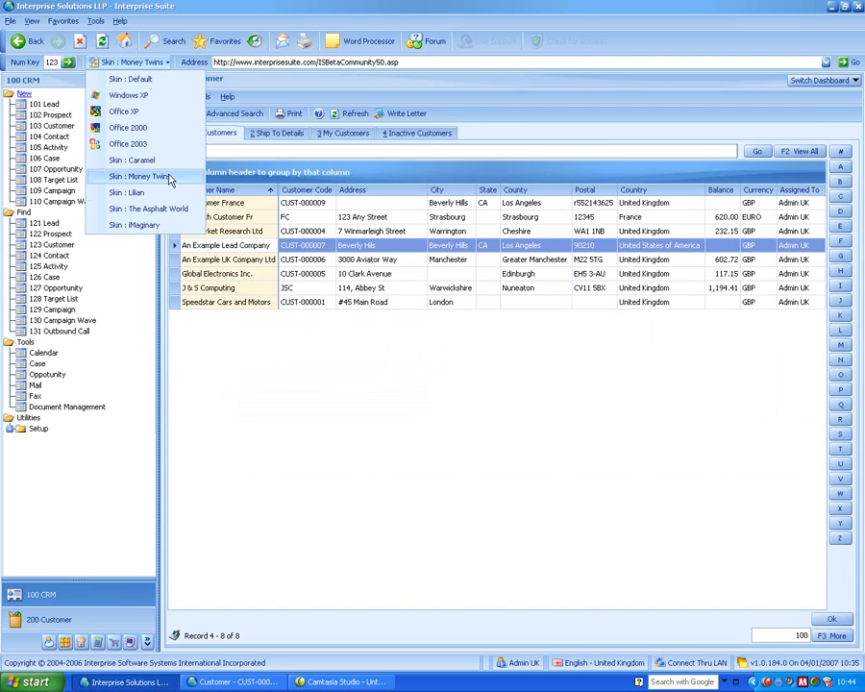
click(144, 209)
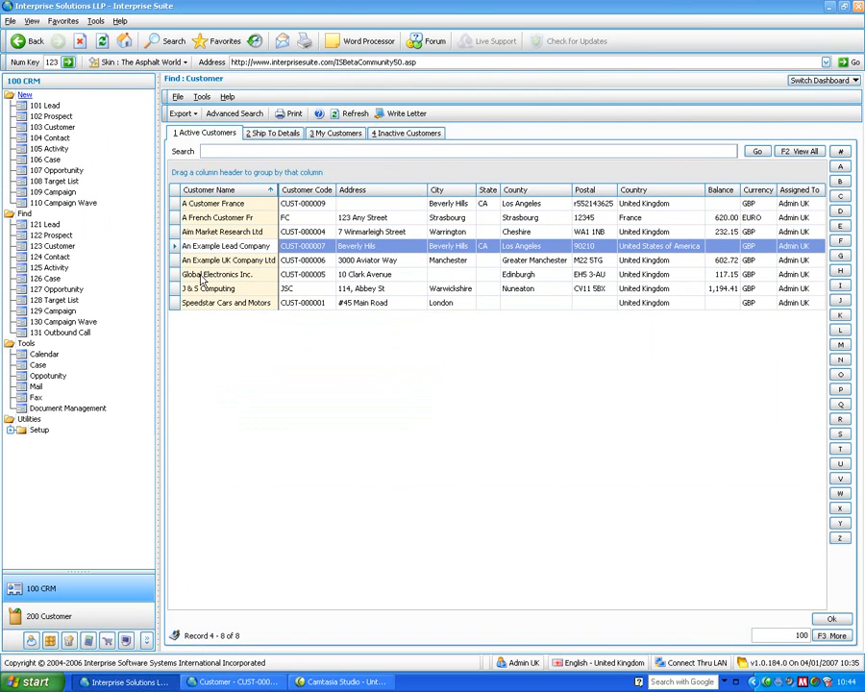
click(240, 681)
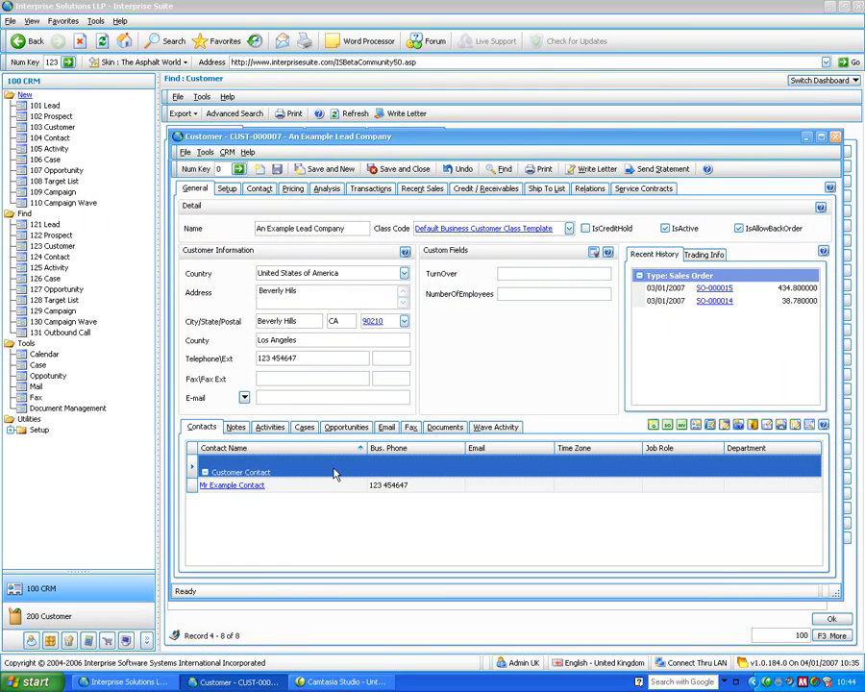
Restore the Default skin and close the customer record window.
click(135, 62)
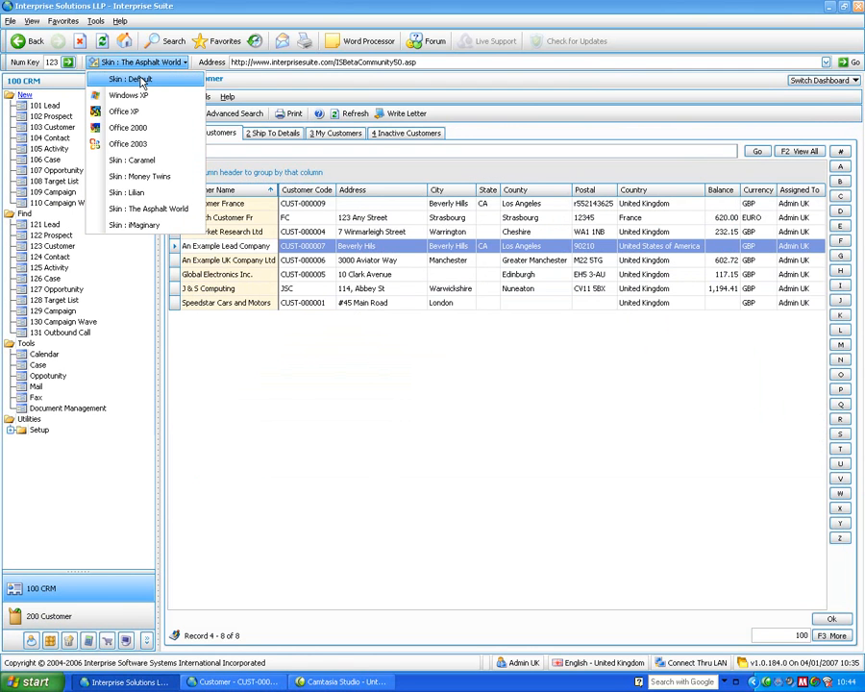
click(135, 80)
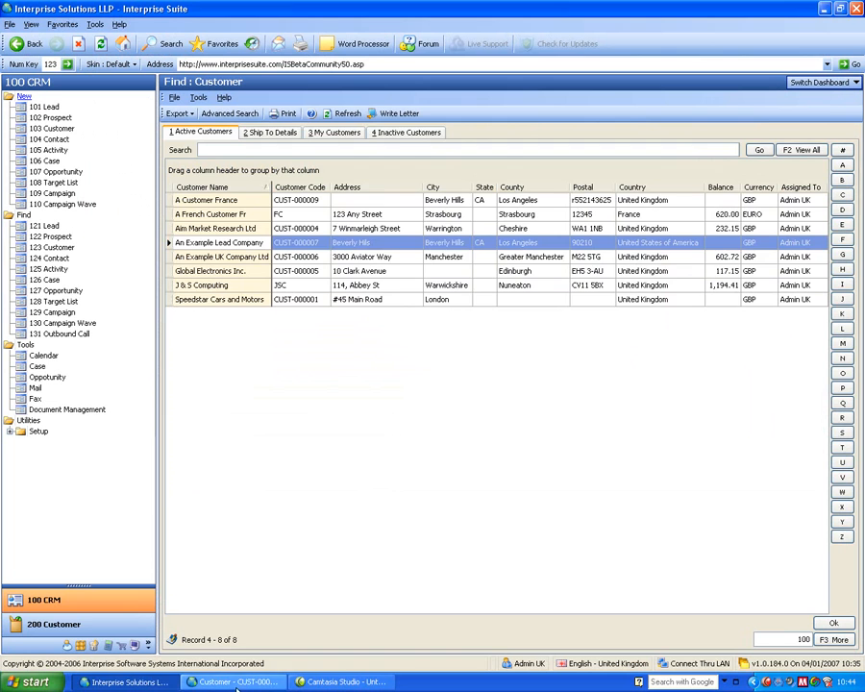
click(238, 681)
click(831, 141)
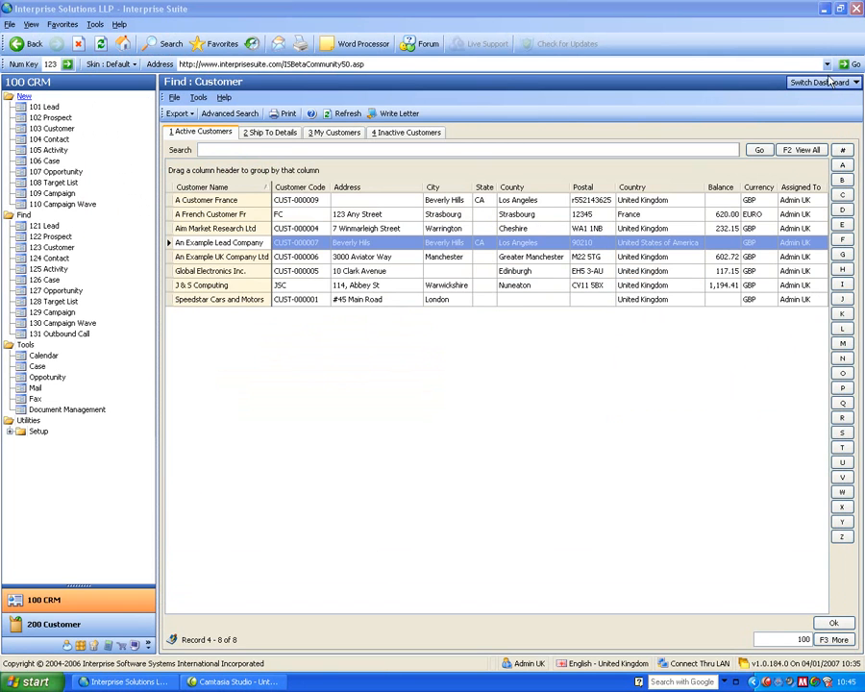
Switch the dashboard to Workflow, view the 200 Customer module's workflow and return to 100 CRM.
click(833, 85)
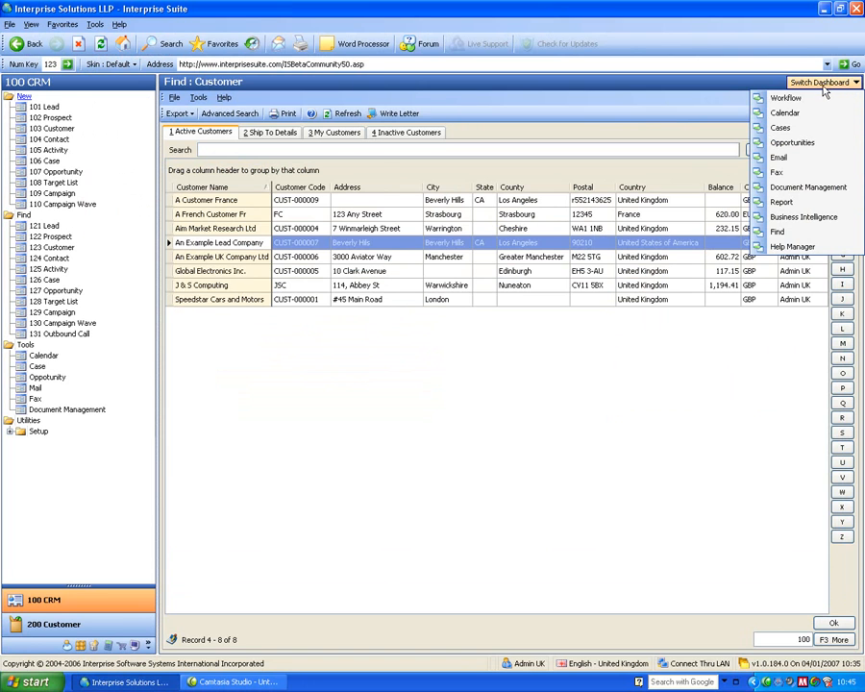
click(804, 98)
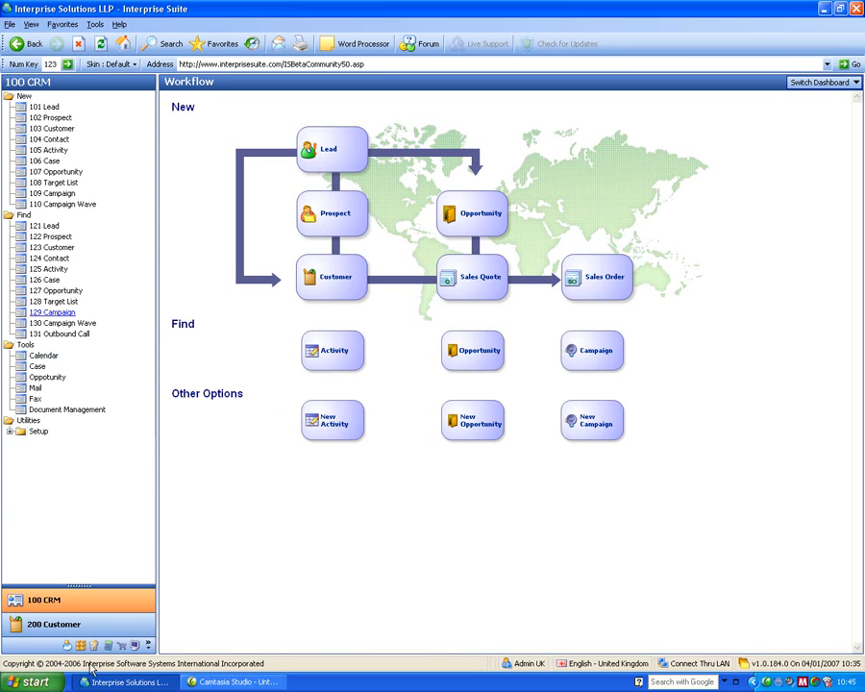
click(53, 626)
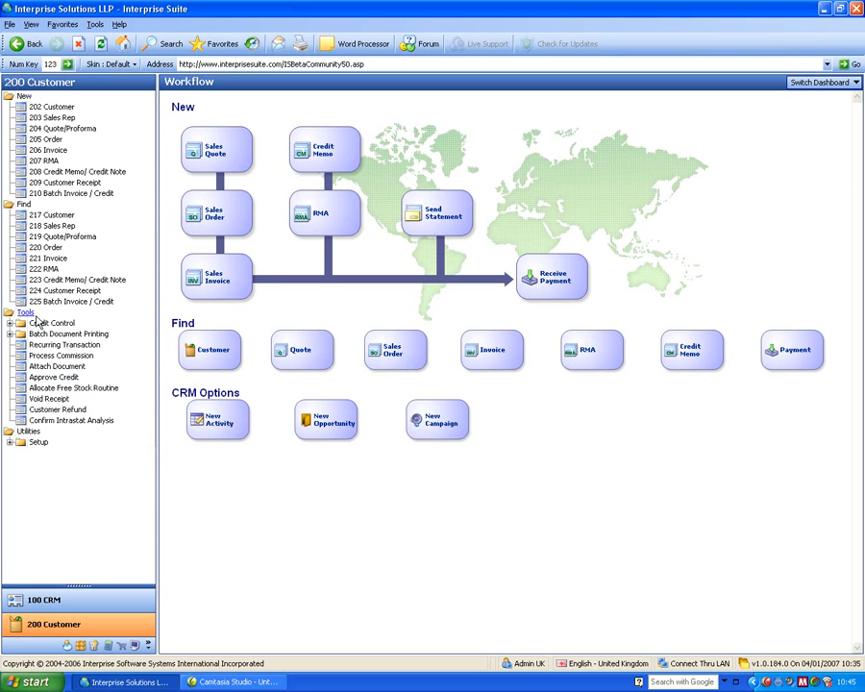
click(43, 600)
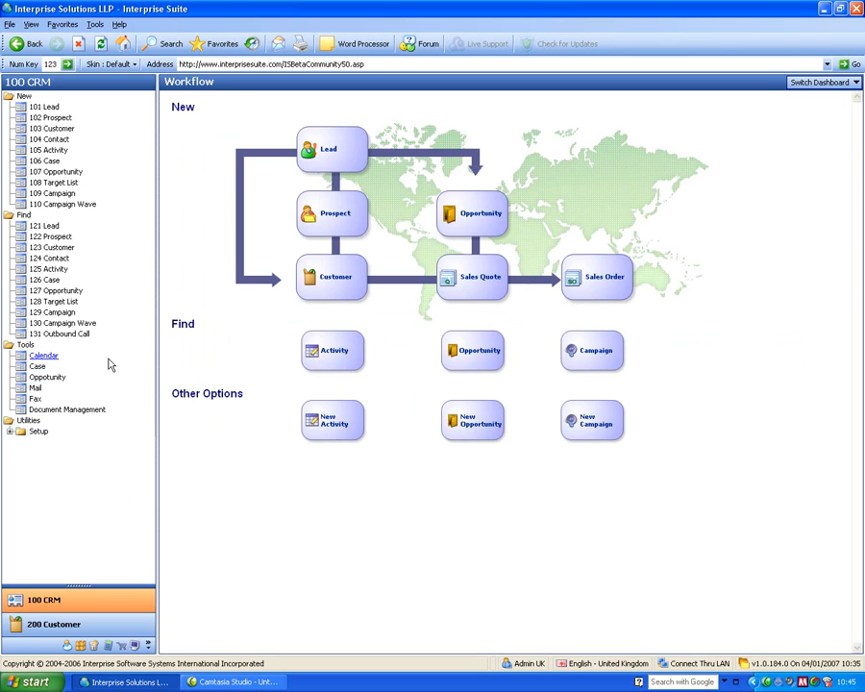
Start a new lead named "An Example Lead Comapny" and enter the contact's name.
click(49, 109)
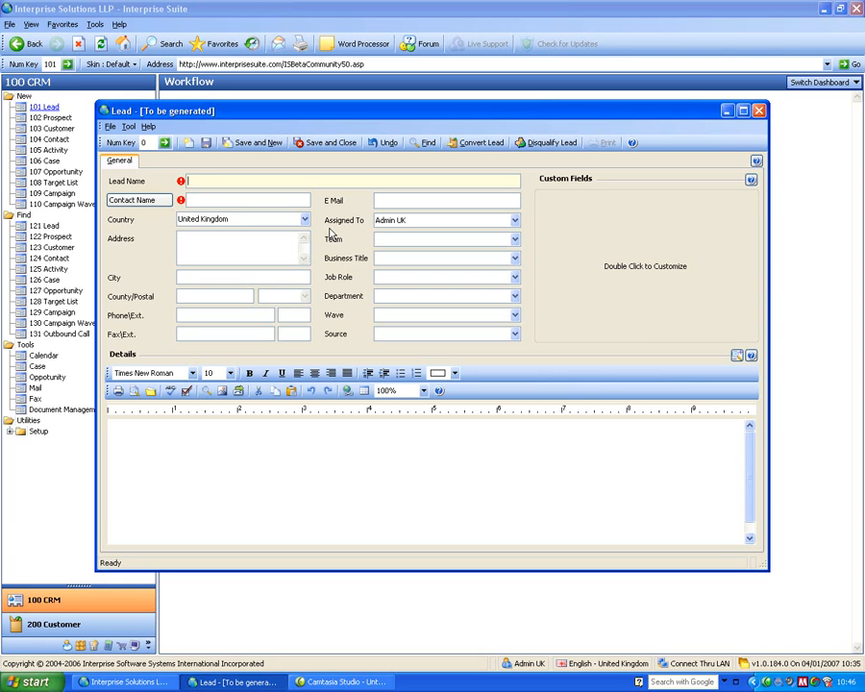
text(AN)
text( Examplke)
key(Tab)
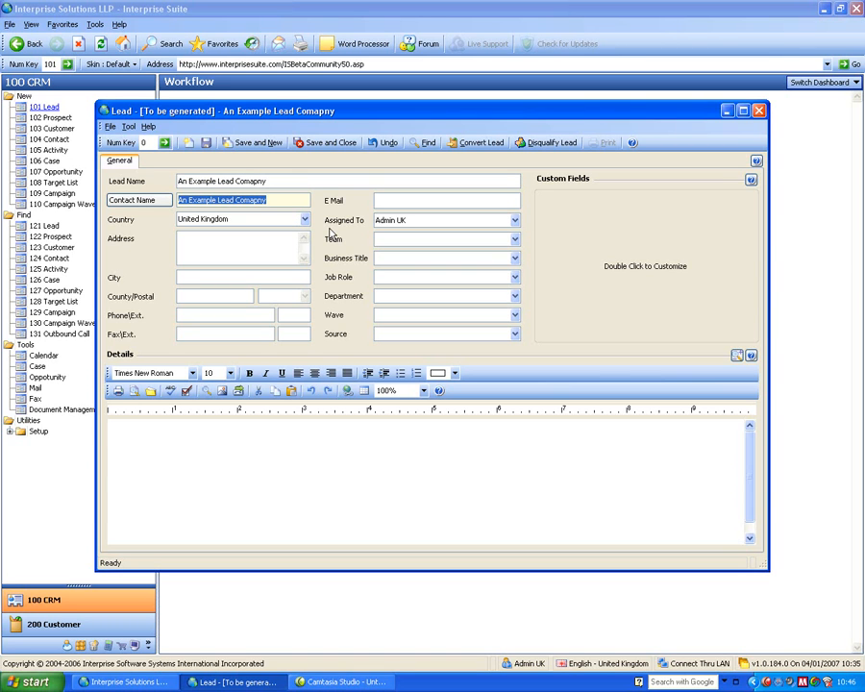
text(Mr Lead Contact)
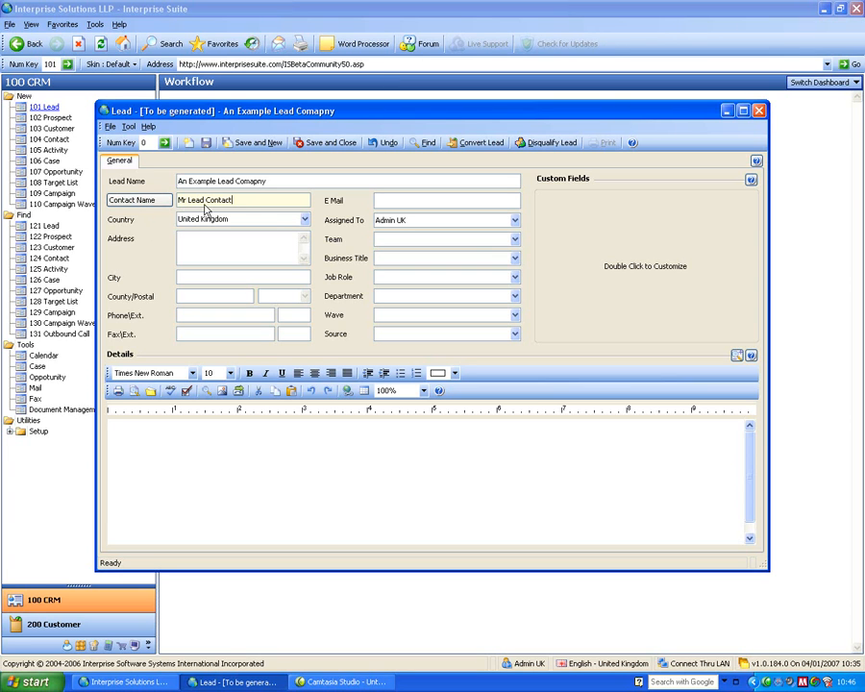
click(139, 200)
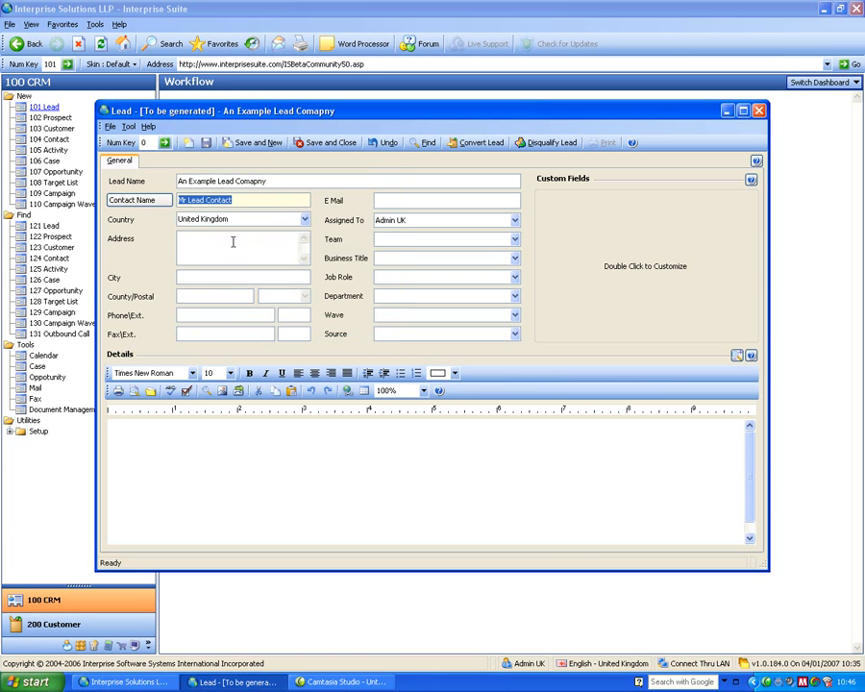
key(Tab)
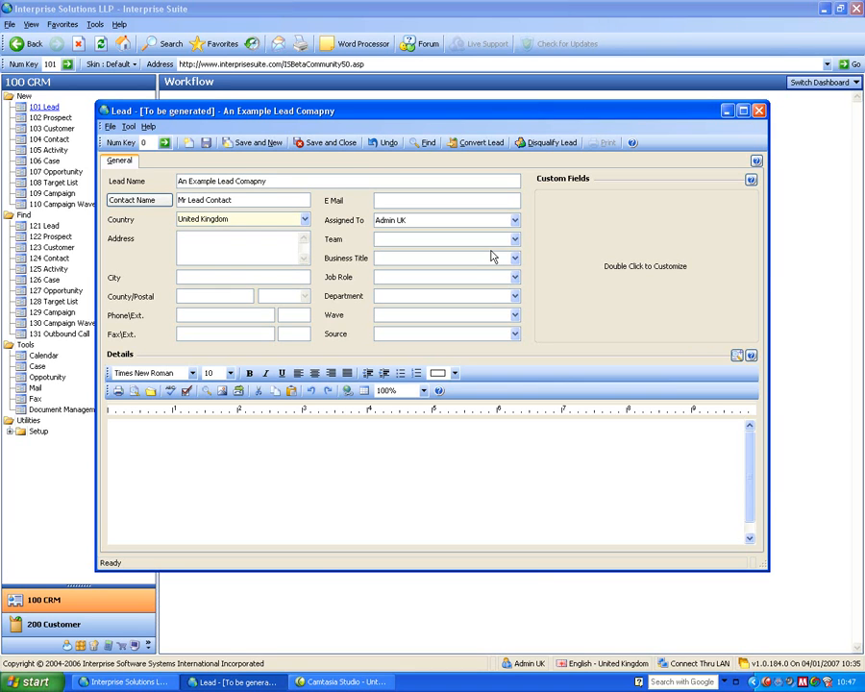
click(240, 241)
click(223, 278)
click(215, 298)
click(275, 295)
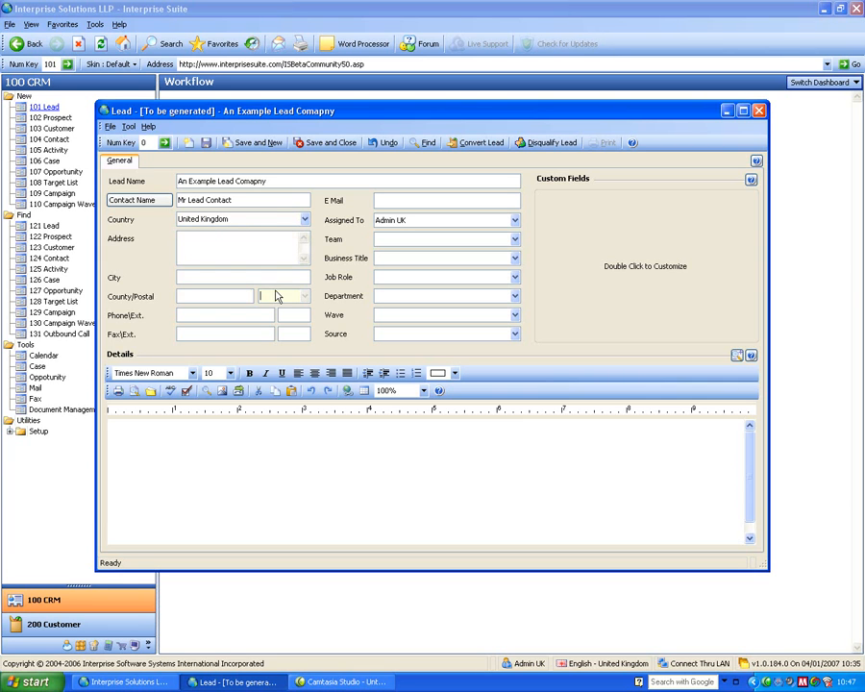
Change the lead's country to United States of America using the country lookup.
click(239, 217)
key(BackSpace)
key(BackSpace)
key(BackSpace)
key(BackSpace)
key(BackSpace)
key(BackSpace)
key(BackSpace)
key(BackSpace)
key(BackSpace)
key(Tab)
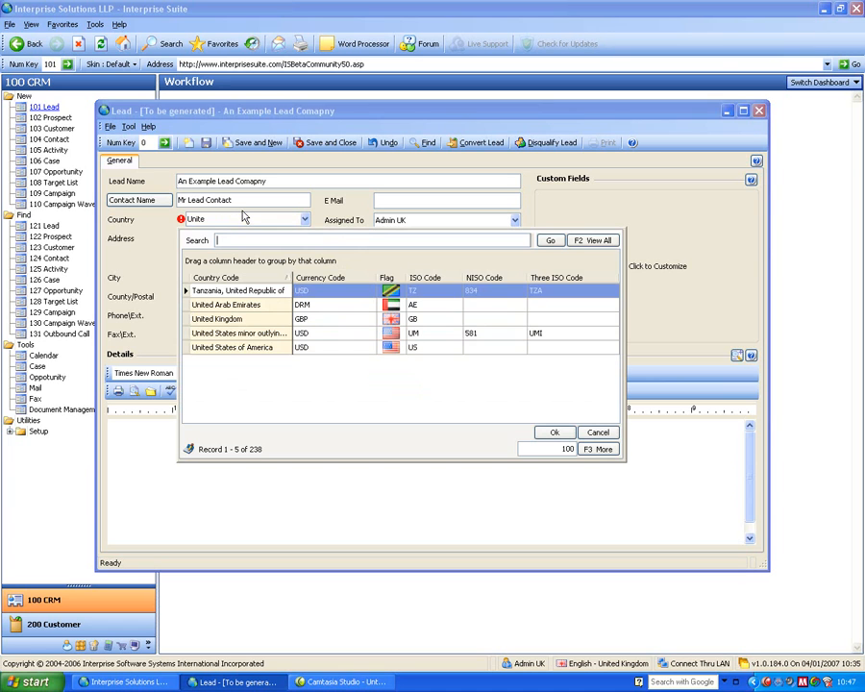
click(230, 349)
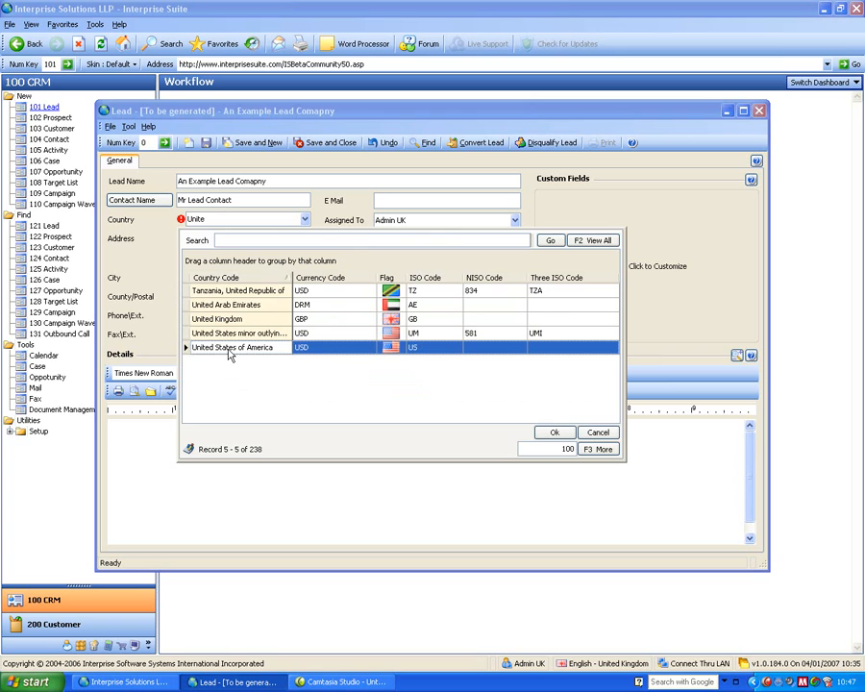
click(555, 432)
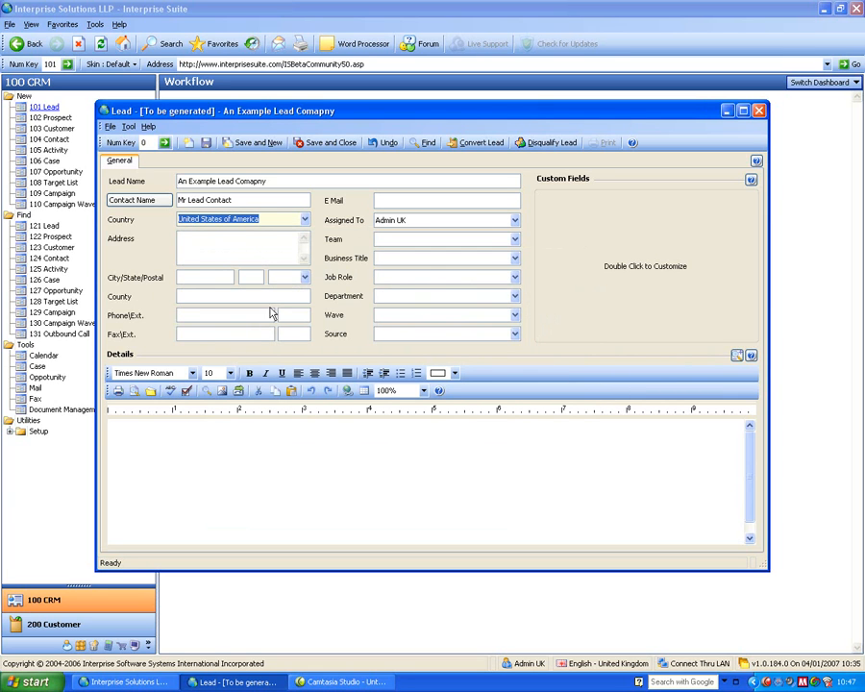
Enter the lead's postal code so that its city, state and county are filled in.
click(205, 276)
click(250, 279)
click(288, 279)
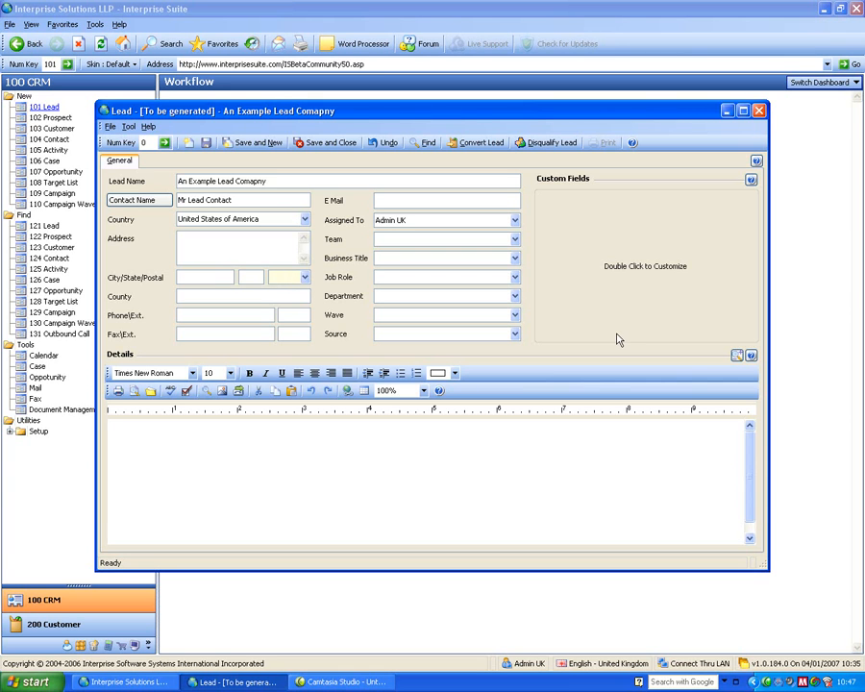
text(90210)
key(Tab)
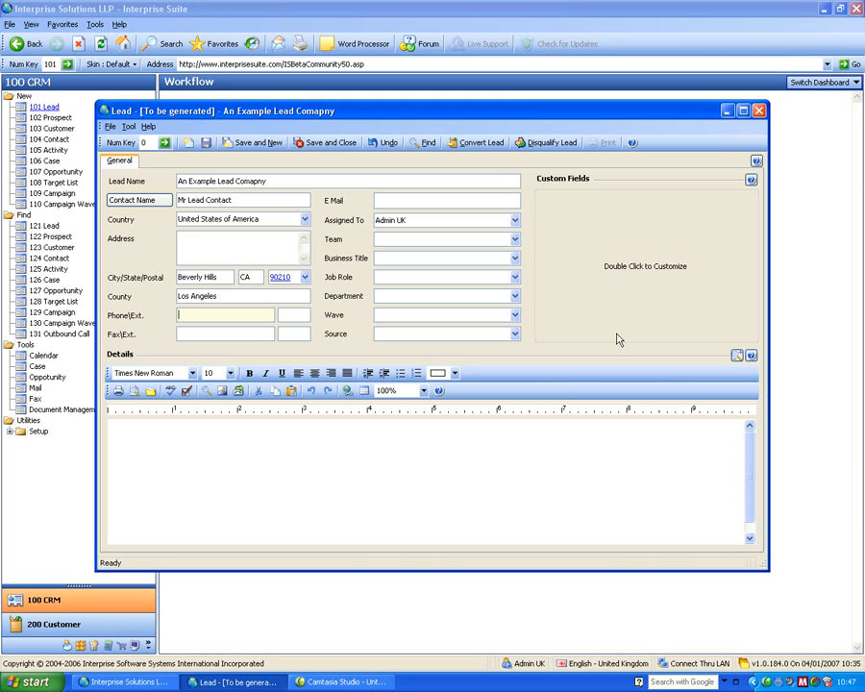
Enter the lead's phone number, replacing the first attempts with the final number.
click(242, 254)
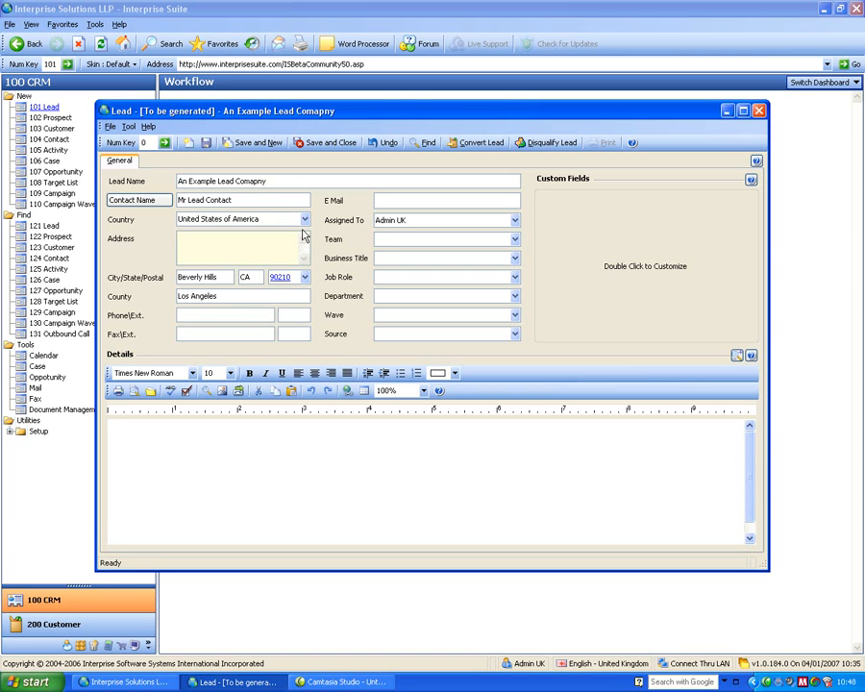
click(240, 315)
text(0845)
key(BackSpace)
key(BackSpace)
key(BackSpace)
key(BackSpace)
text(1234567890)
key(Tab)
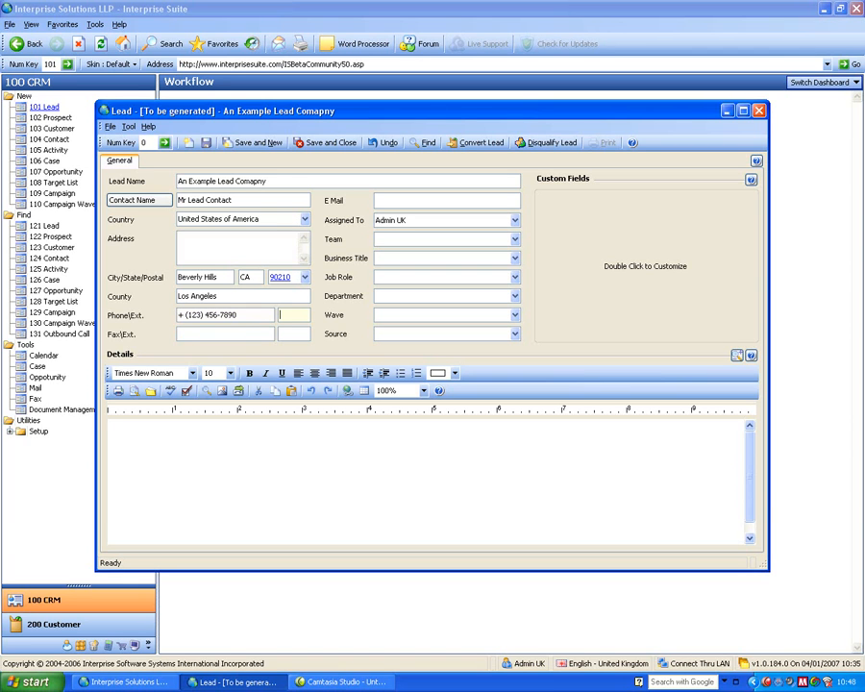
key(shift+Tab)
key(Tab)
click(400, 206)
click(415, 220)
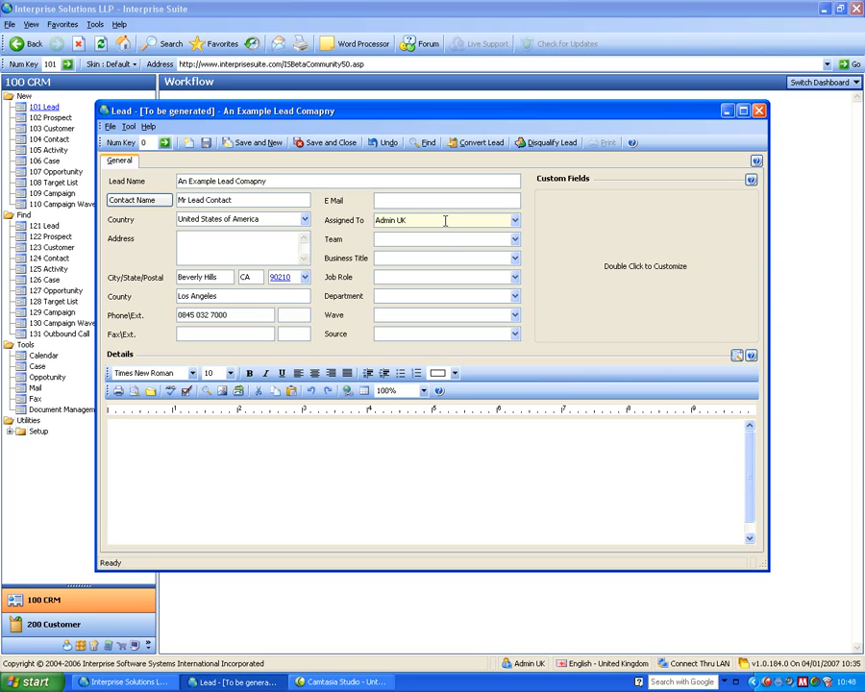
click(413, 239)
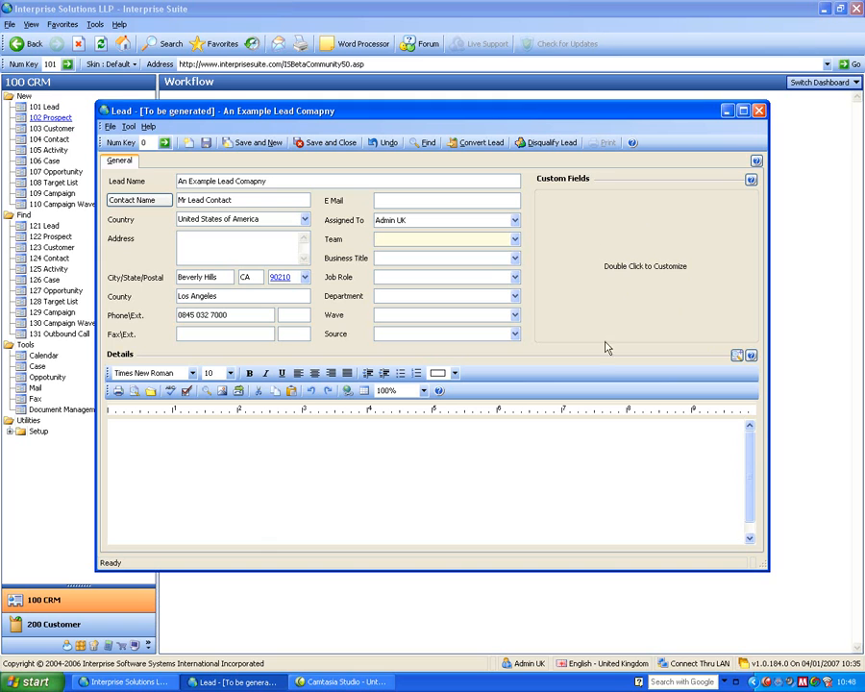
Add the text "fhrgheiur" to the lead's details, and save and close the lead.
click(432, 428)
text(fhrgheiur)
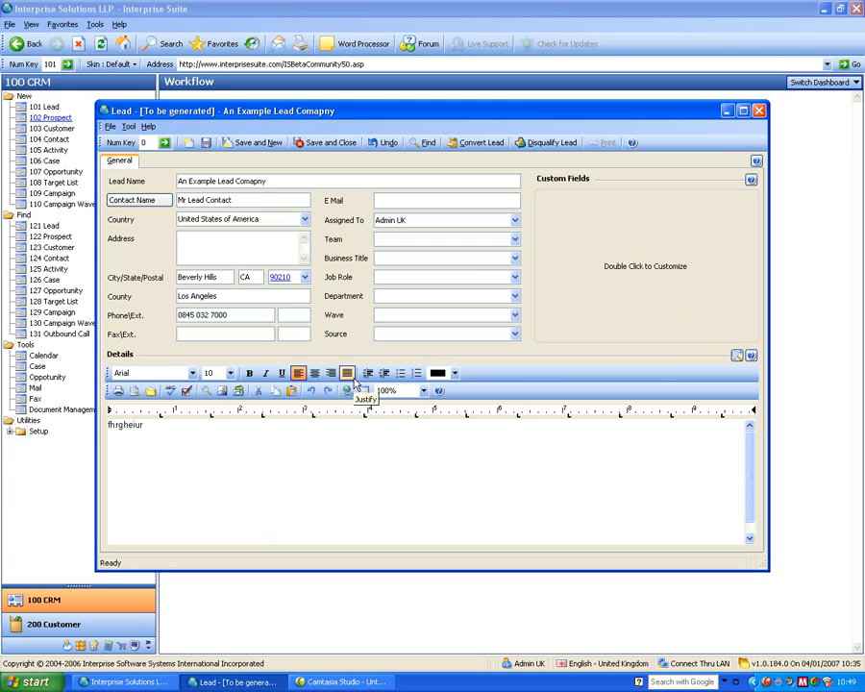
click(330, 142)
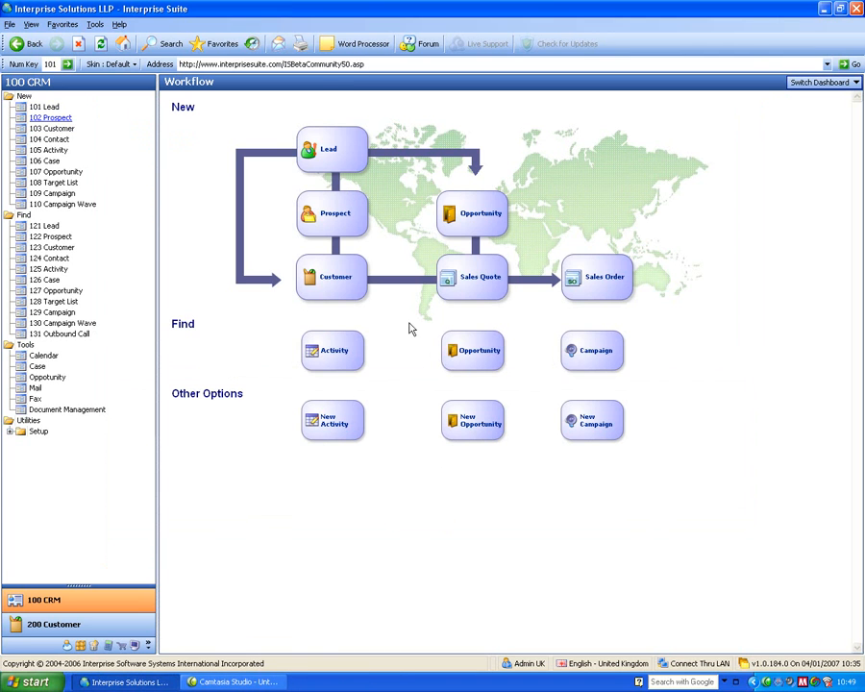
Find the active lead "An Example Lead Comapny" and convert it to a customer, generating an opportunity as well.
click(44, 227)
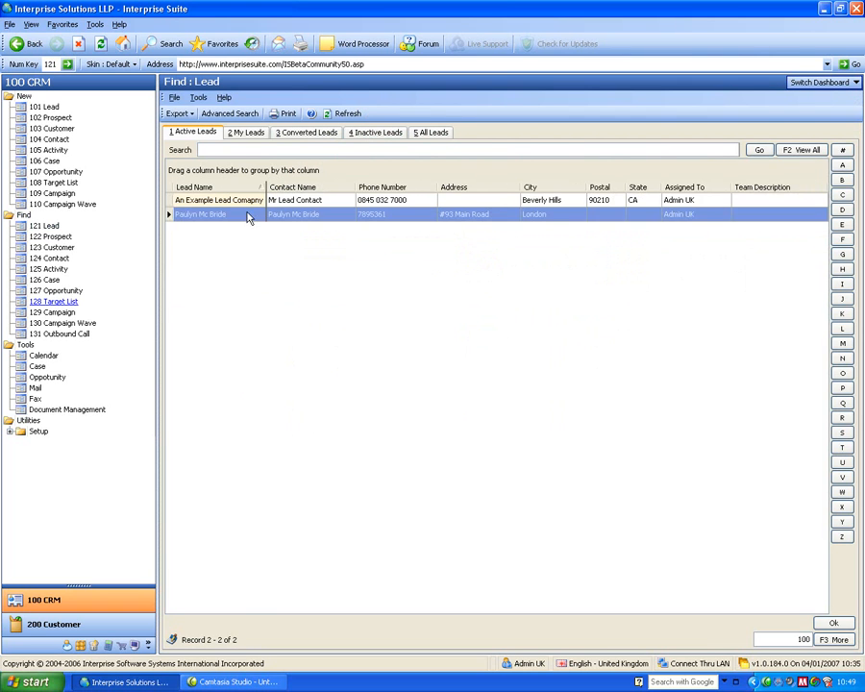
double_click(242, 200)
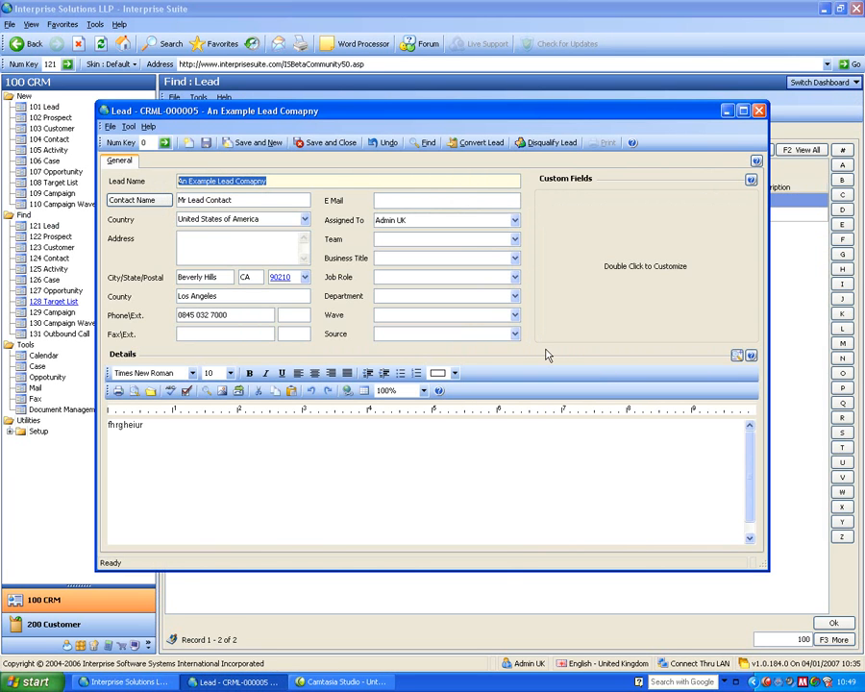
click(475, 144)
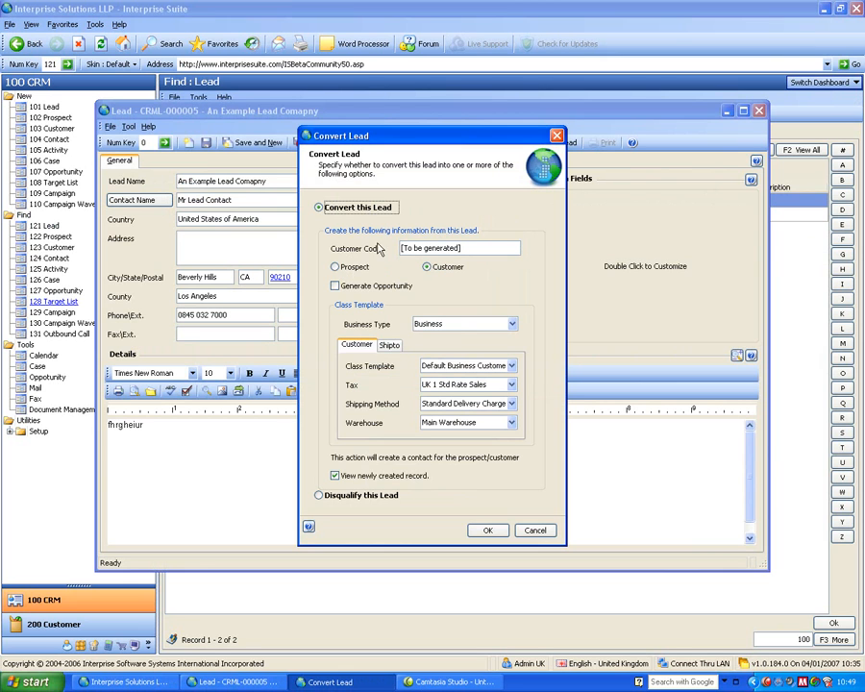
click(335, 287)
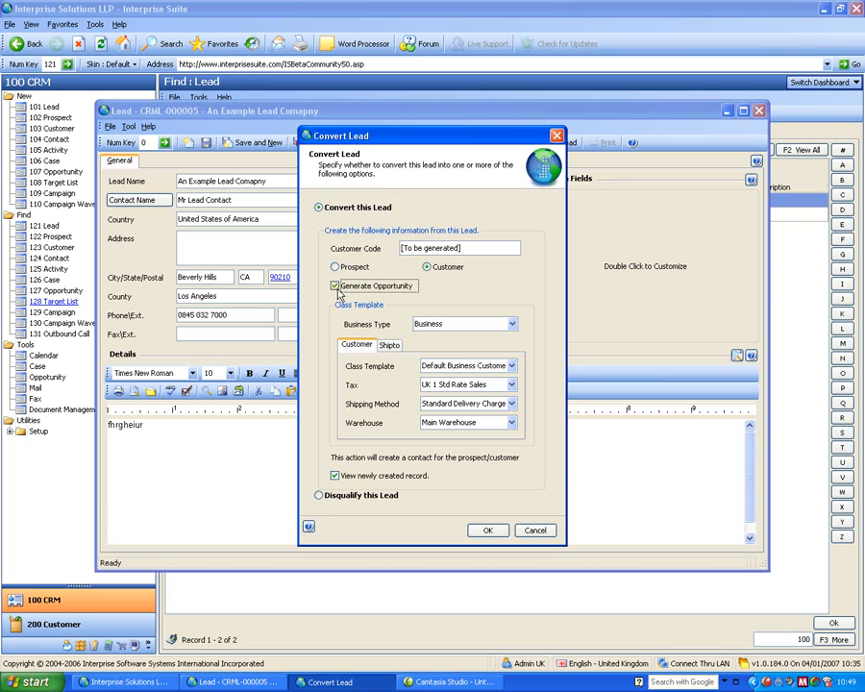
click(487, 534)
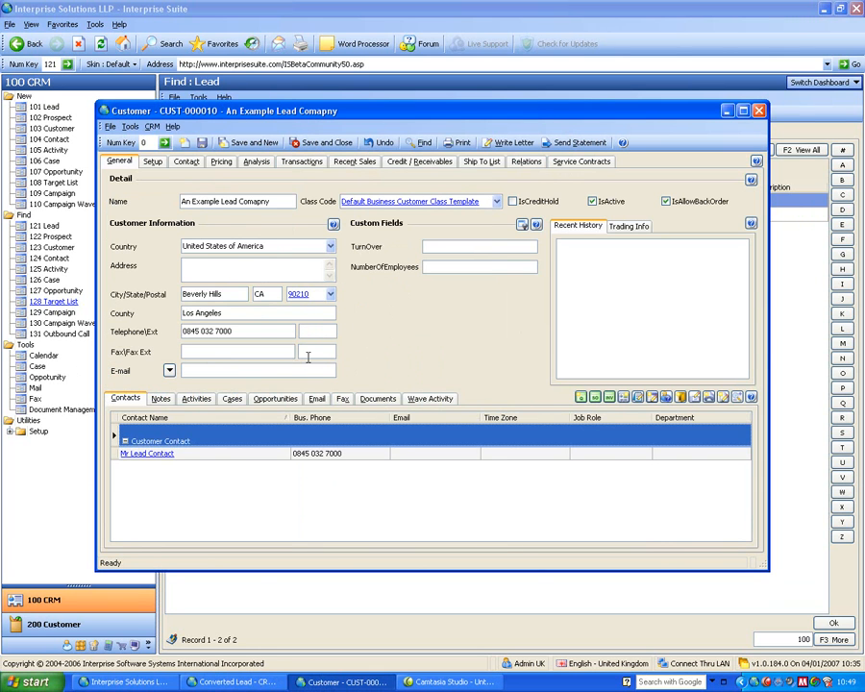
Close the new customer and converted lead records, refresh the active leads list, and close the remaining lead's record.
click(759, 111)
click(758, 111)
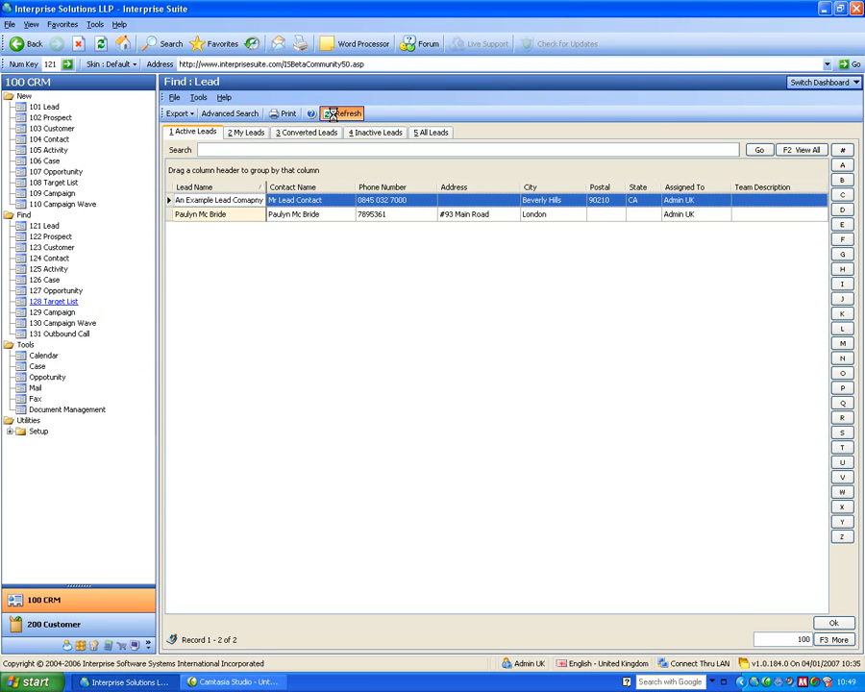
click(336, 114)
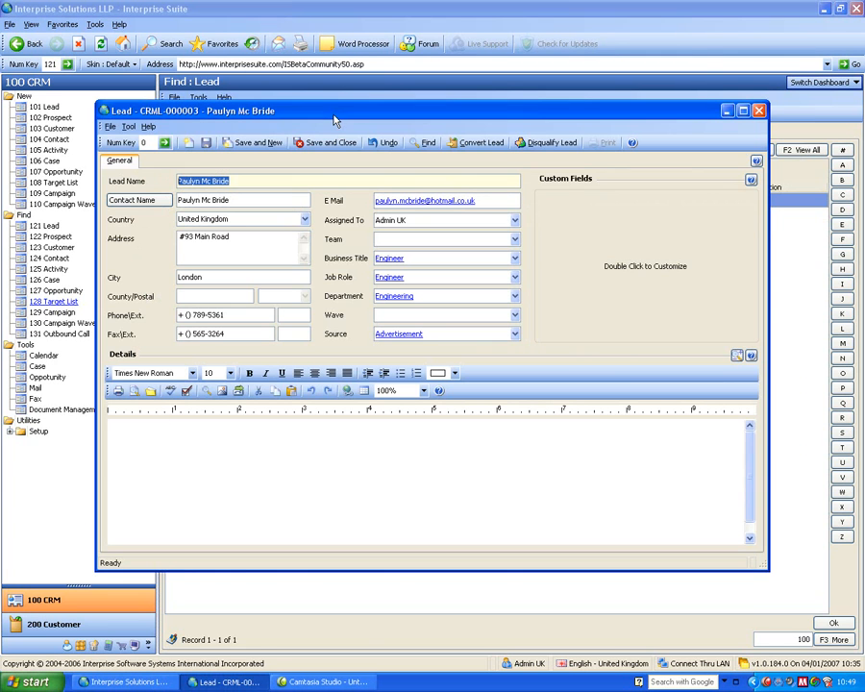
click(758, 113)
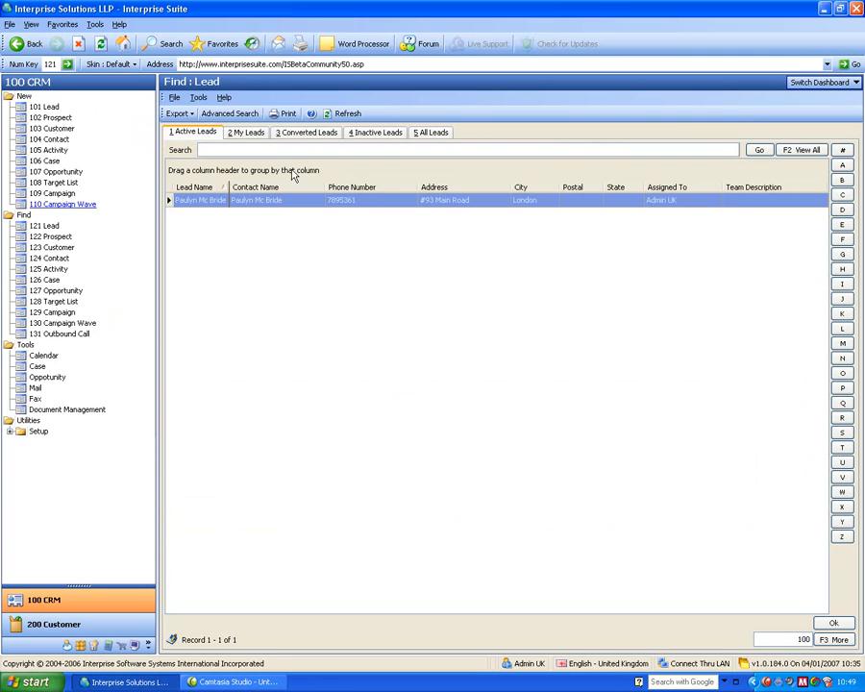
Start a new CRM prospect and name it "A New Prospect Co Ltd".
click(53, 118)
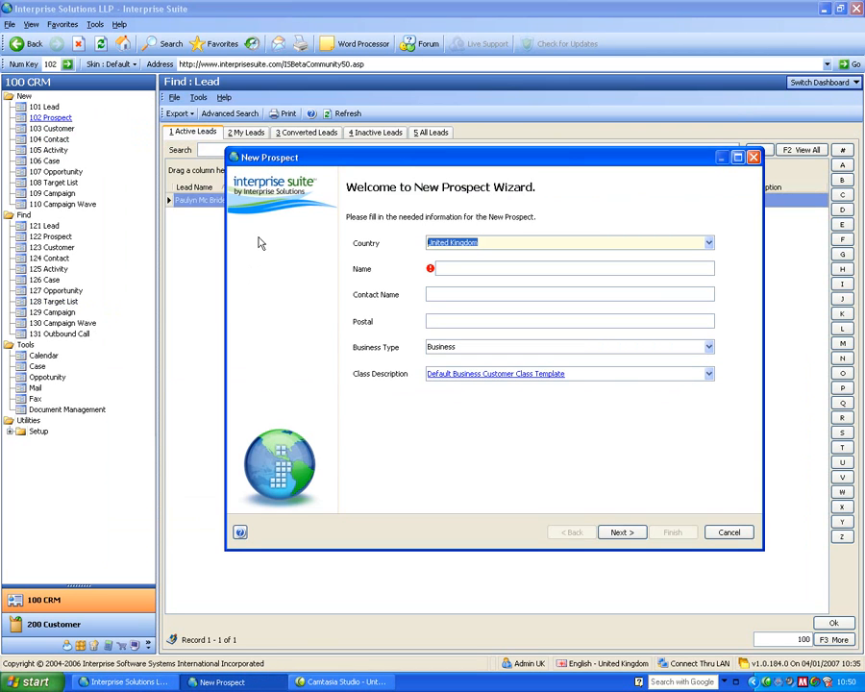
key(Tab)
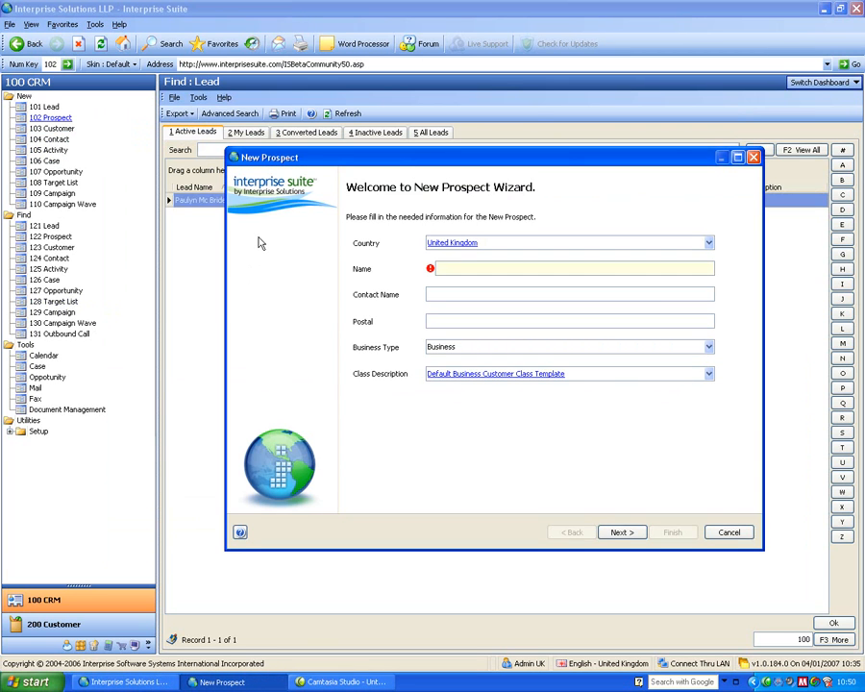
text(A)
text( New proes)
key(BackSpace)
key(BackSpace)
key(BackSpace)
key(BackSpace)
key(BackSpace)
text(Prospect Co Ltd)
key(Tab)
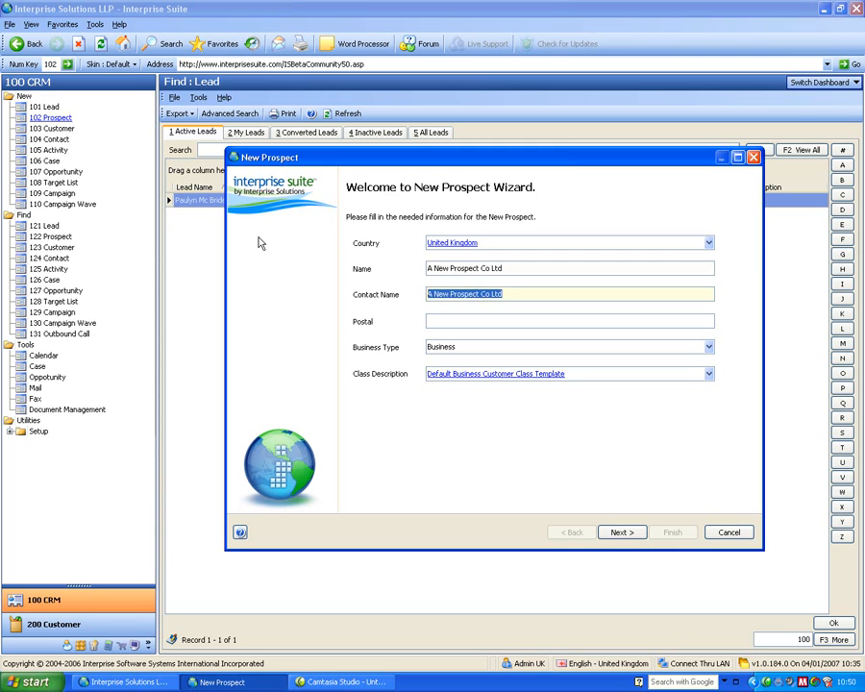
Enter the prospect's contact name and postal code, and choose Business as its business type.
text(Mr Prospect)
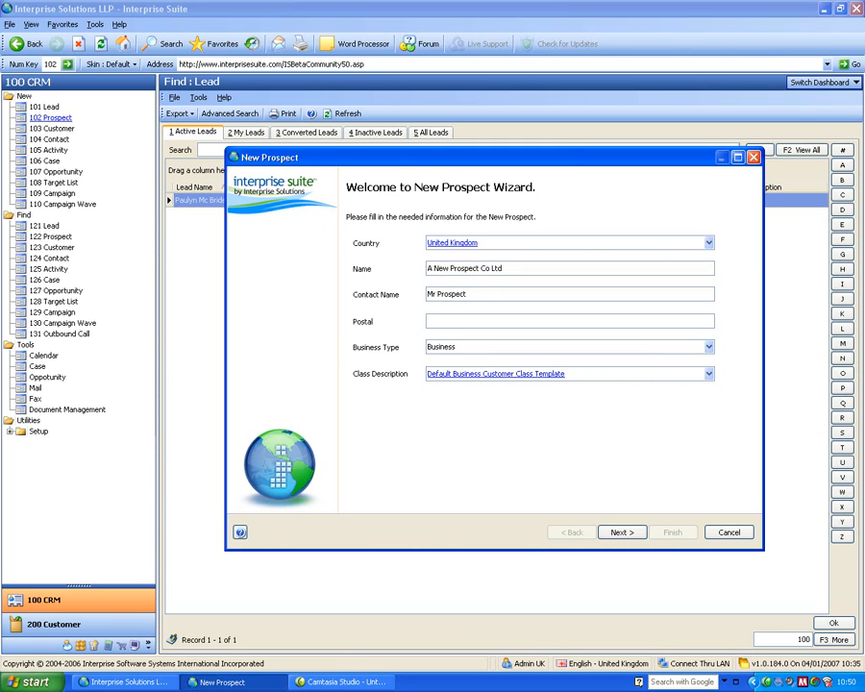
text(M22 5TG)
key(Tab)
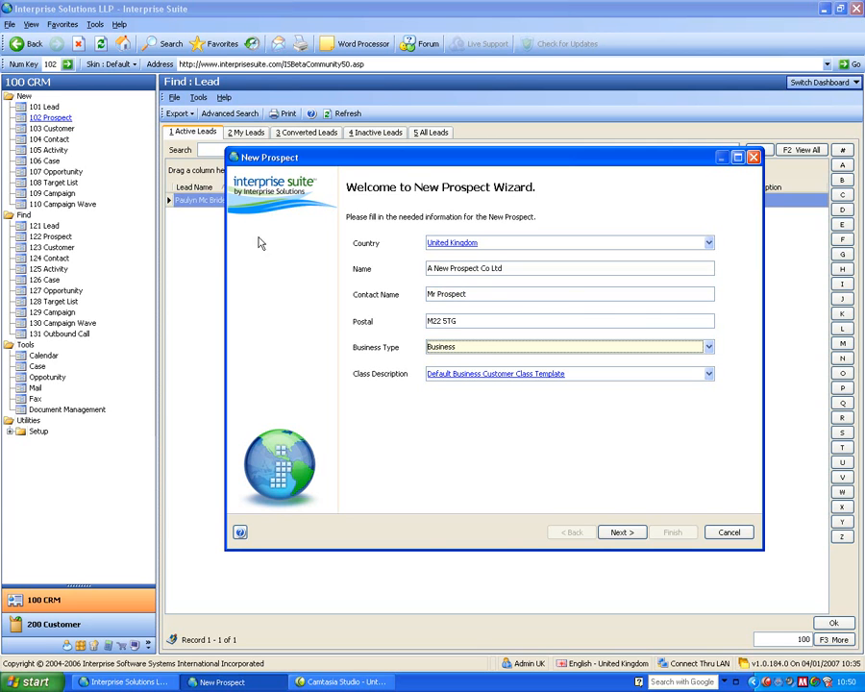
click(441, 347)
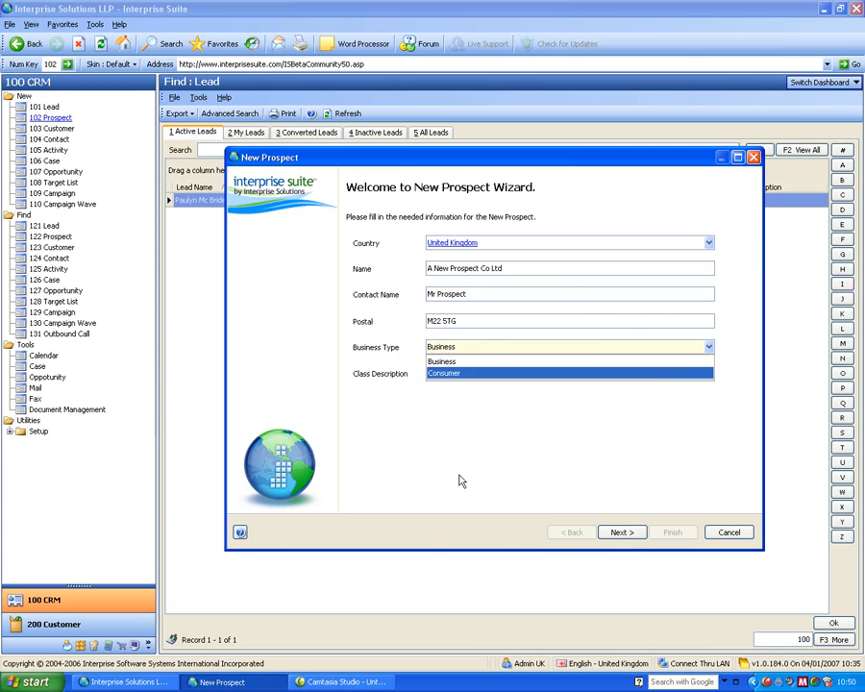
click(411, 358)
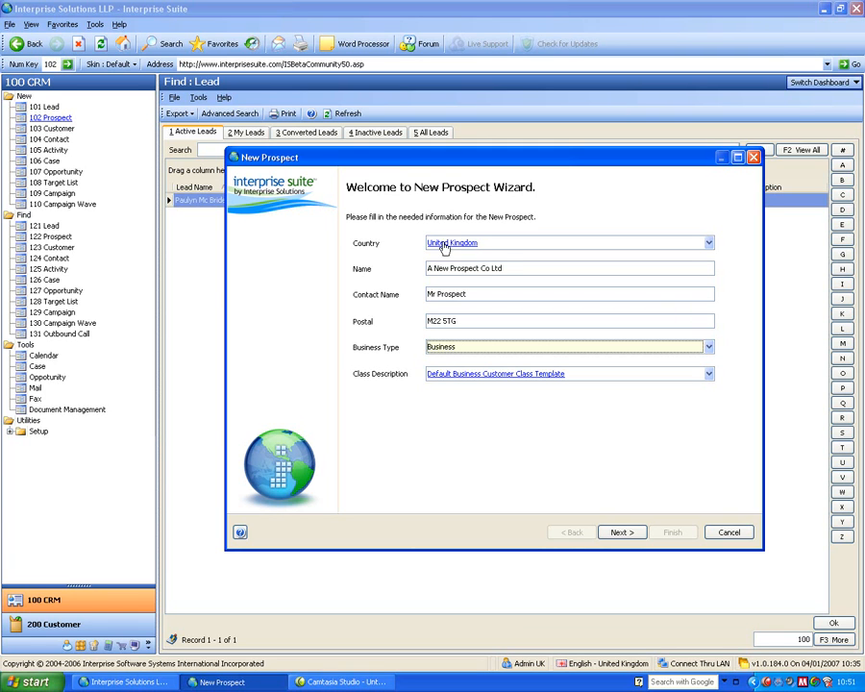
click(481, 351)
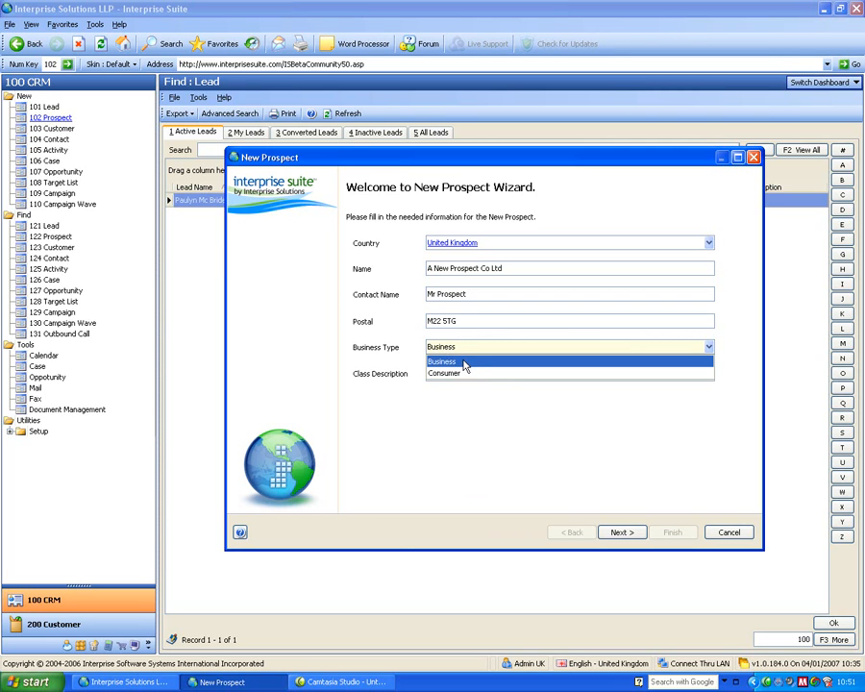
click(467, 360)
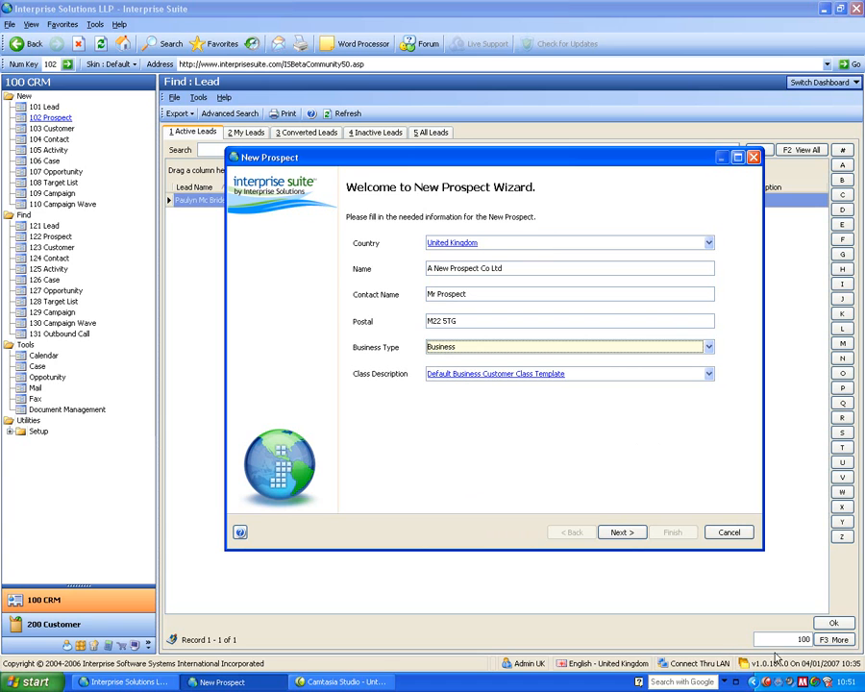
Check the prospect's setup defaults, change its country to France, and reopen the setup information for comparison.
click(622, 532)
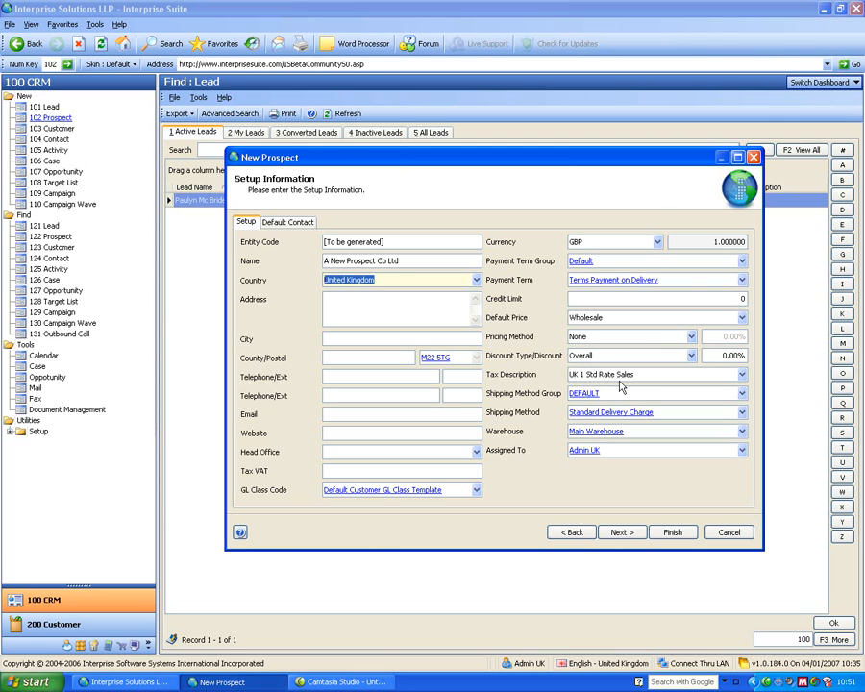
click(571, 532)
key(shift+Tab)
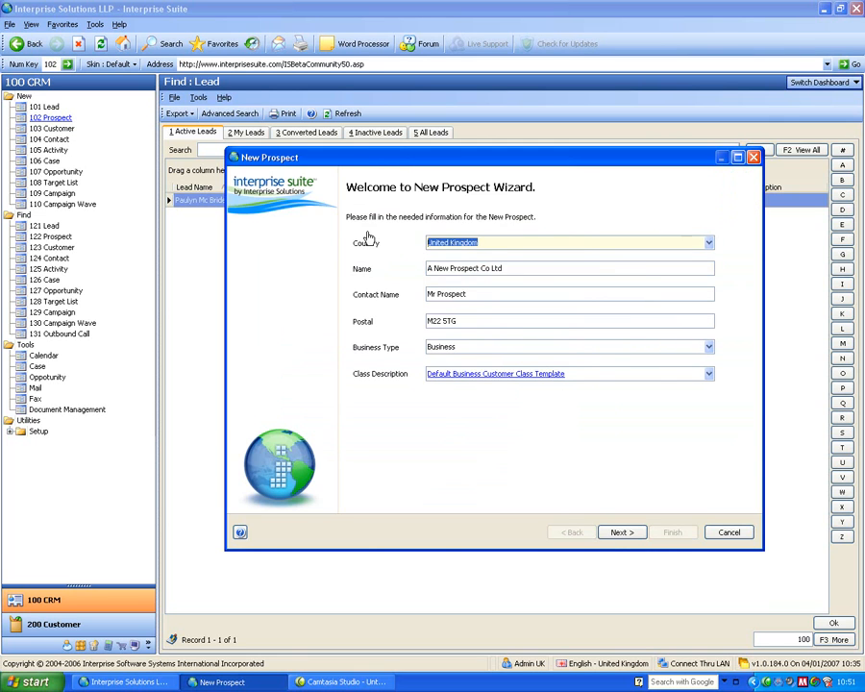
text(france)
key(Tab)
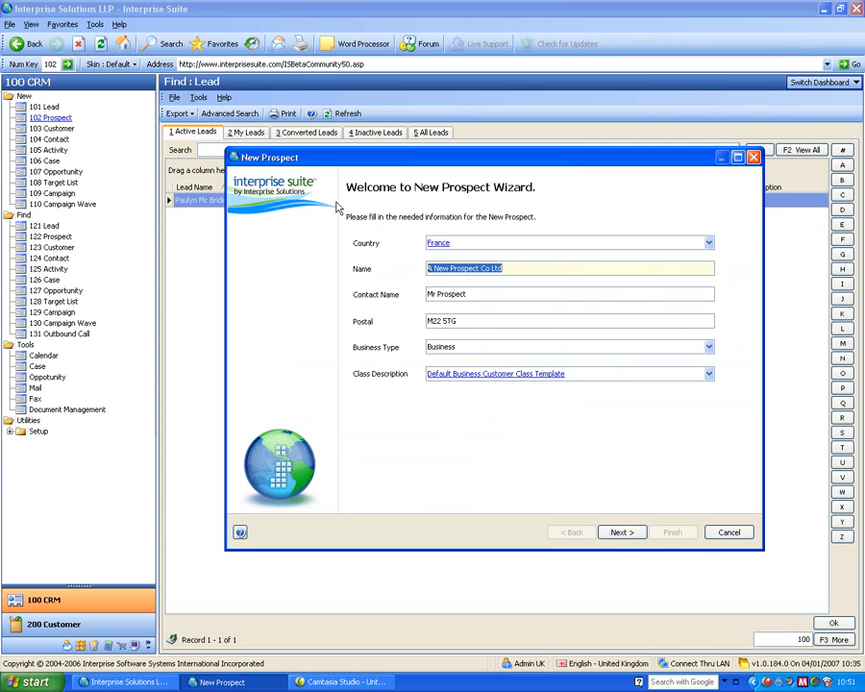
click(627, 535)
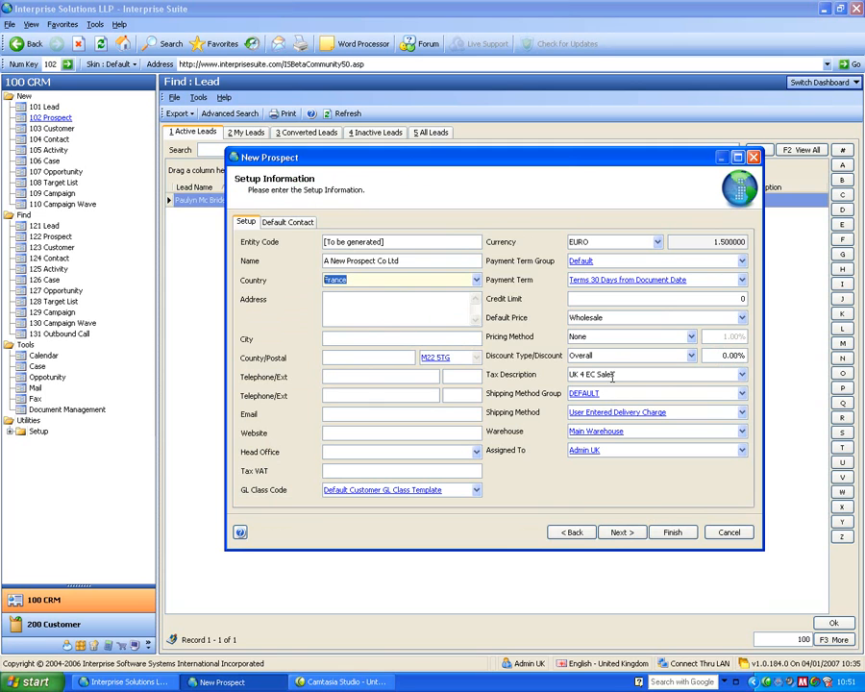
Change the prospect's business type to Consumer, finish creating the prospect, and close its record.
click(569, 531)
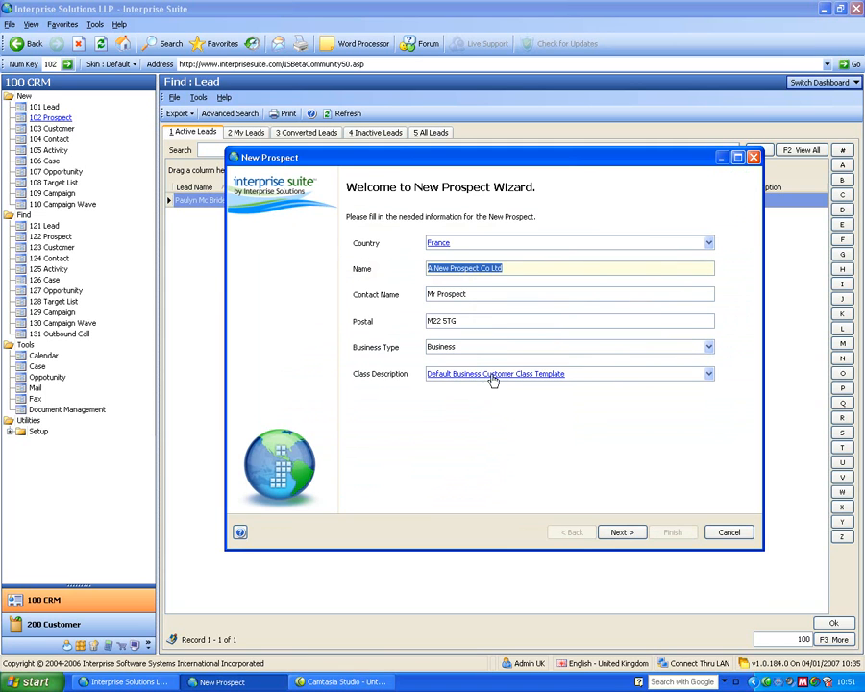
click(465, 346)
click(452, 373)
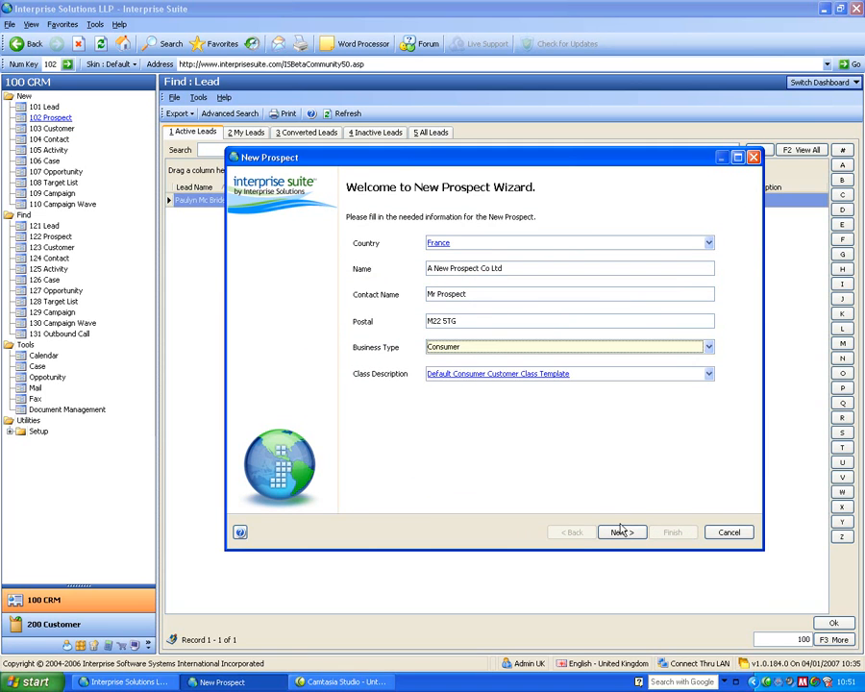
click(622, 531)
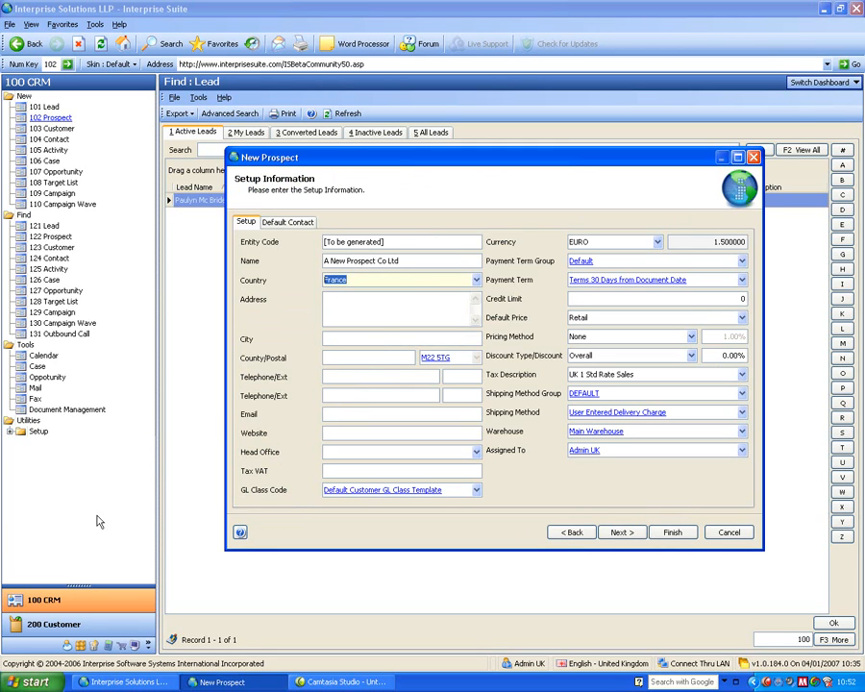
click(673, 533)
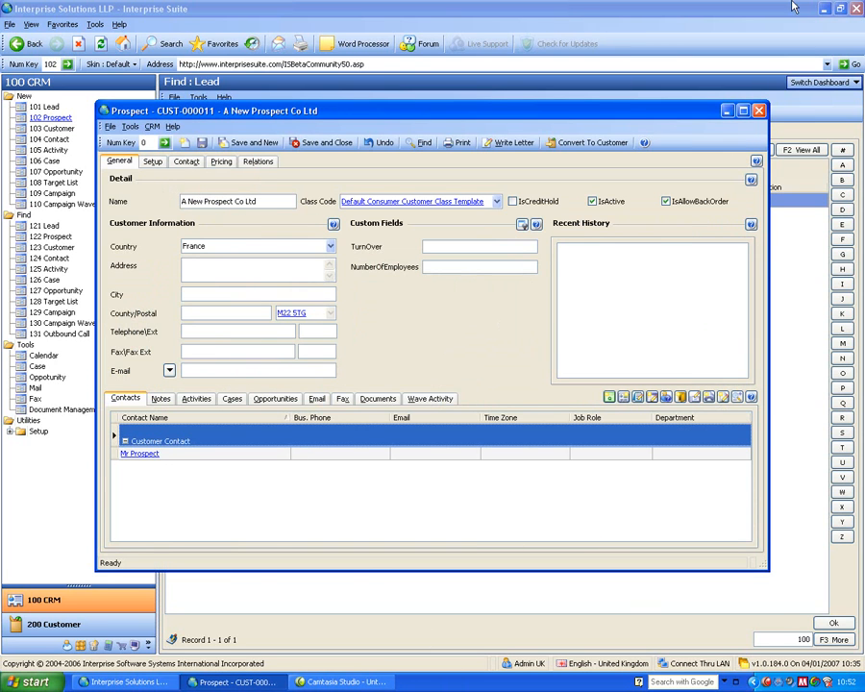
click(758, 112)
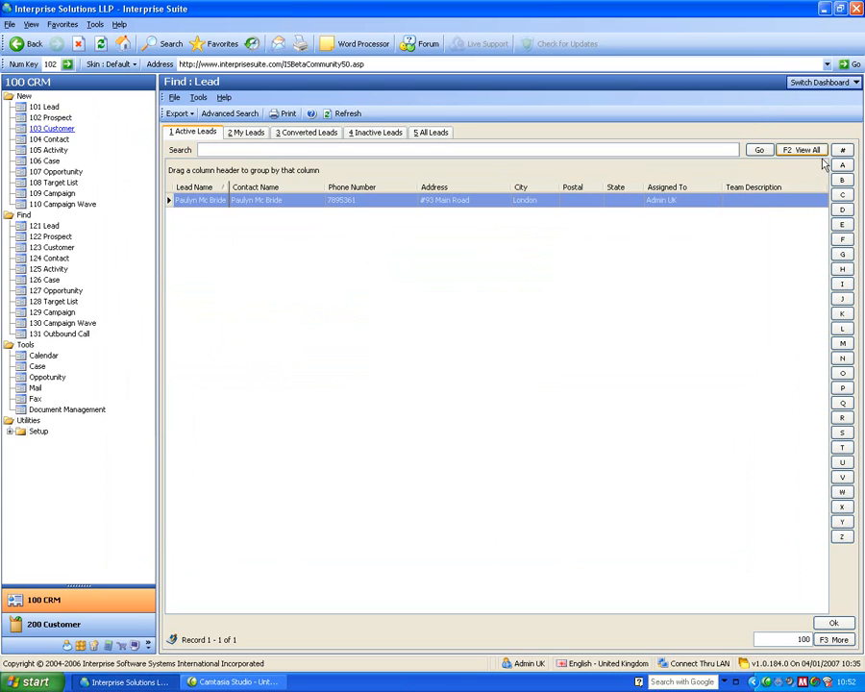
Switch to the Calendar dashboard and pin the Callback list open beside the To-Do list.
click(822, 81)
click(806, 113)
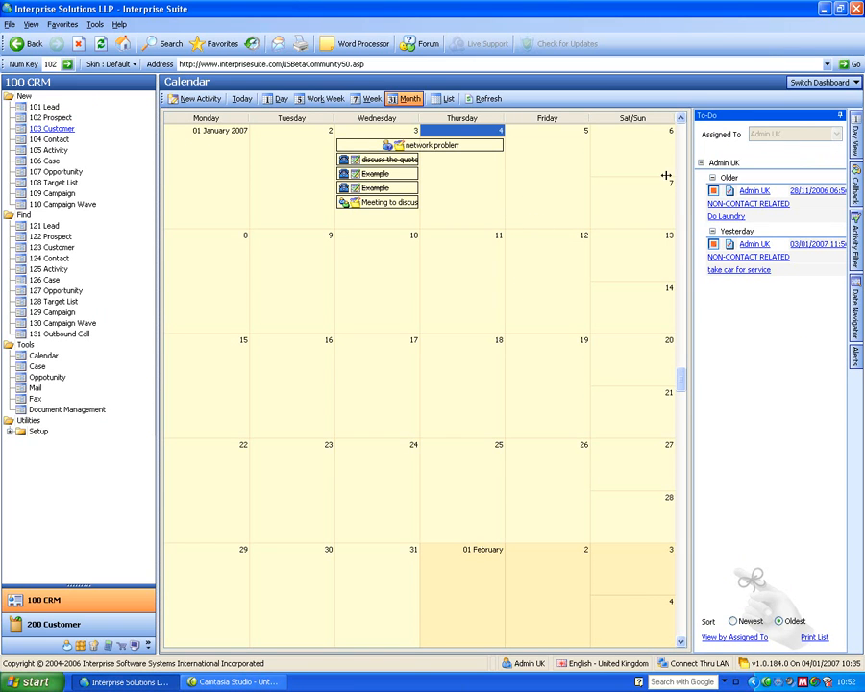
mouse_move(716, 269)
mouse_move(714, 205)
click(855, 183)
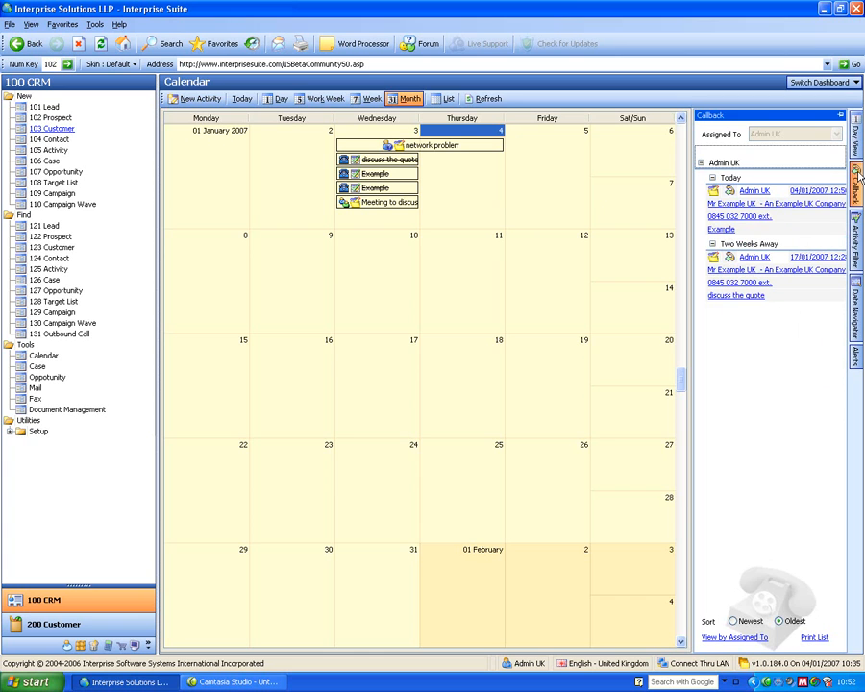
click(841, 116)
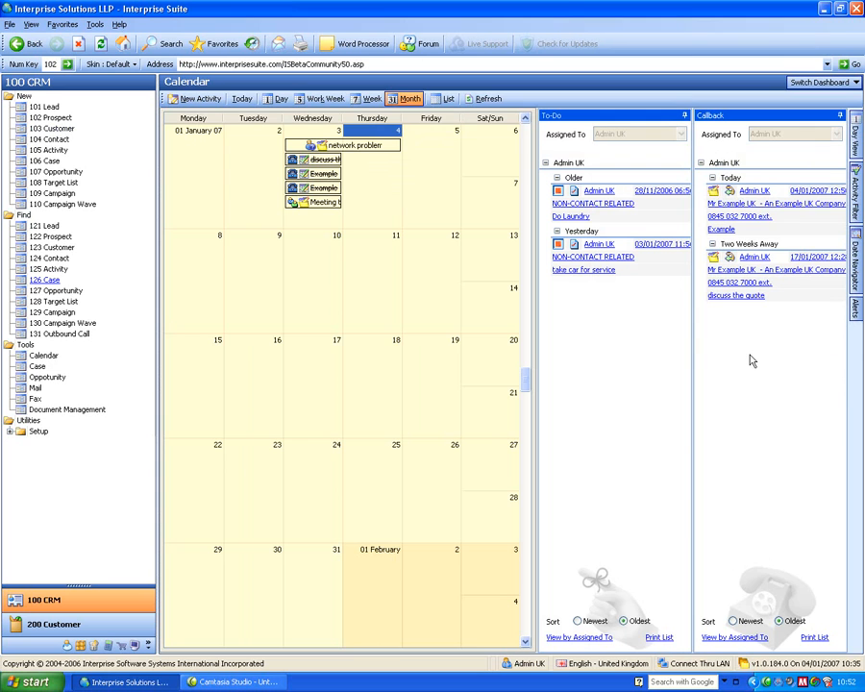
Filter the calendar to exclude activities with the statuses Completed and Cancelled.
click(859, 189)
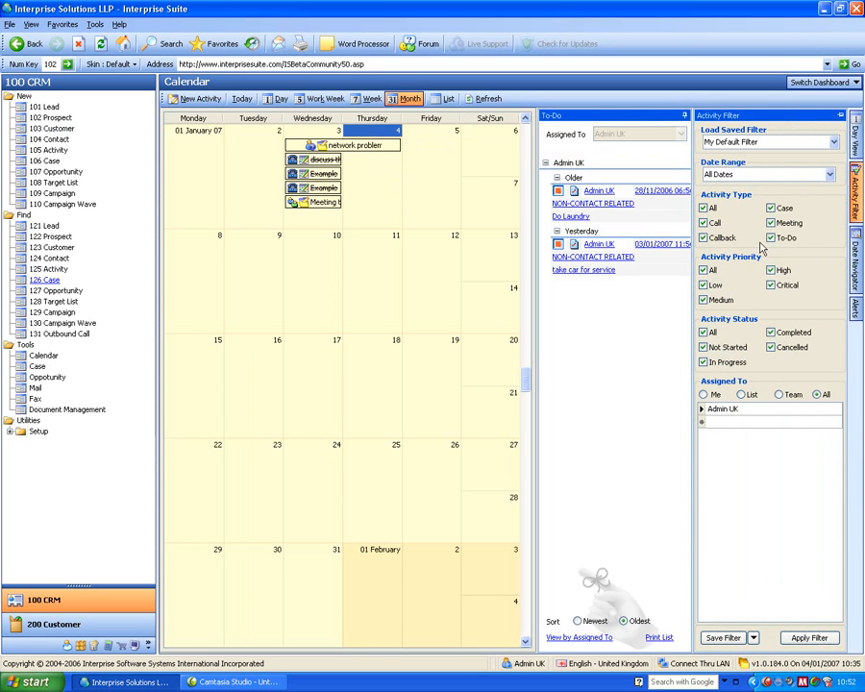
click(771, 332)
click(771, 348)
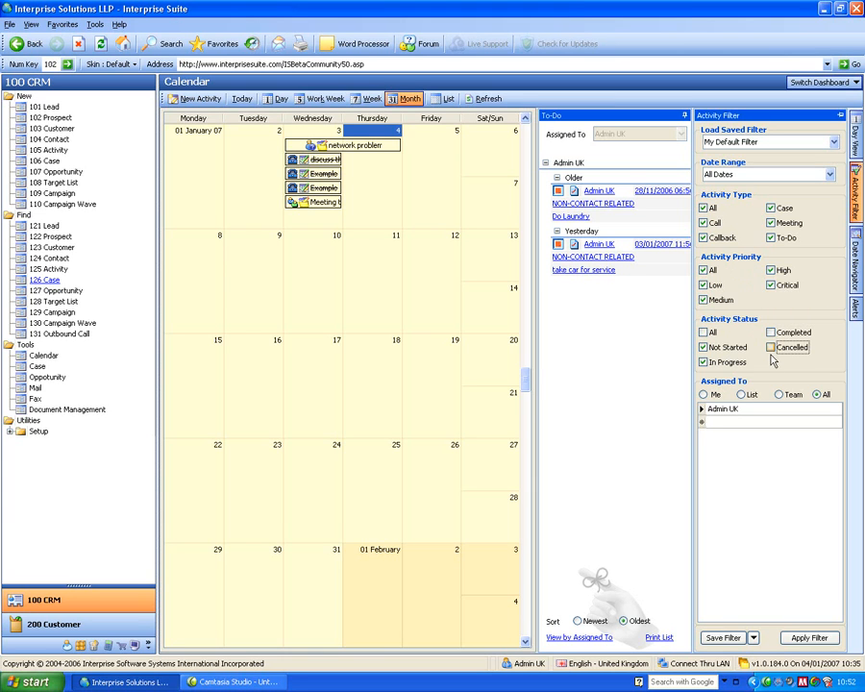
click(812, 638)
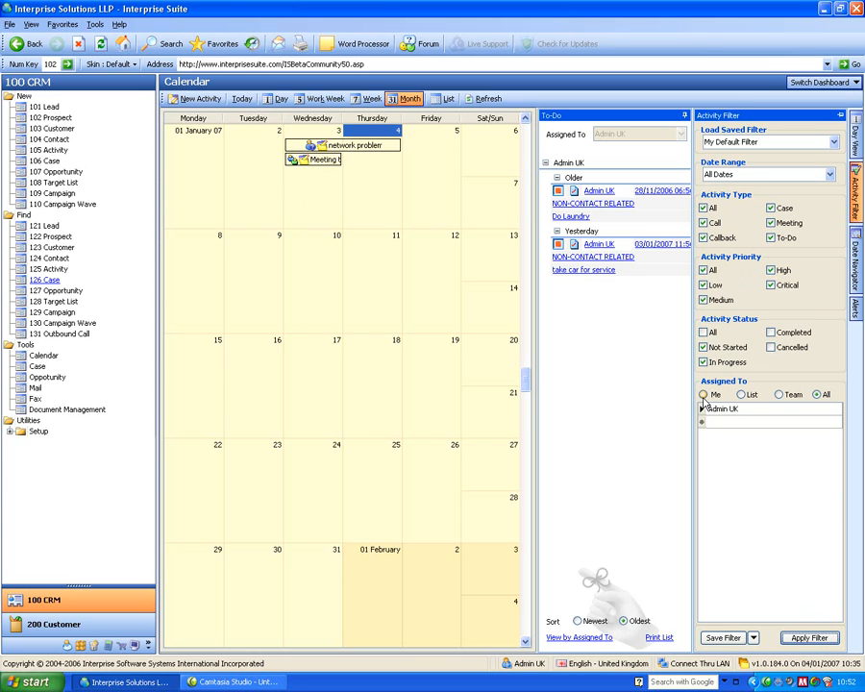
Try the List and Team options for the activity filter's assignment, and set it back to All.
click(742, 396)
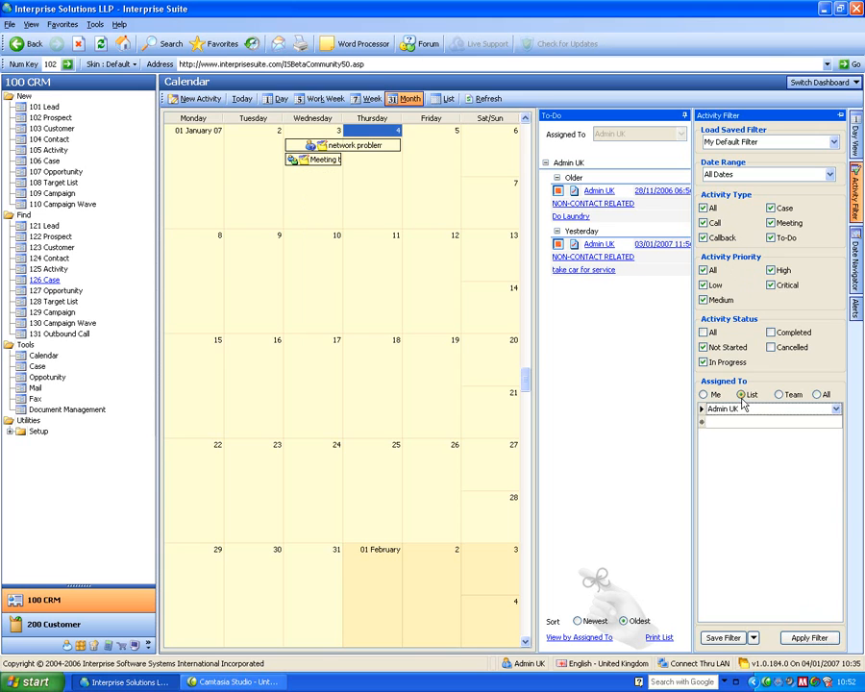
click(780, 395)
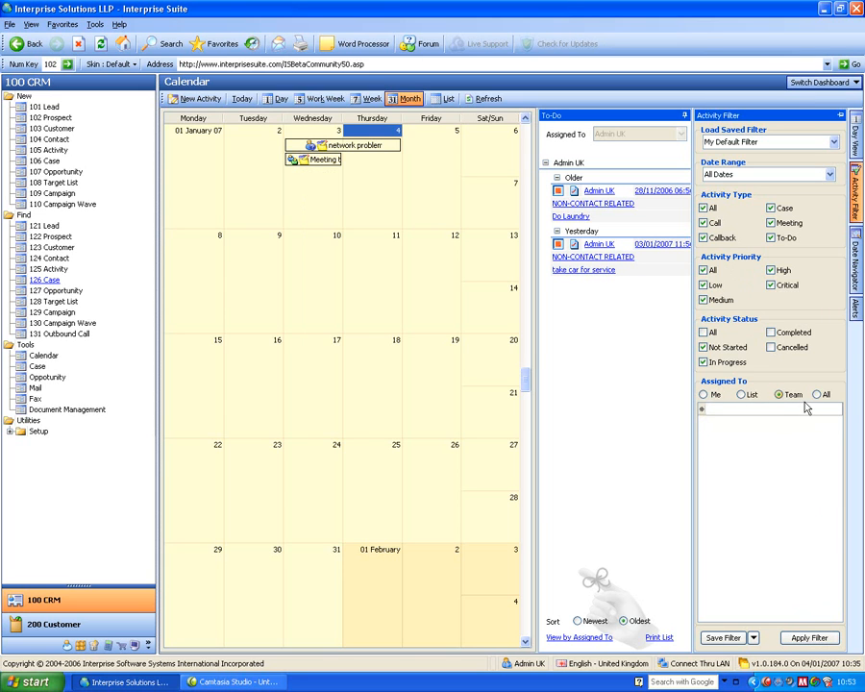
click(818, 397)
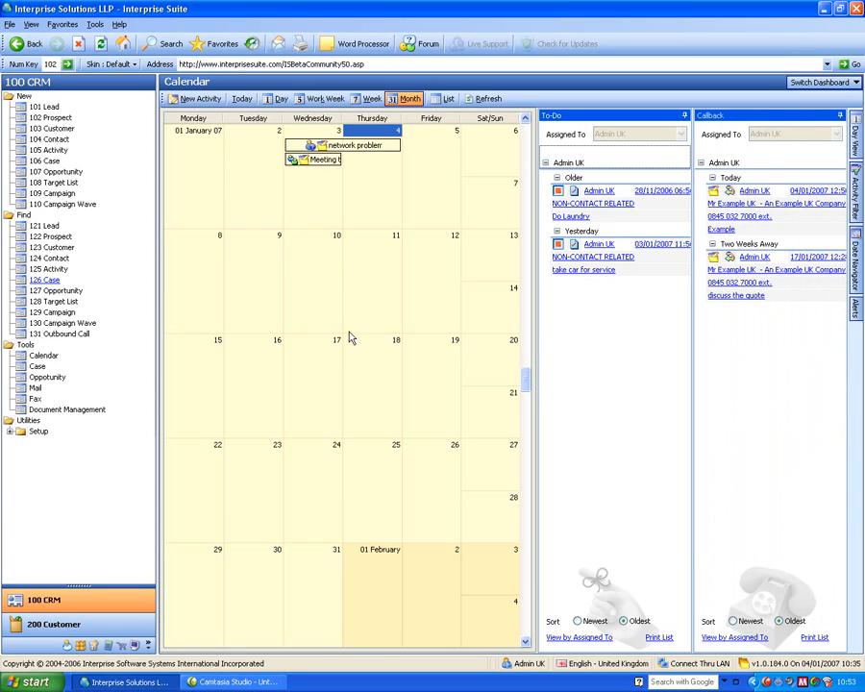
Create a new activity with the subject "Meeting to Discuss The Quote" and set its type to Meeting.
click(325, 304)
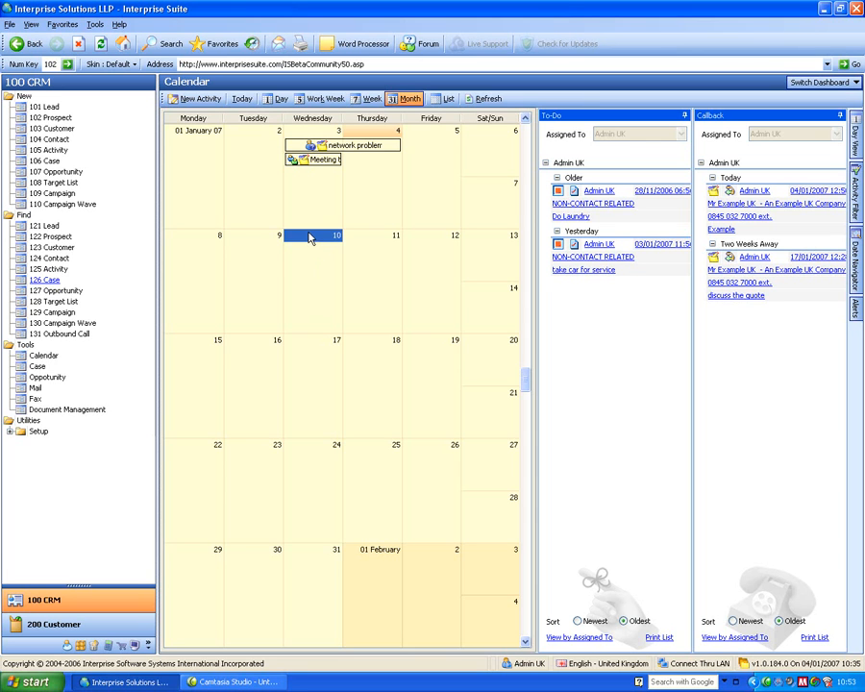
click(56, 154)
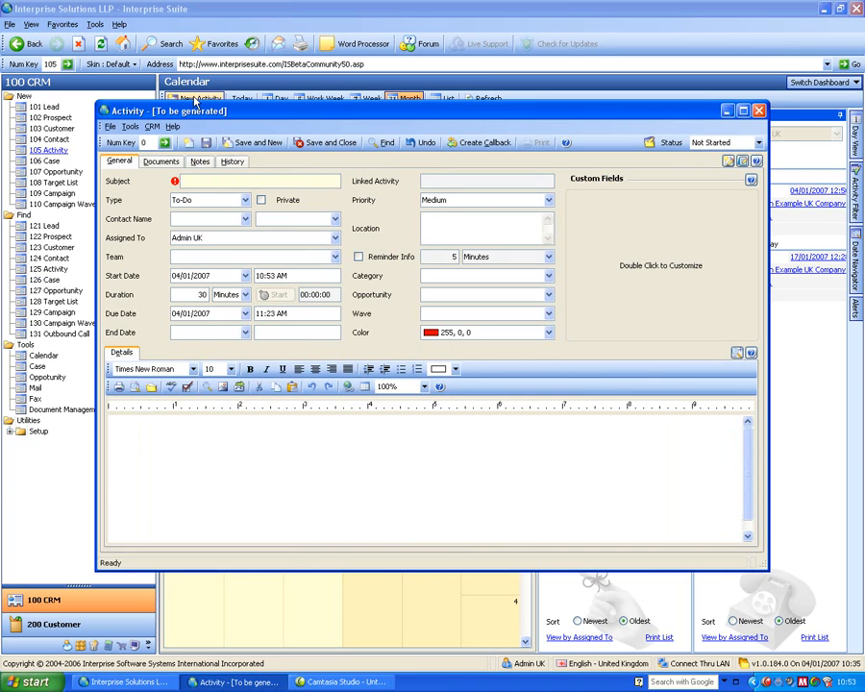
drag(238, 111, 313, 114)
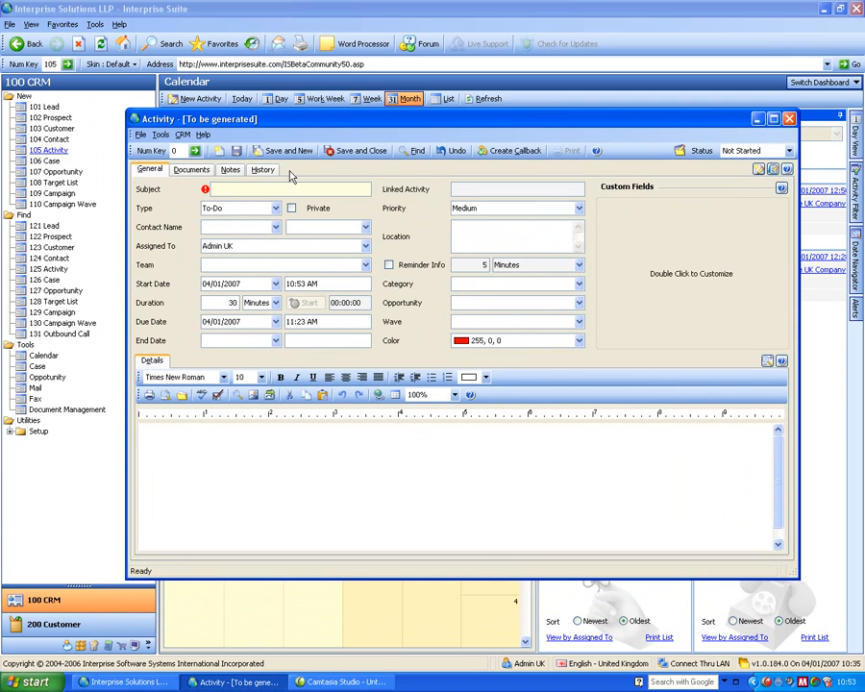
text(Meeting to Discuss The Quo)
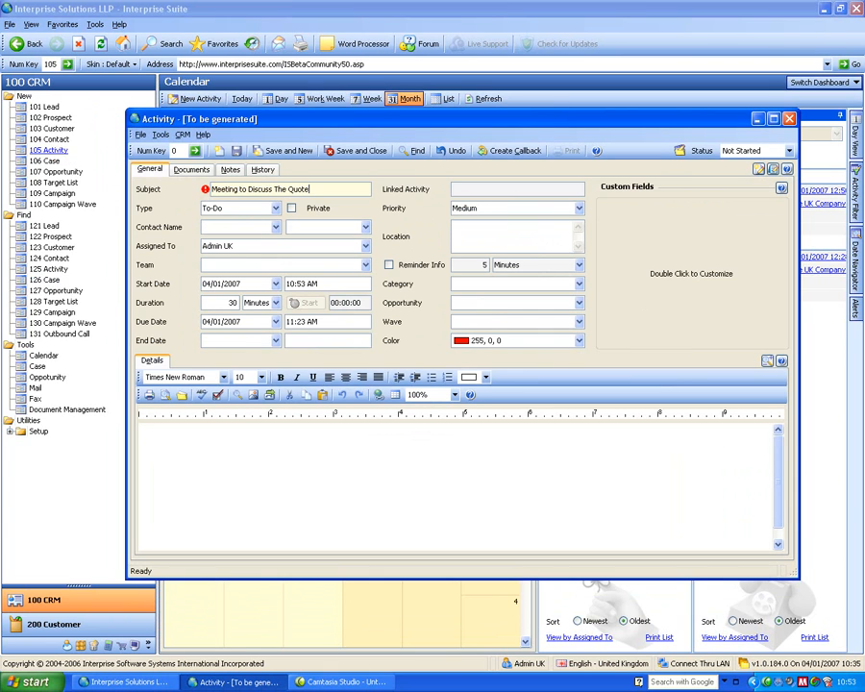
text(te)
key(Tab)
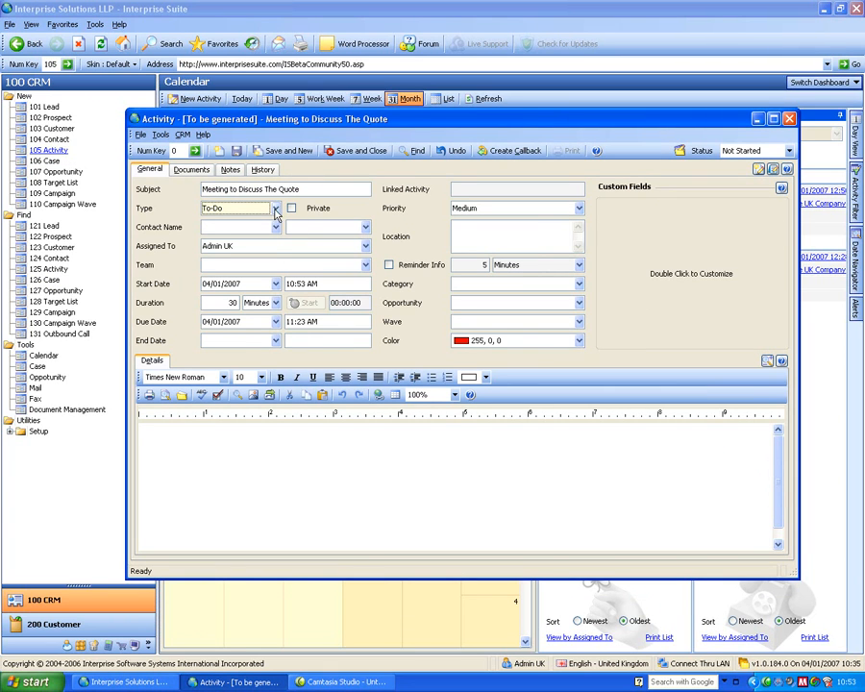
click(276, 207)
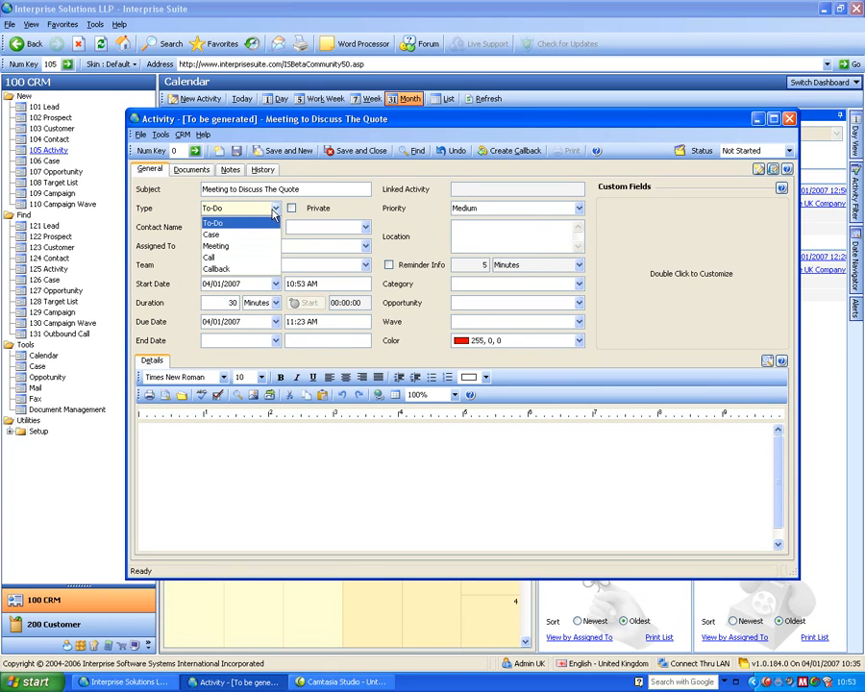
click(239, 247)
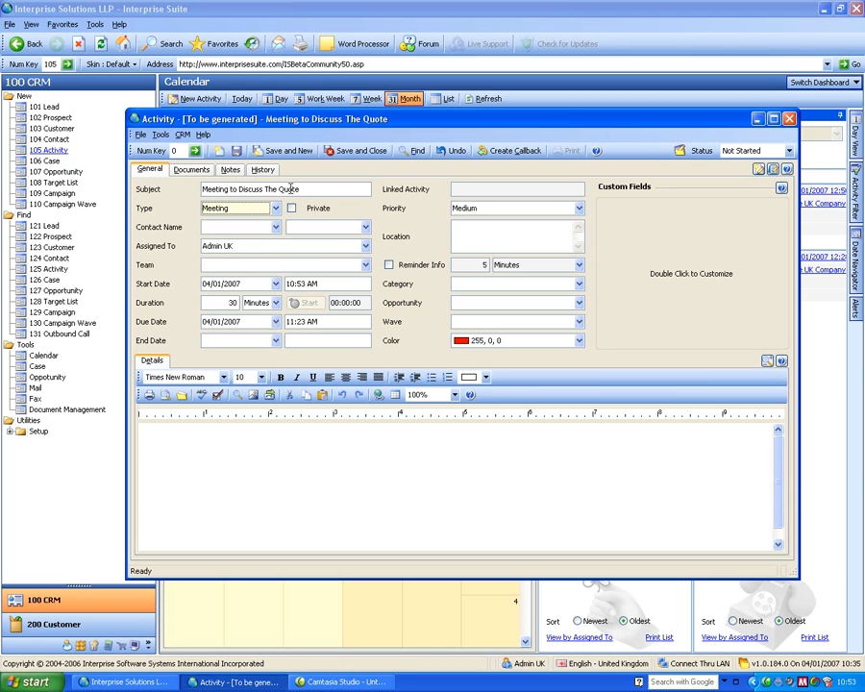
Try A Customer France as the meeting's company by entering "a cus".
click(356, 225)
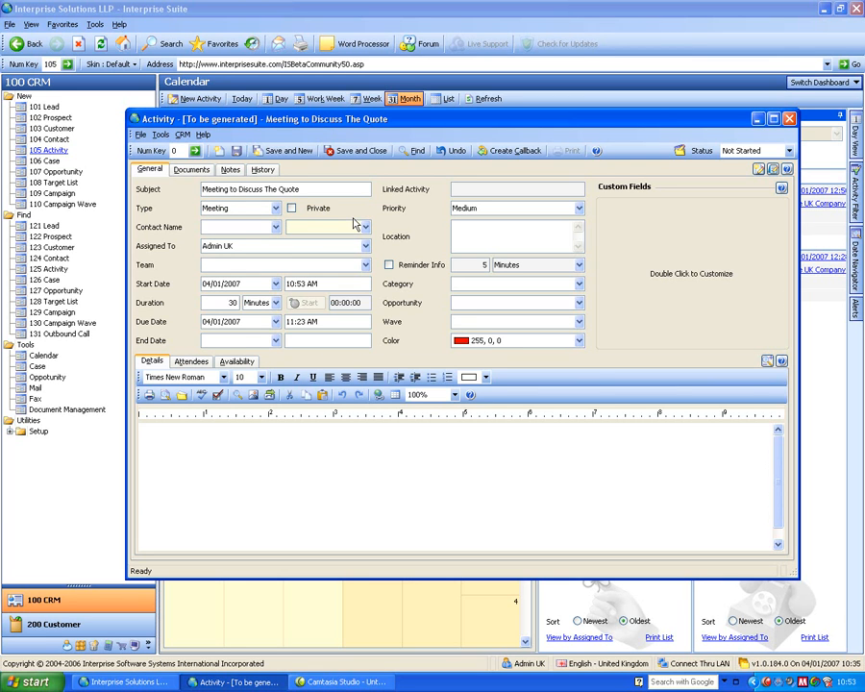
text(a cus)
key(Tab)
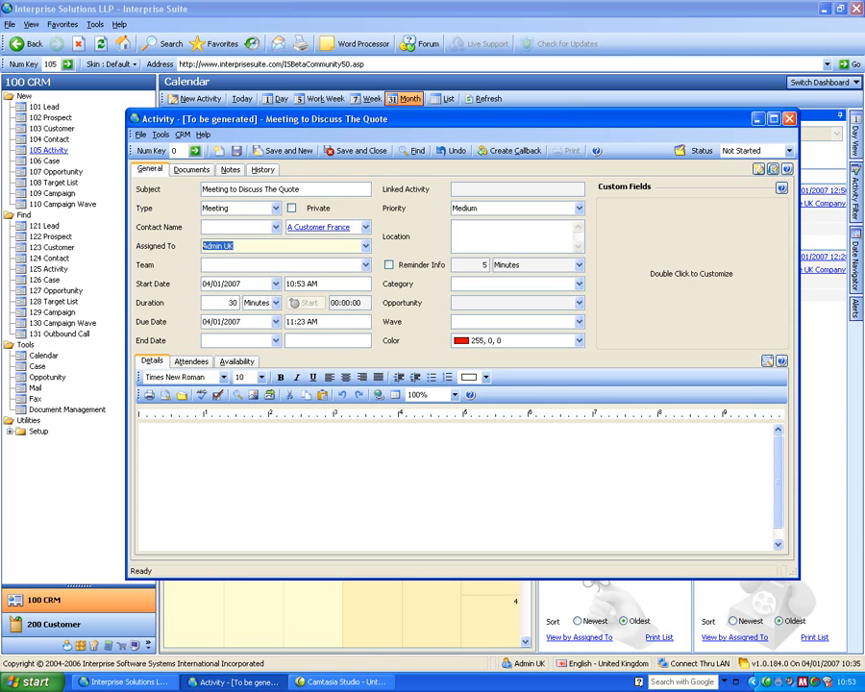
Choose the customer An Example Lead Company from the customer lookup as the meeting's company.
click(365, 227)
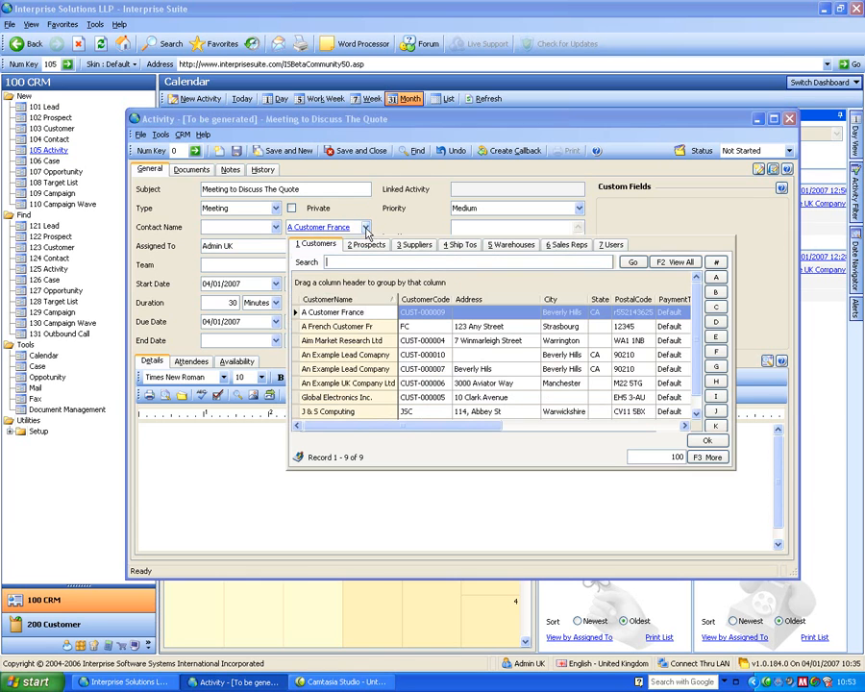
double_click(352, 371)
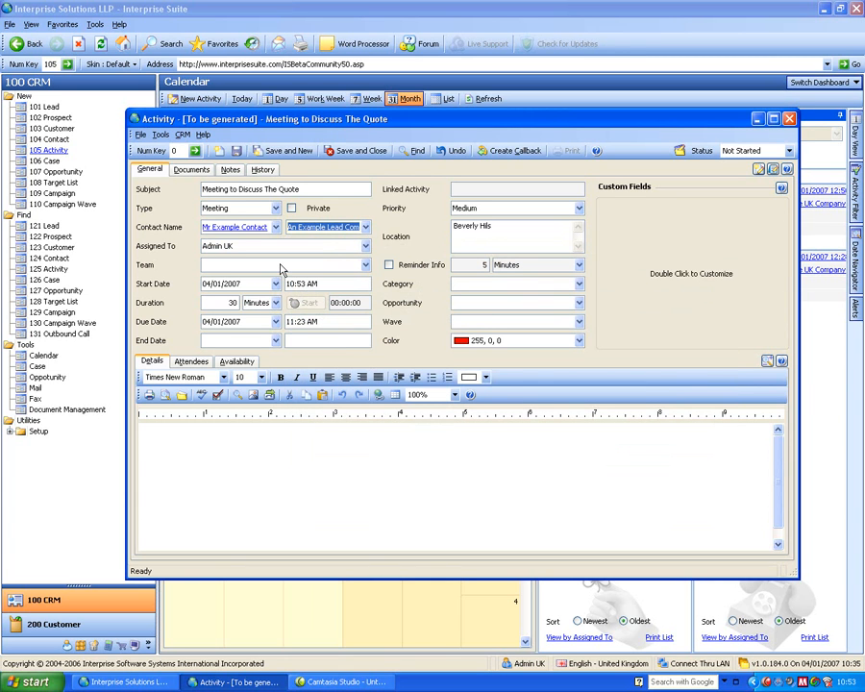
click(240, 247)
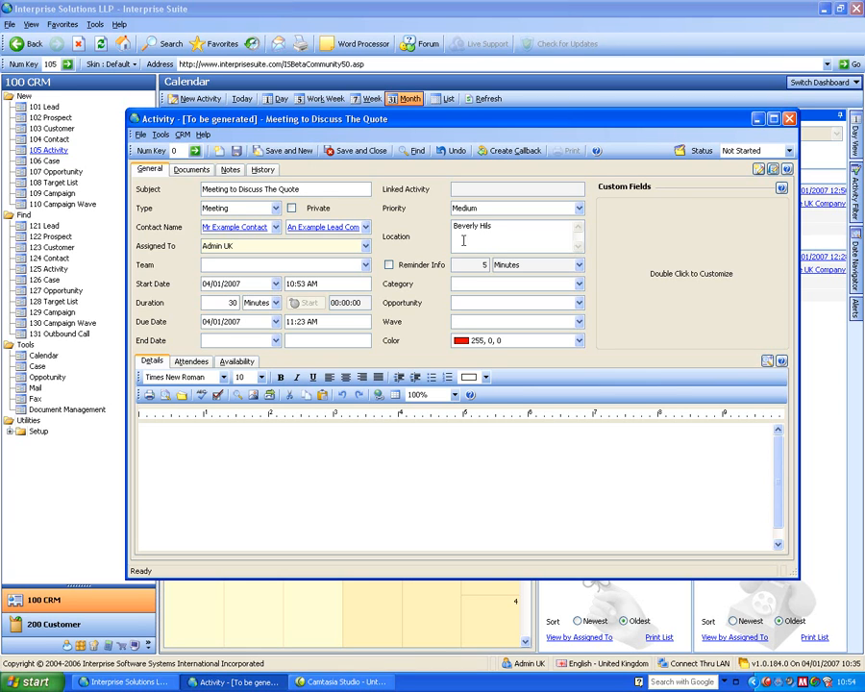
Enter "to discu the quote" as the meeting's details text.
click(236, 449)
text(to )
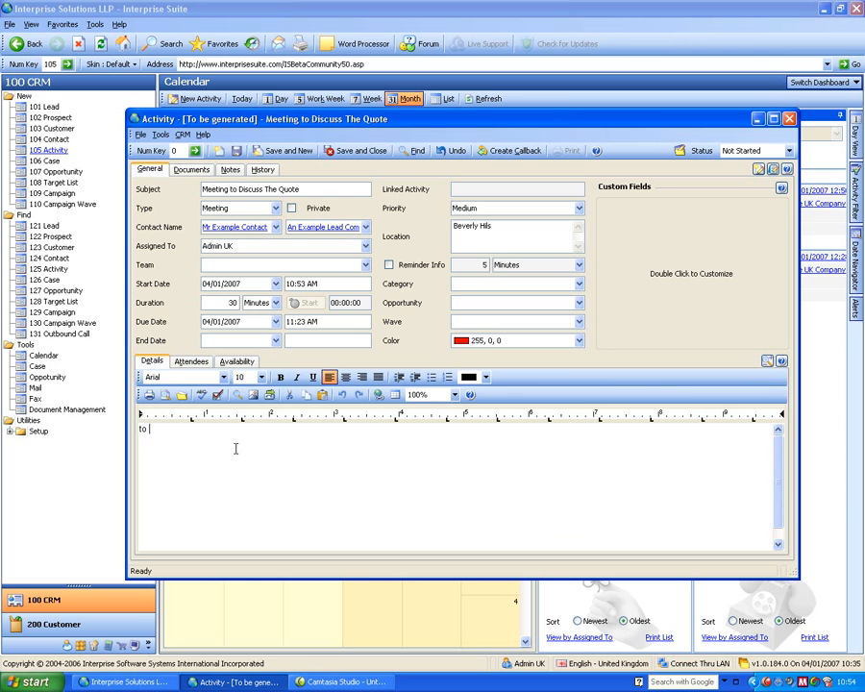
text(discu the quote)
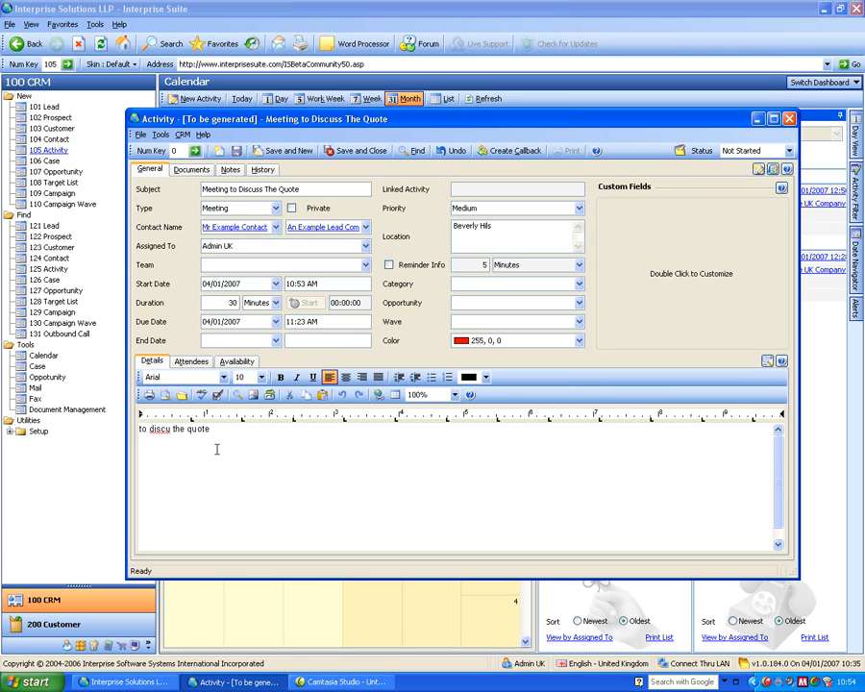
Add the users Admin US and guest to the meeting's attendees.
click(190, 361)
click(219, 413)
click(447, 410)
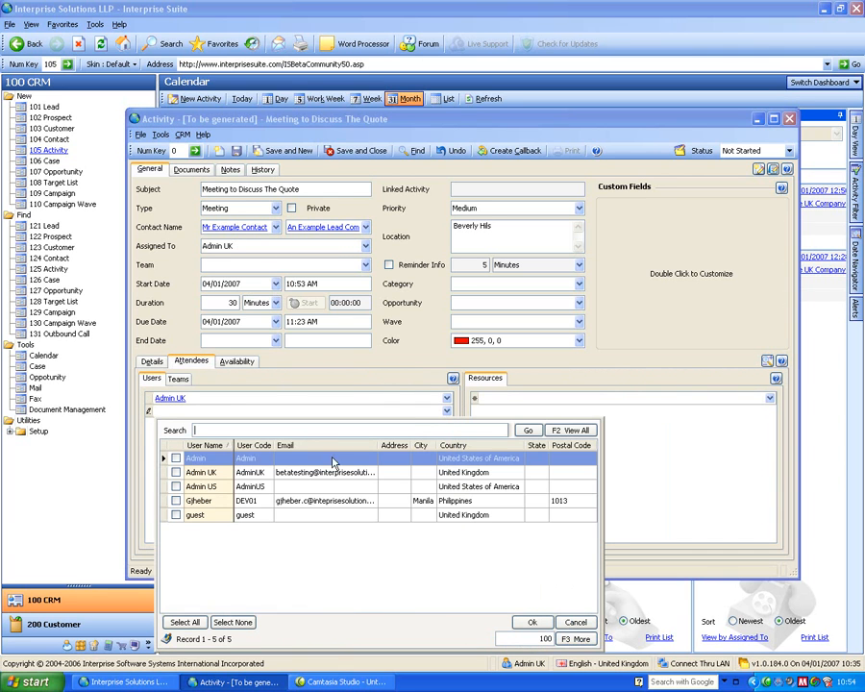
click(176, 486)
click(176, 515)
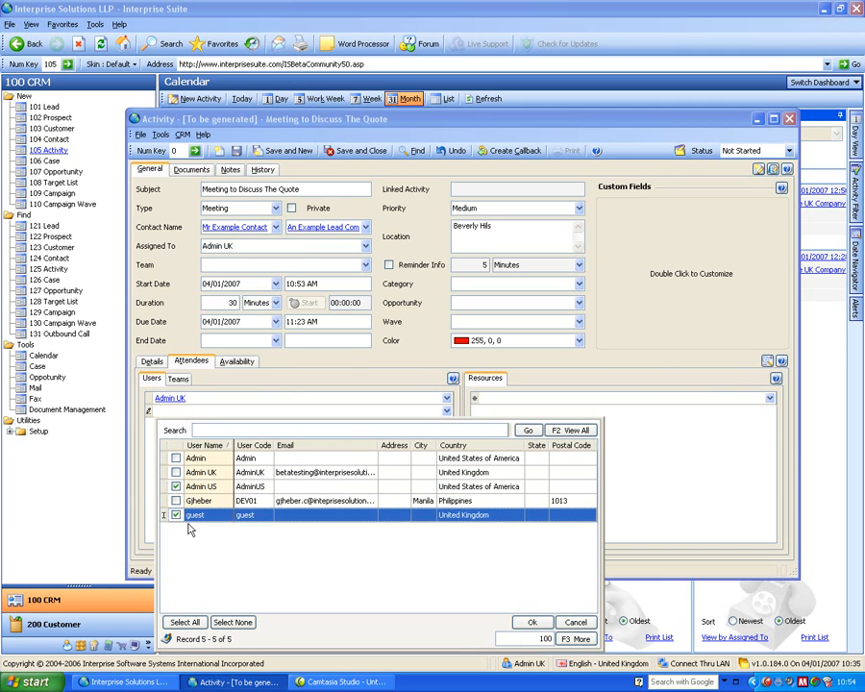
click(532, 622)
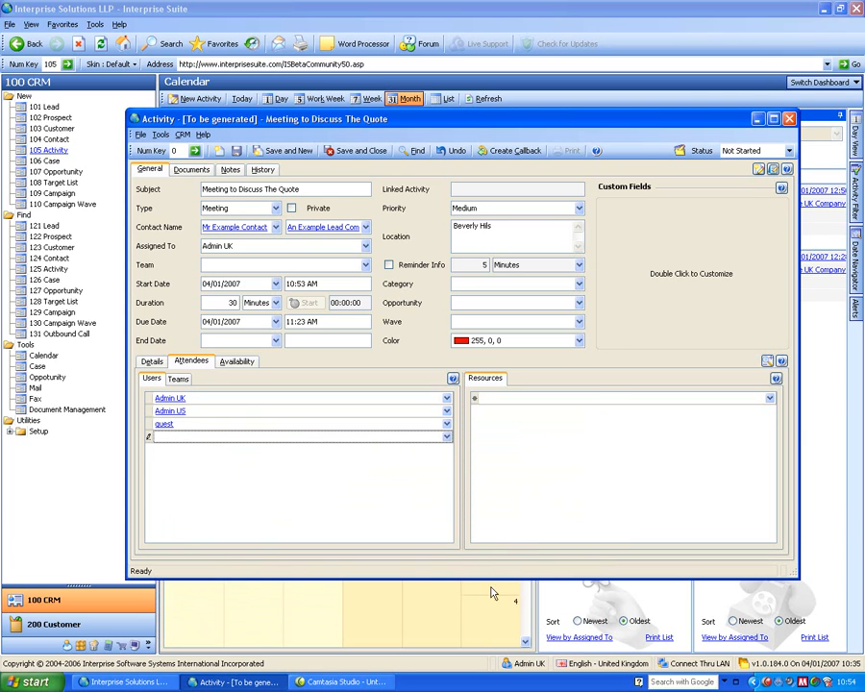
Reserve the Conference Room and Overhead Projector as resources for the meeting.
click(496, 401)
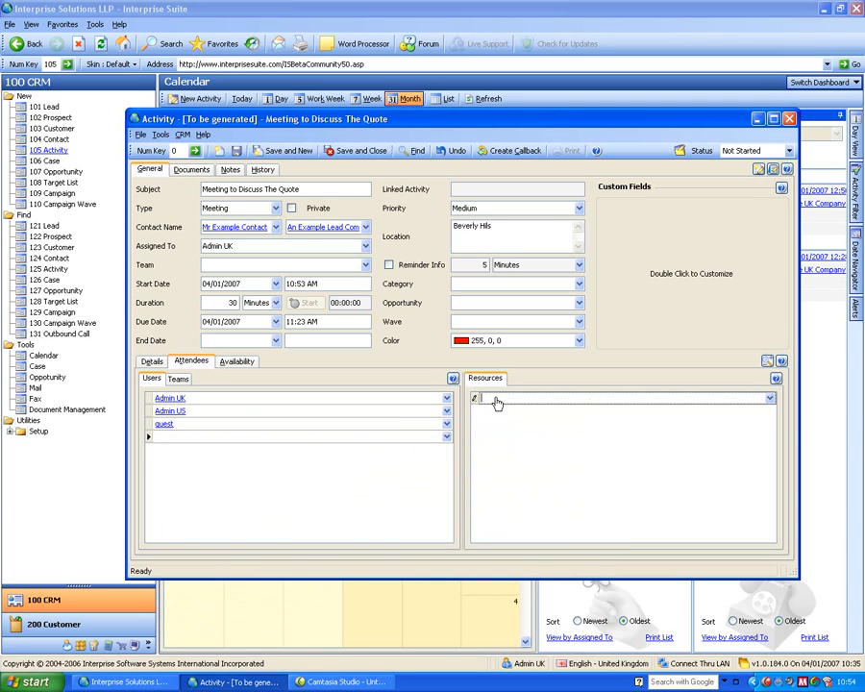
click(770, 397)
click(469, 459)
click(469, 474)
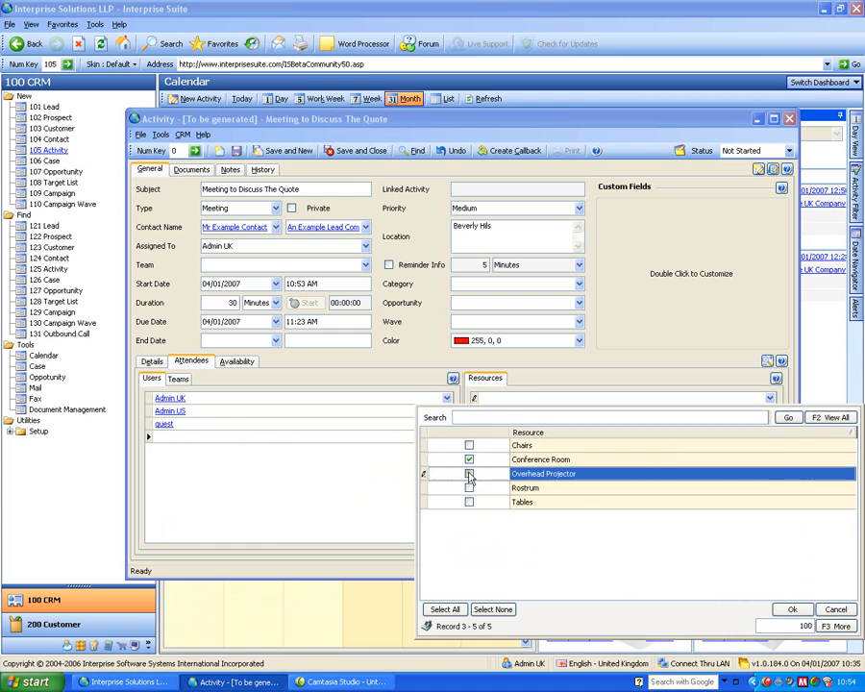
click(791, 610)
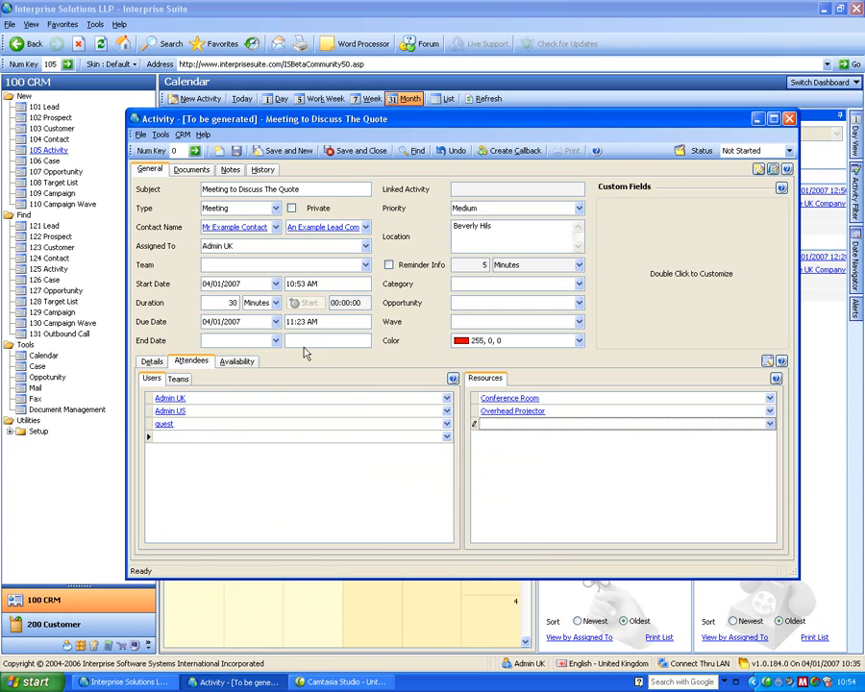
Move the meeting's start to 3:00 PM using the attendee availability schedule, and save and close the activity.
click(238, 362)
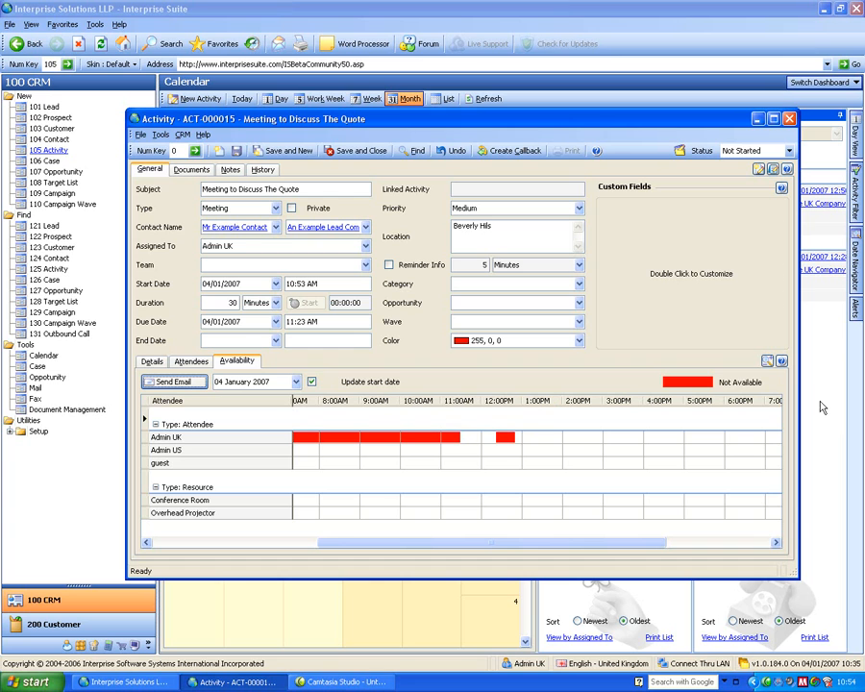
click(621, 403)
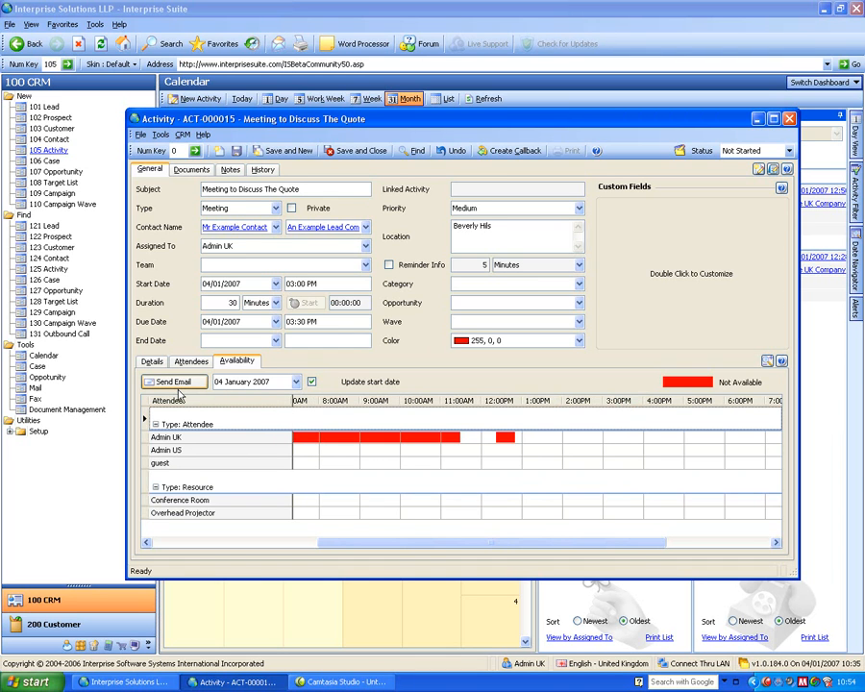
click(379, 157)
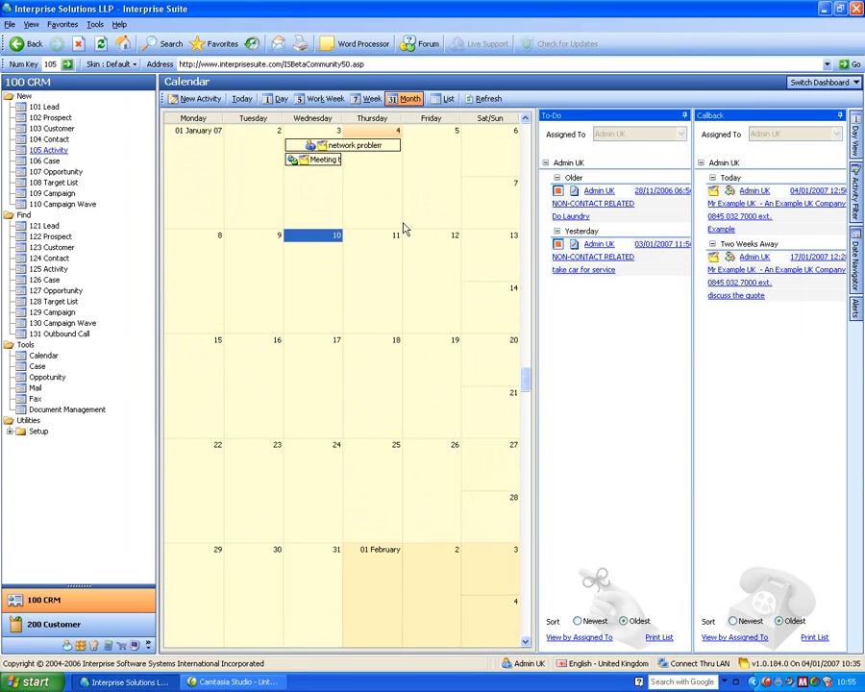
Create a To-Do activity with the subject "Pick kids up from school", and save and close it.
click(50, 151)
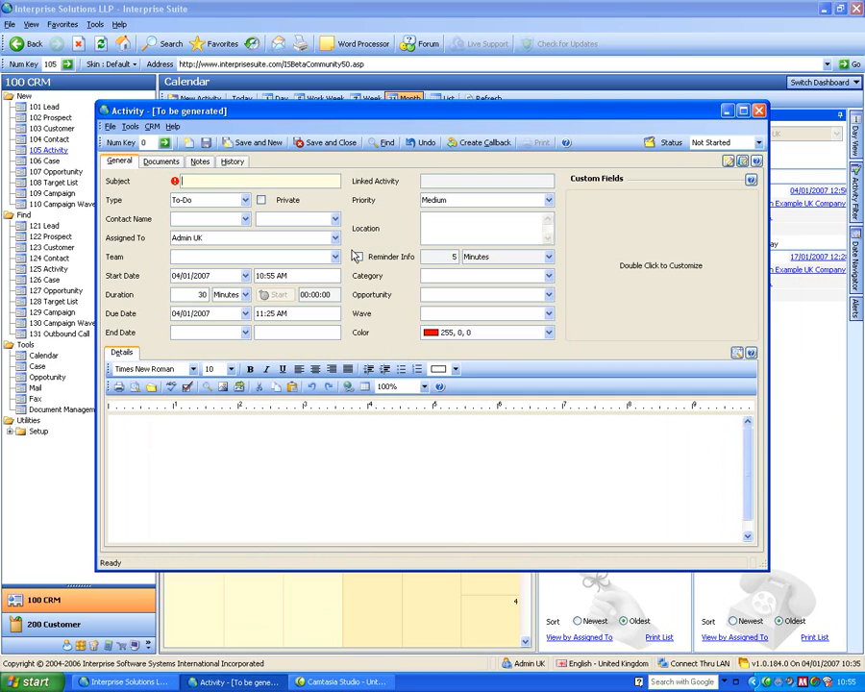
text(Pick kids up from school)
key(Tab)
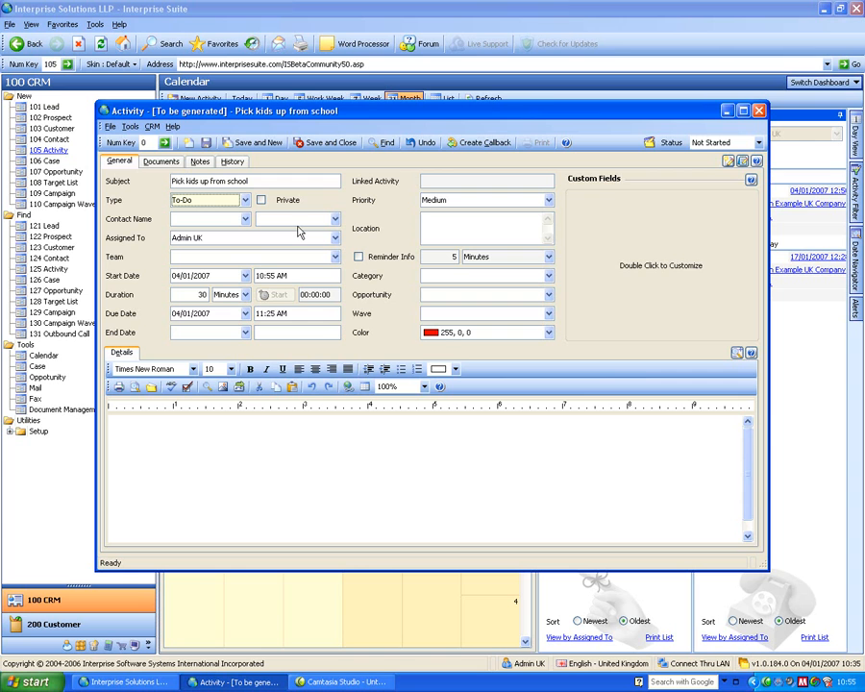
click(333, 144)
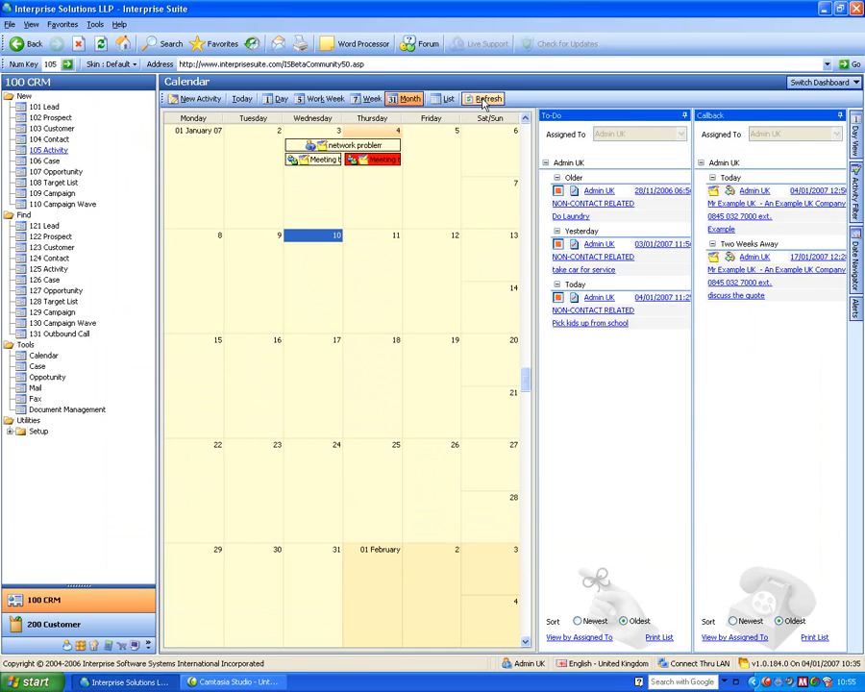
View the calendar by week, work week, day and list, and return to the month view.
mouse_move(605, 322)
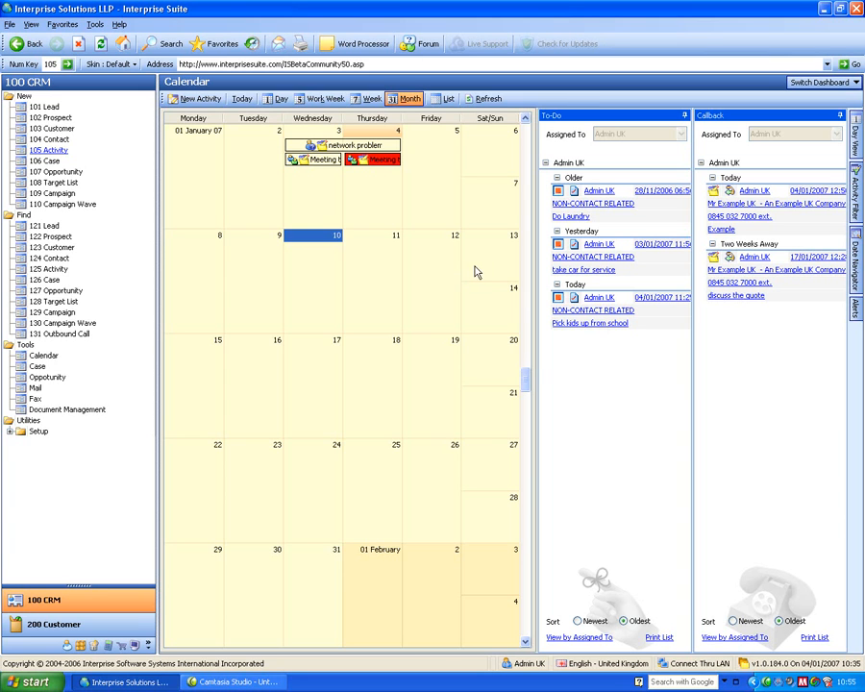
click(370, 98)
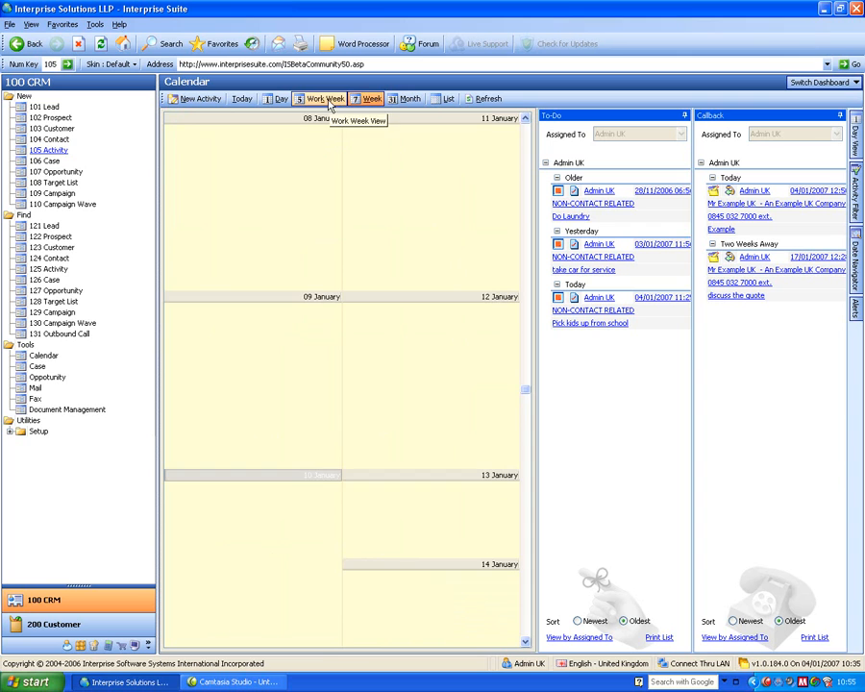
click(327, 99)
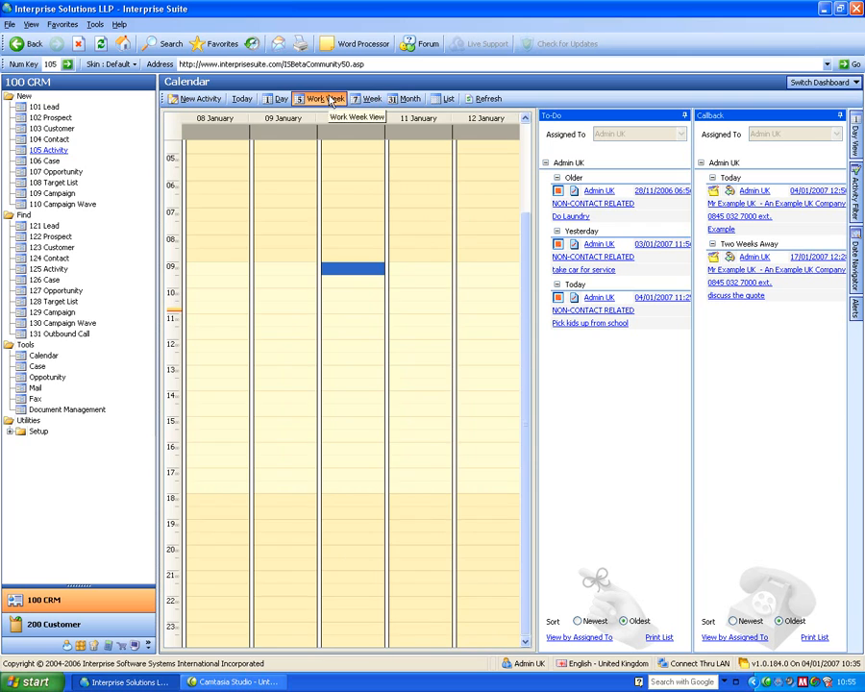
click(274, 101)
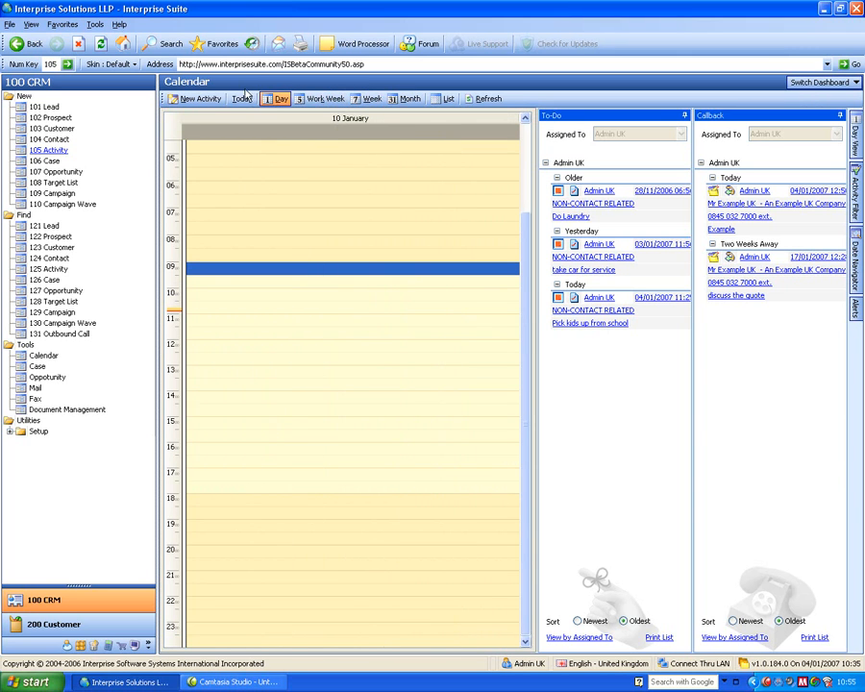
click(444, 99)
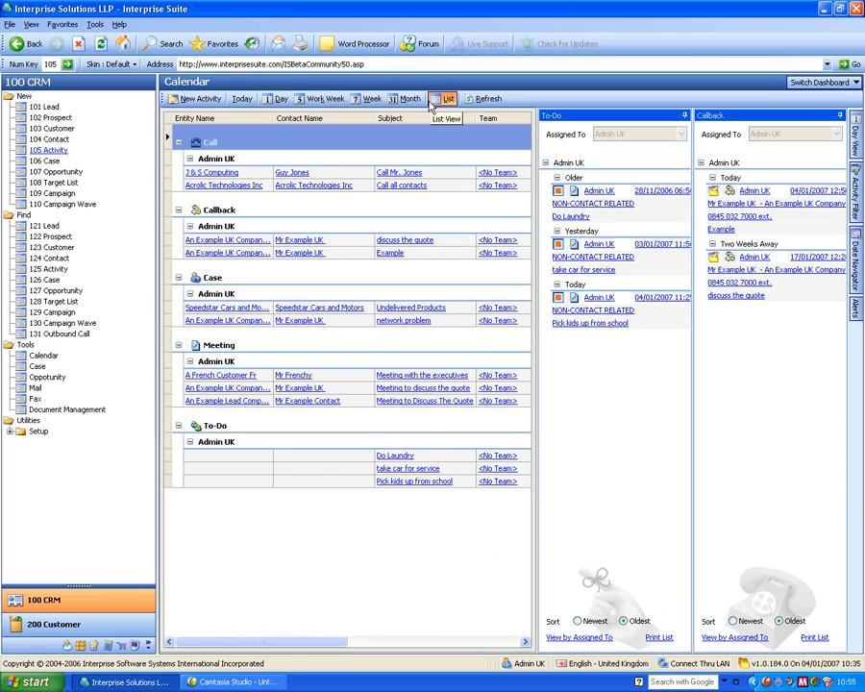
click(407, 100)
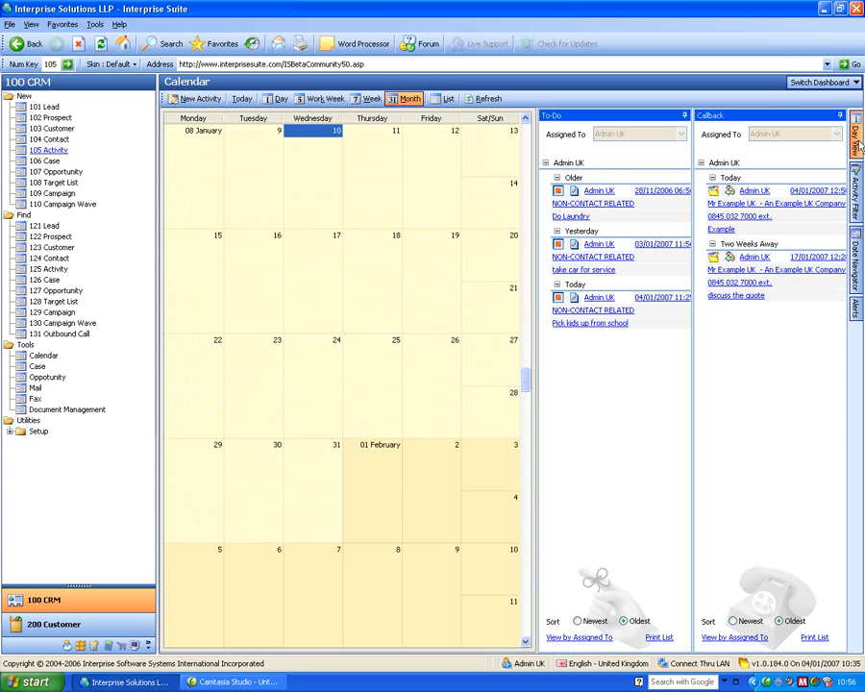
Switch to the Cases dashboard and expand the Setup utilities of the CRM module.
click(818, 82)
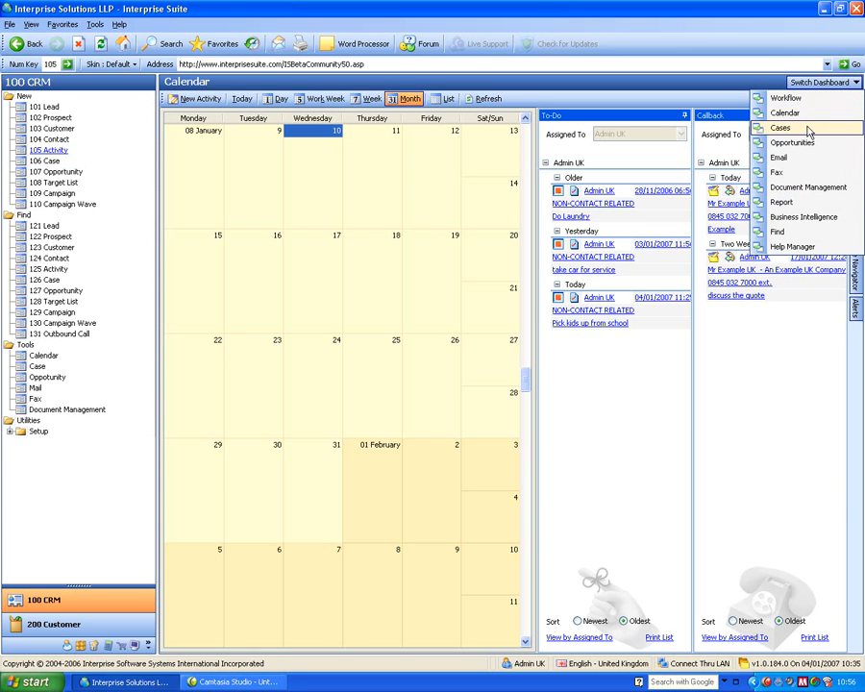
click(809, 131)
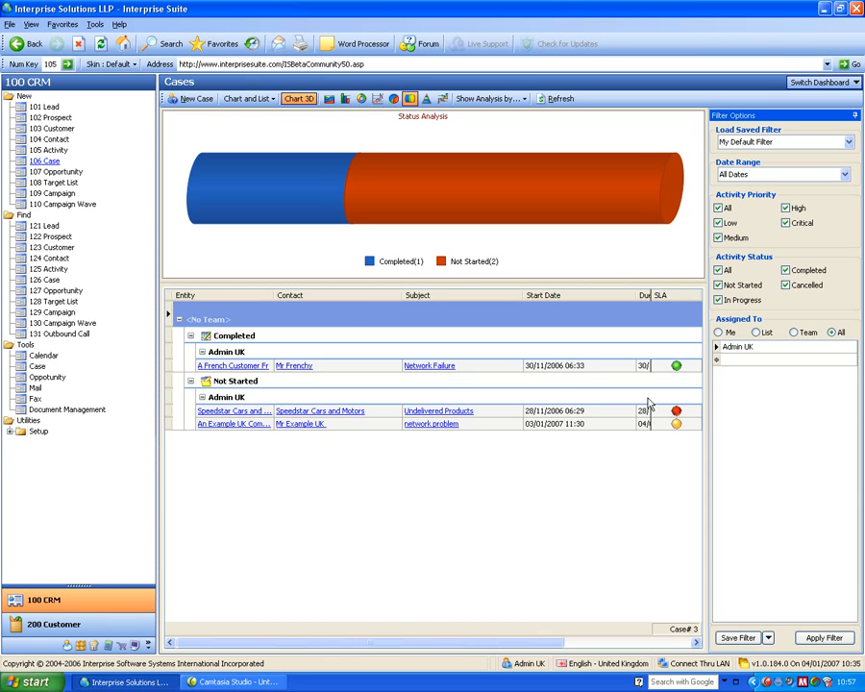
click(8, 431)
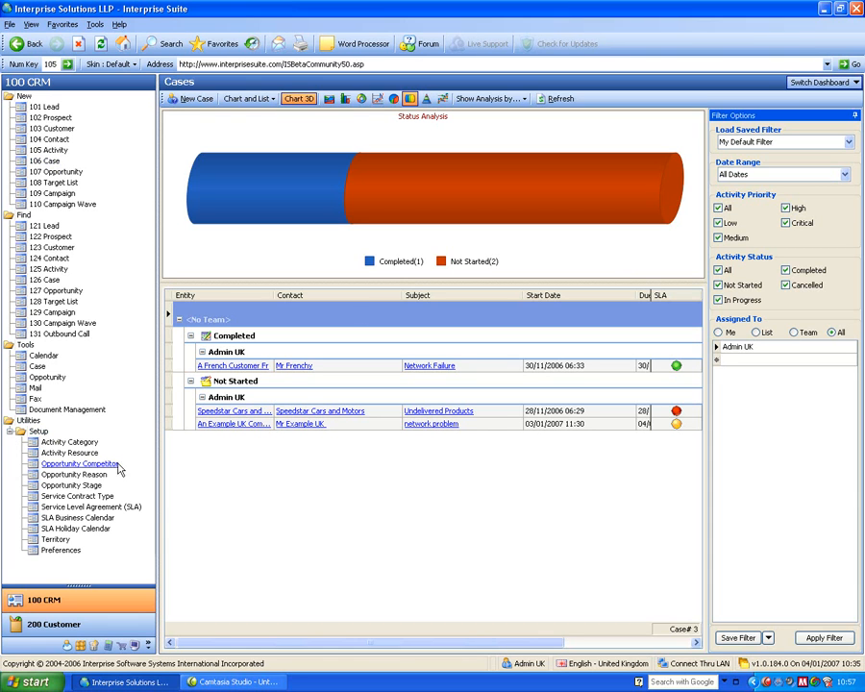
Review the holiday dates of the England and Wales Bank Holidays 2006 - 2008 SLA holiday calendar, and close it.
click(73, 529)
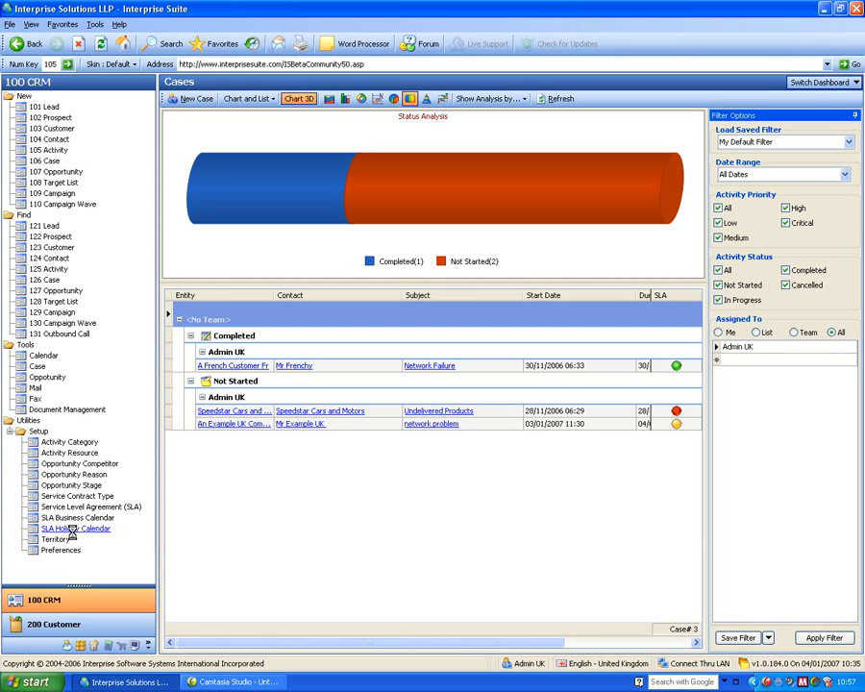
click(235, 287)
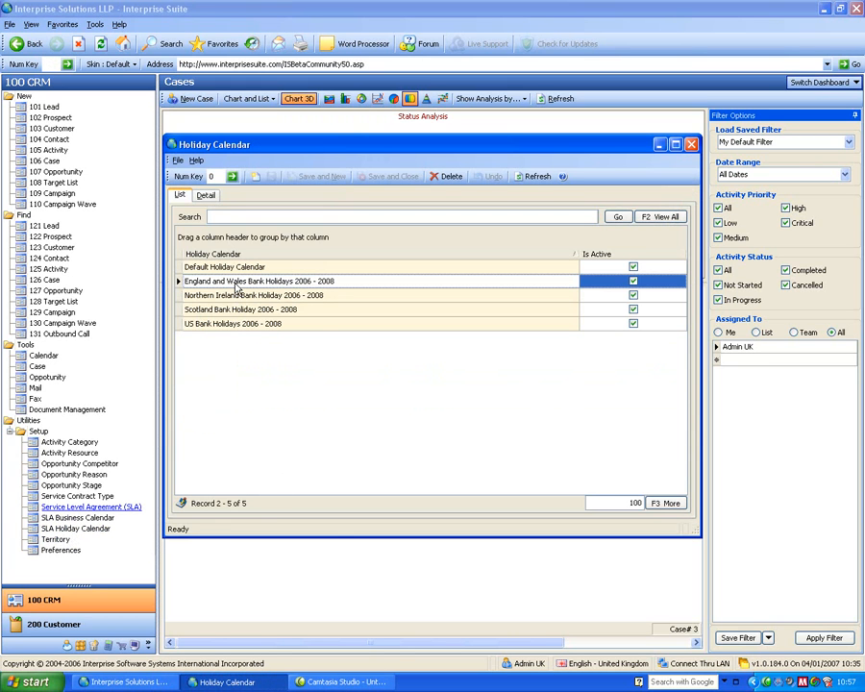
double_click(236, 286)
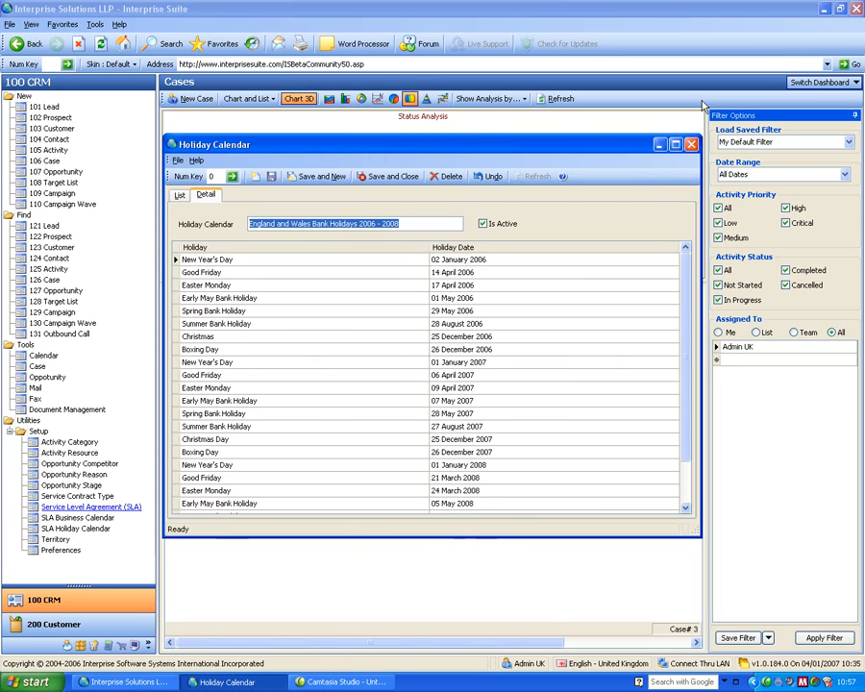
click(690, 143)
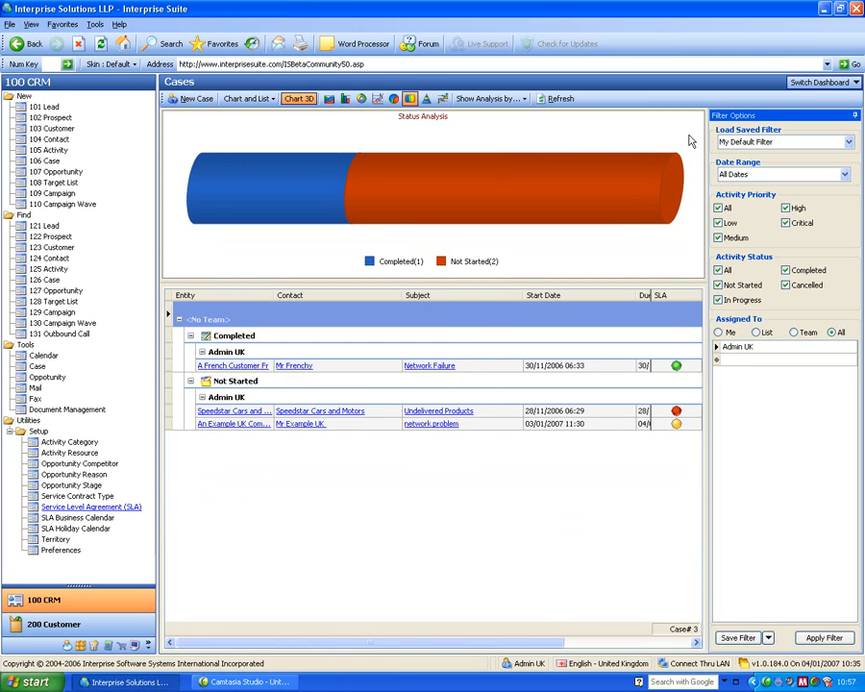
Review the day shifts of the Default Business Calendar and the Service Level Agreement list, closing each window.
click(91, 518)
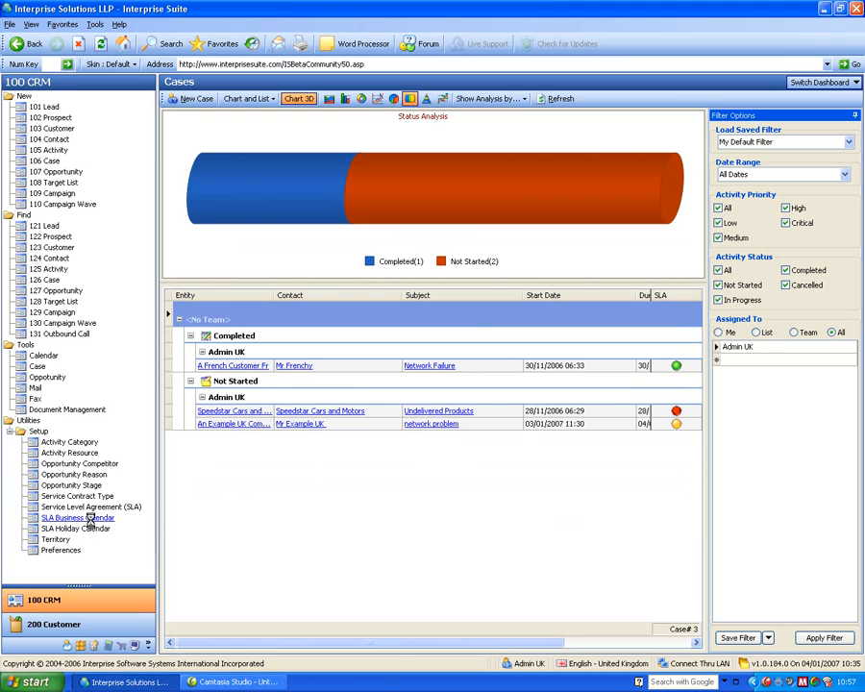
double_click(206, 267)
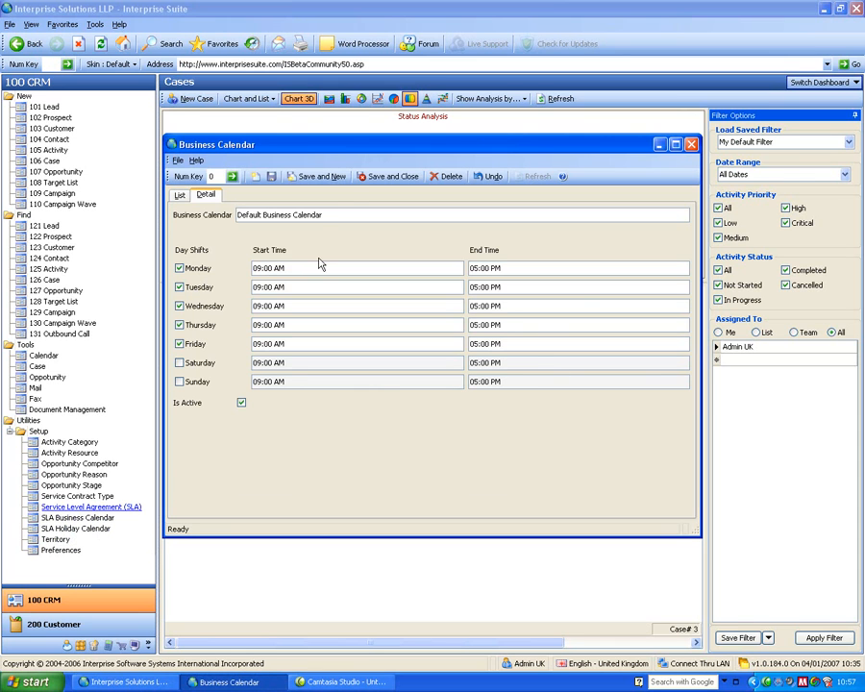
click(691, 144)
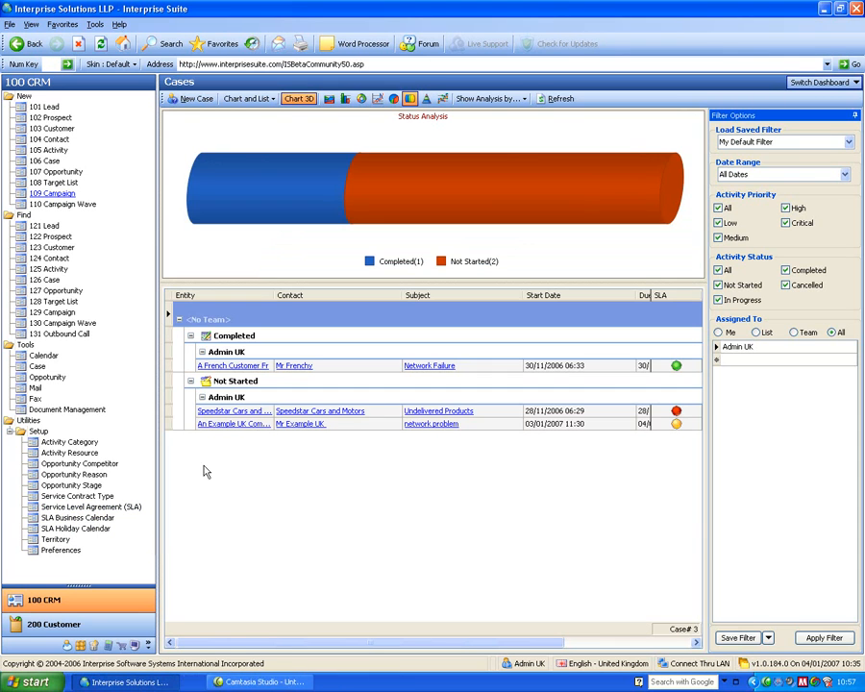
click(81, 506)
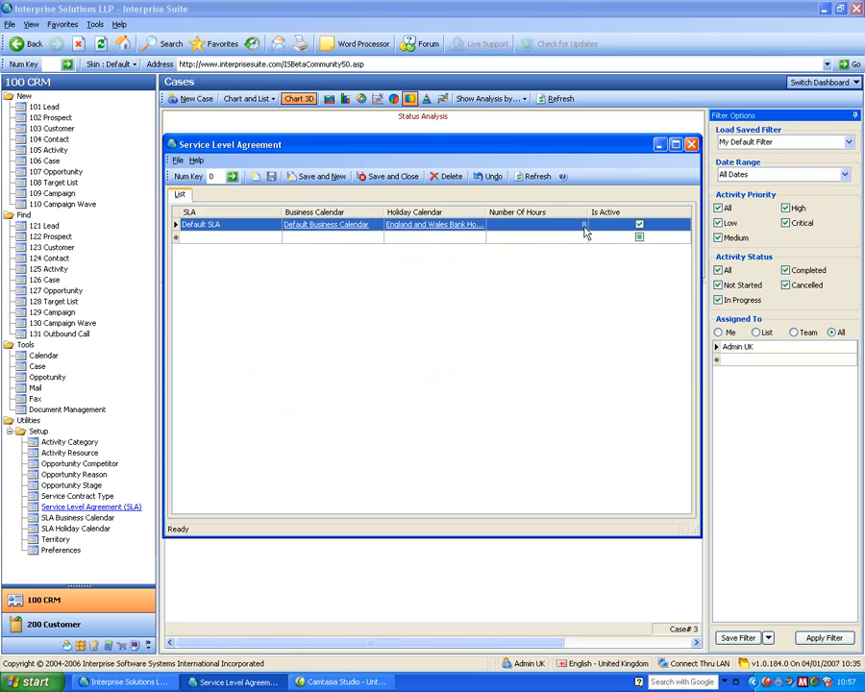
click(691, 144)
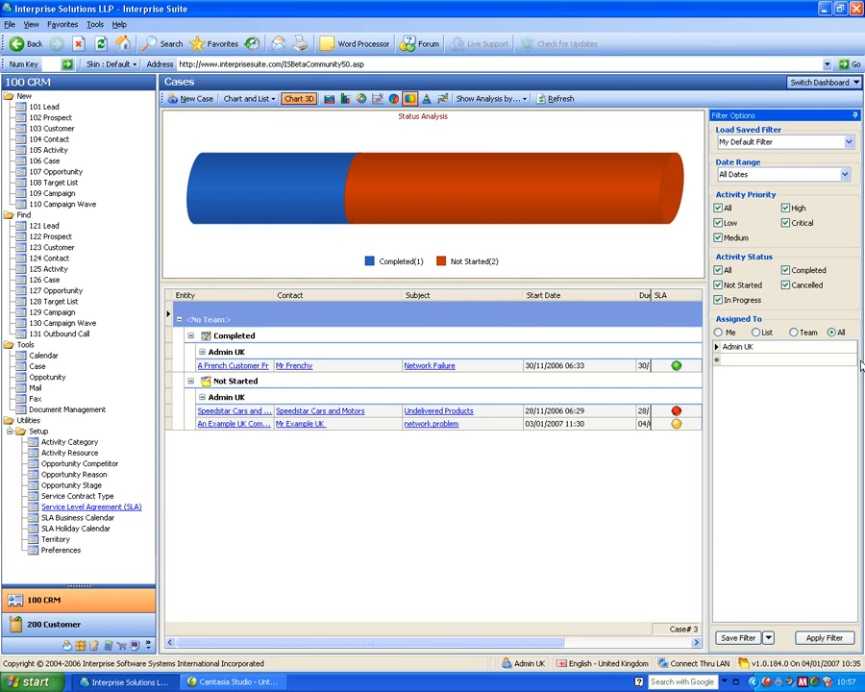
click(794, 332)
click(833, 334)
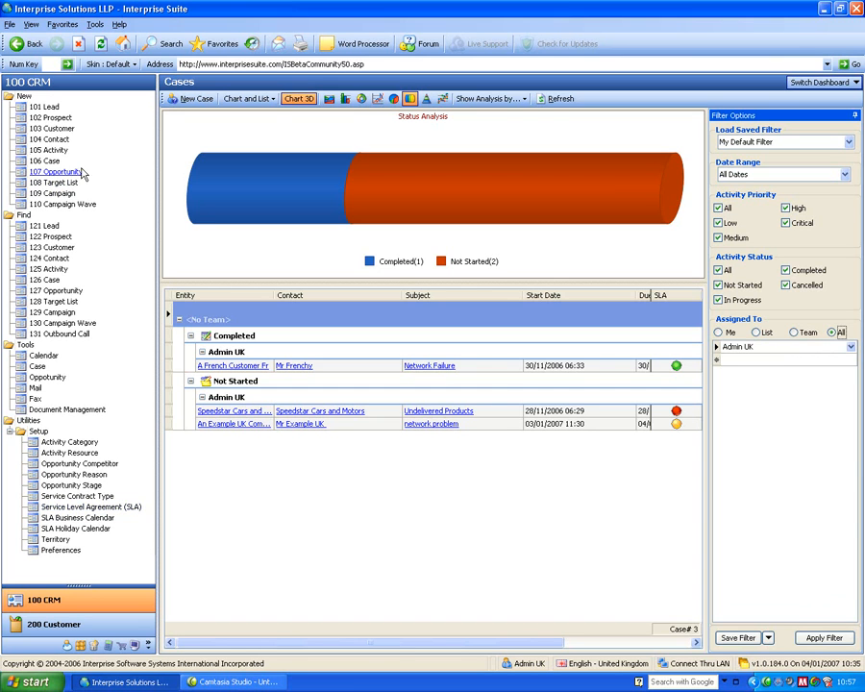
Start a new case with the subject "network problem".
click(46, 161)
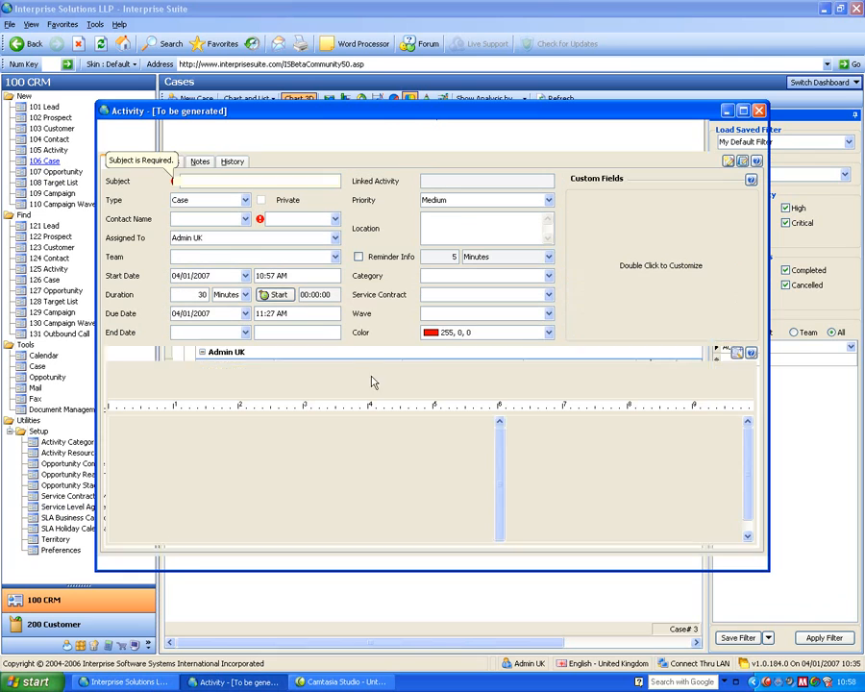
text(netwpro)
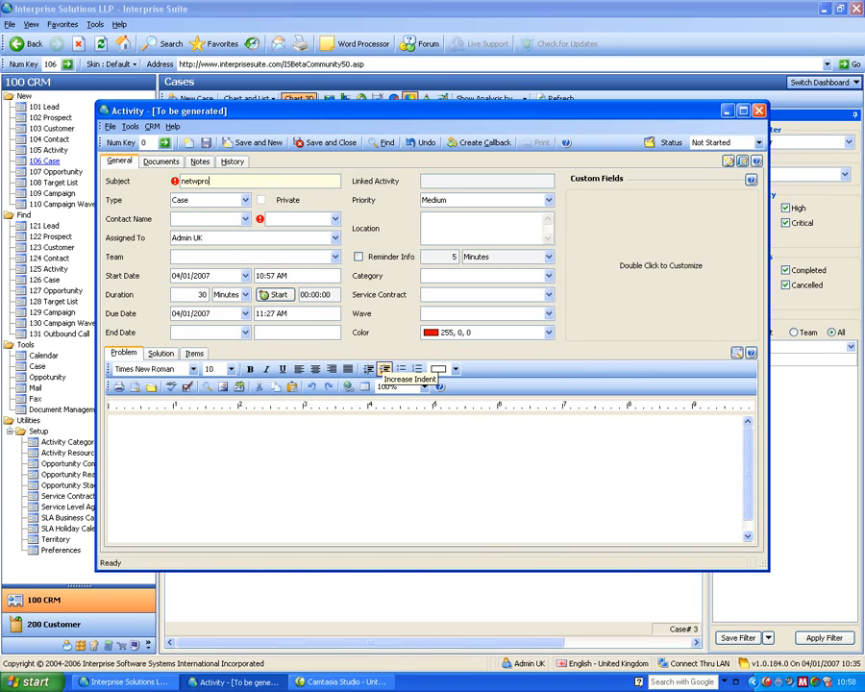
key(BackSpace)
key(BackSpace)
key(BackSpace)
text(ork problem)
key(Tab)
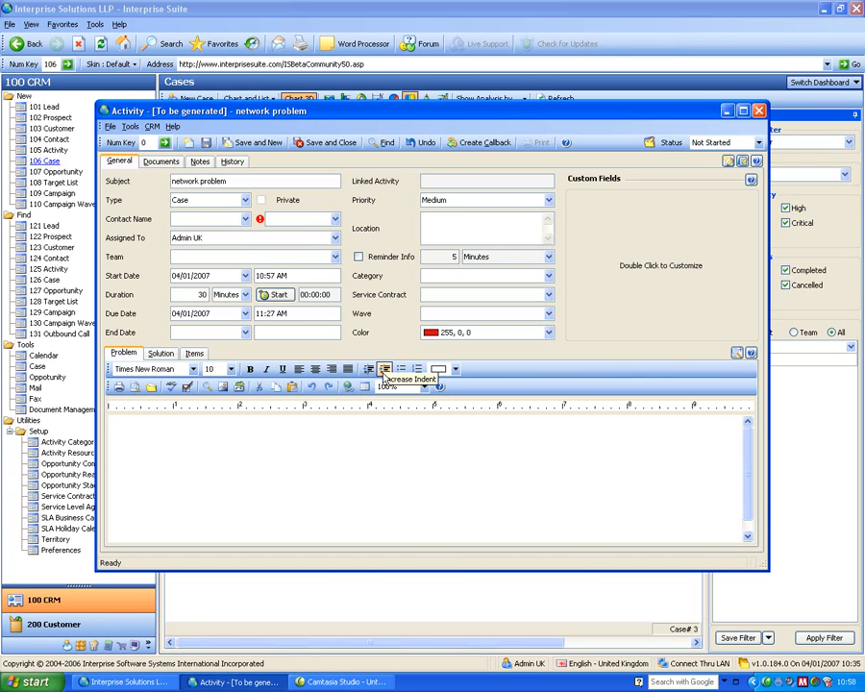
Search the customers for "lead" and assign An Example Lead Company to the case.
click(303, 216)
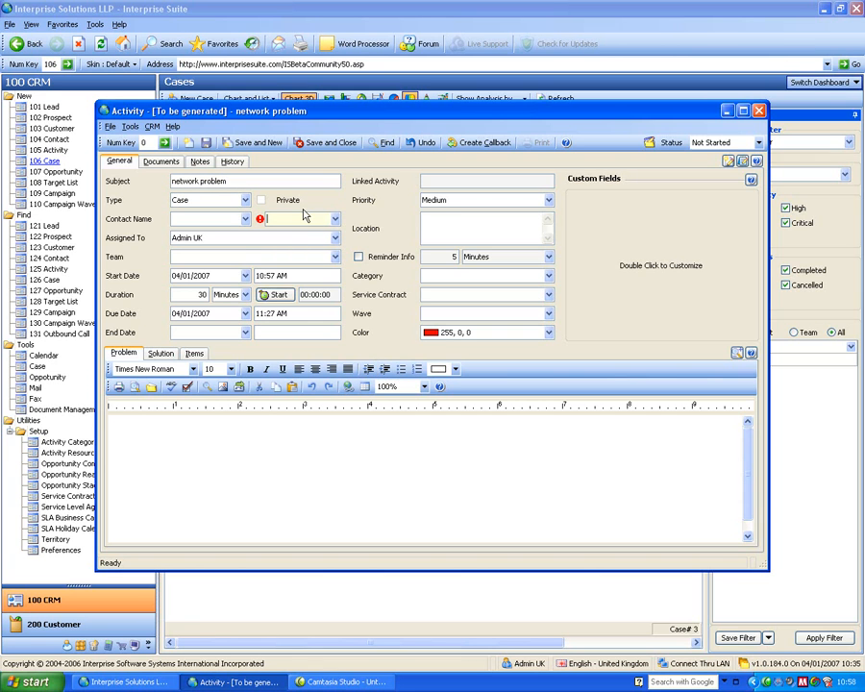
text(lead)
key(Return)
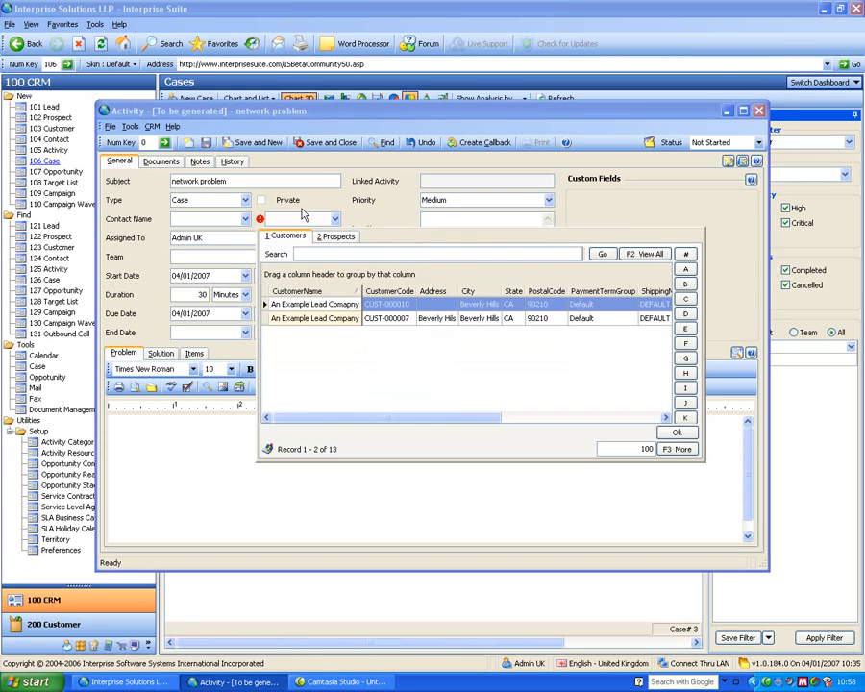
double_click(349, 318)
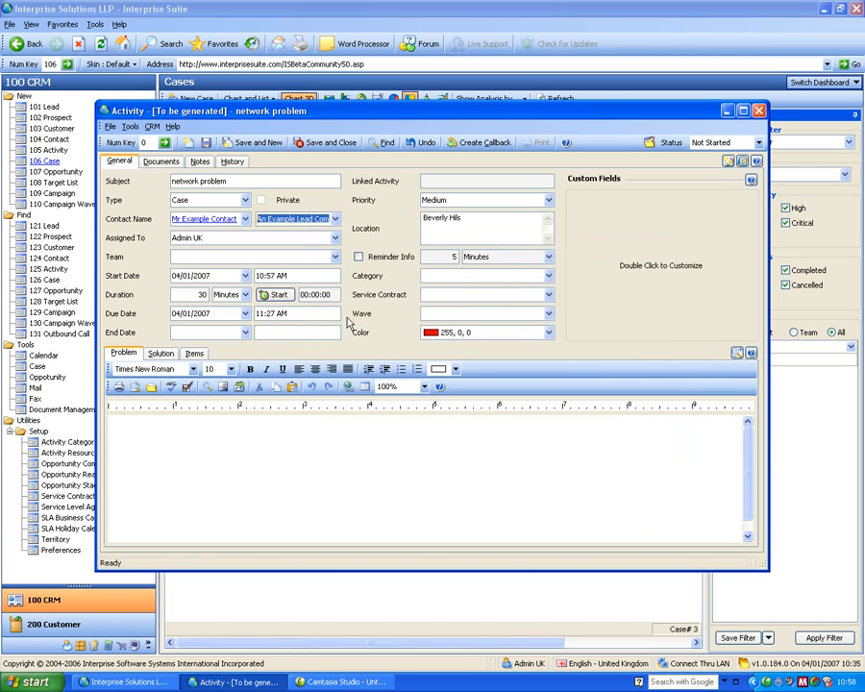
click(273, 256)
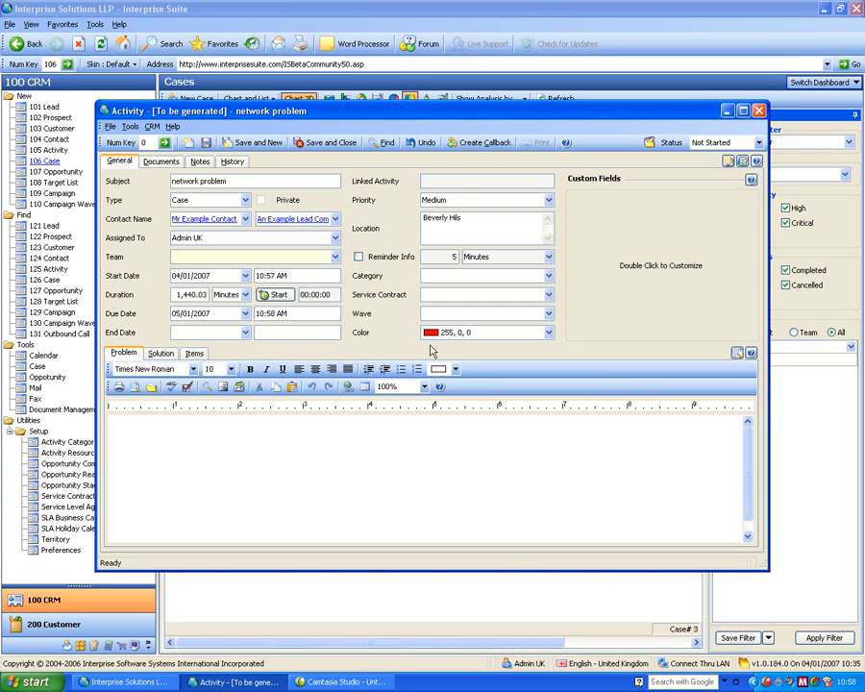
Enter "igfiuerguigfueri rfyrefyg b" as the case's problem text, and view its items and solution sections.
click(312, 429)
text(igfiuerguigfueri rfyrefyg b)
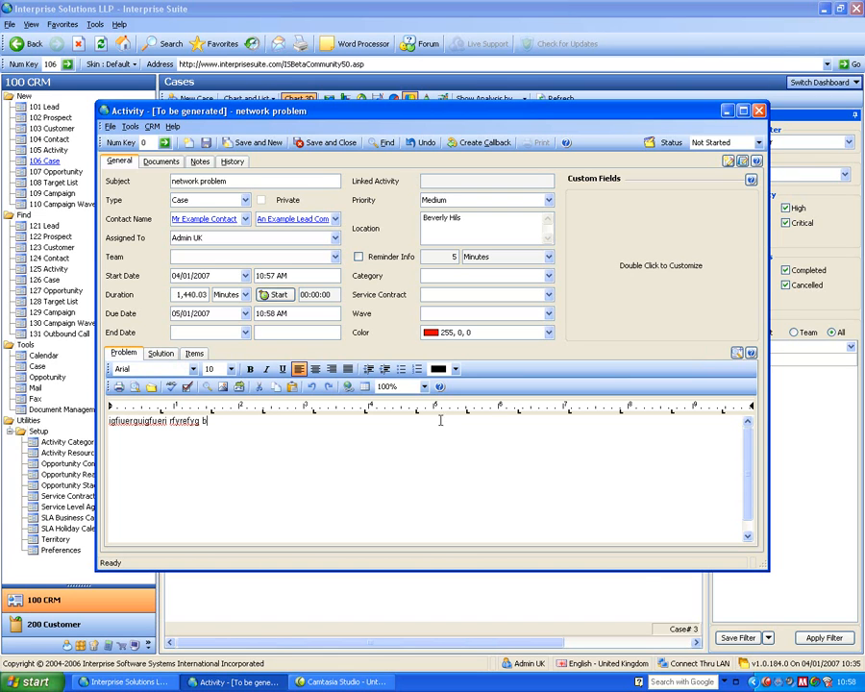
click(193, 352)
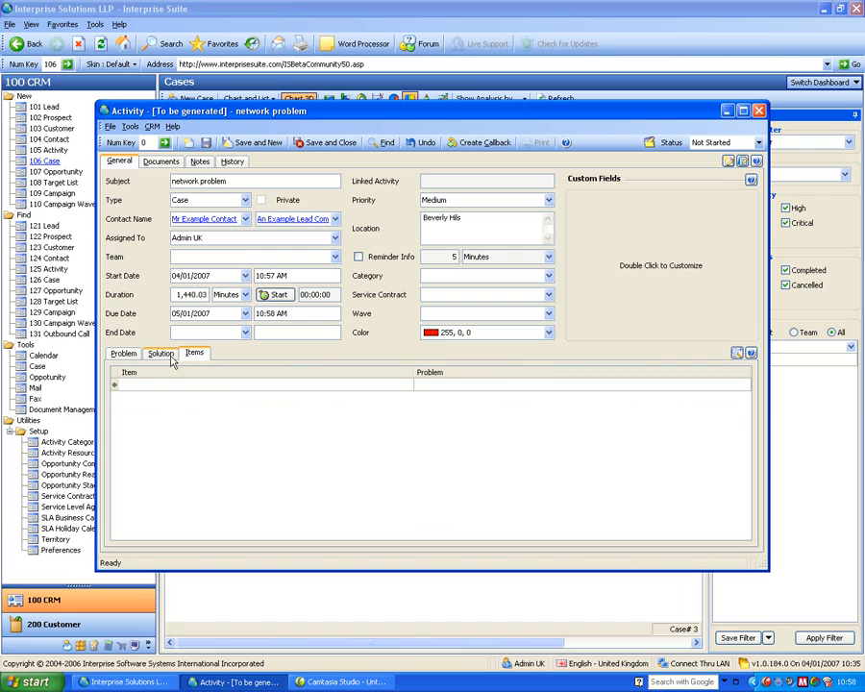
click(169, 357)
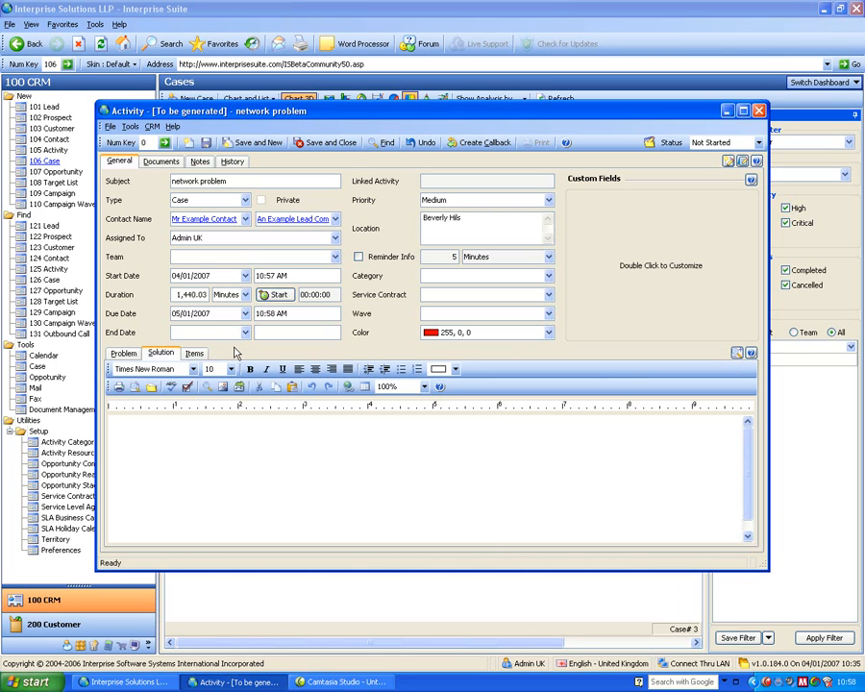
Save and close the case, and refresh the Cases list to select the new entry for An Example Lead Company.
click(346, 143)
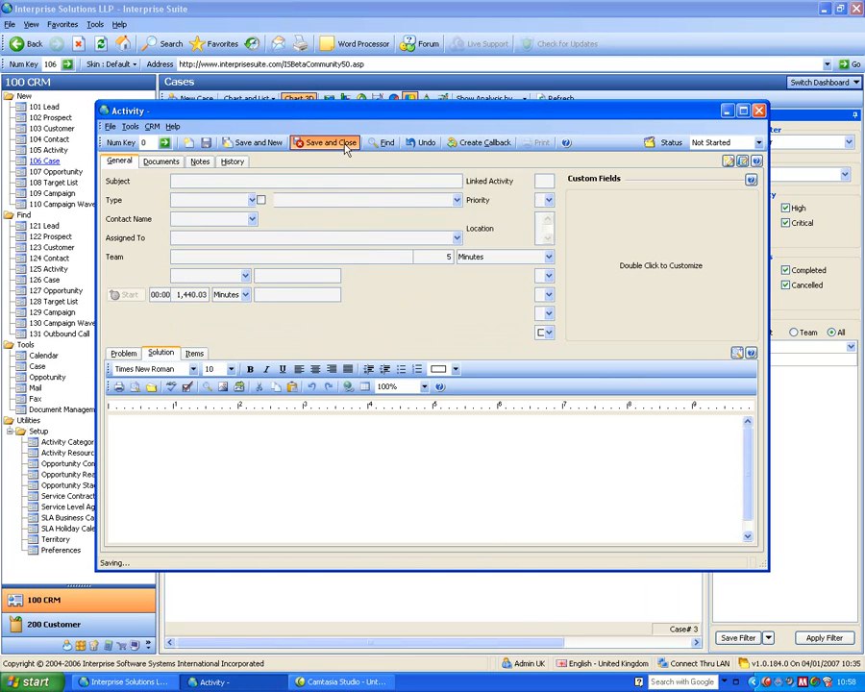
click(553, 100)
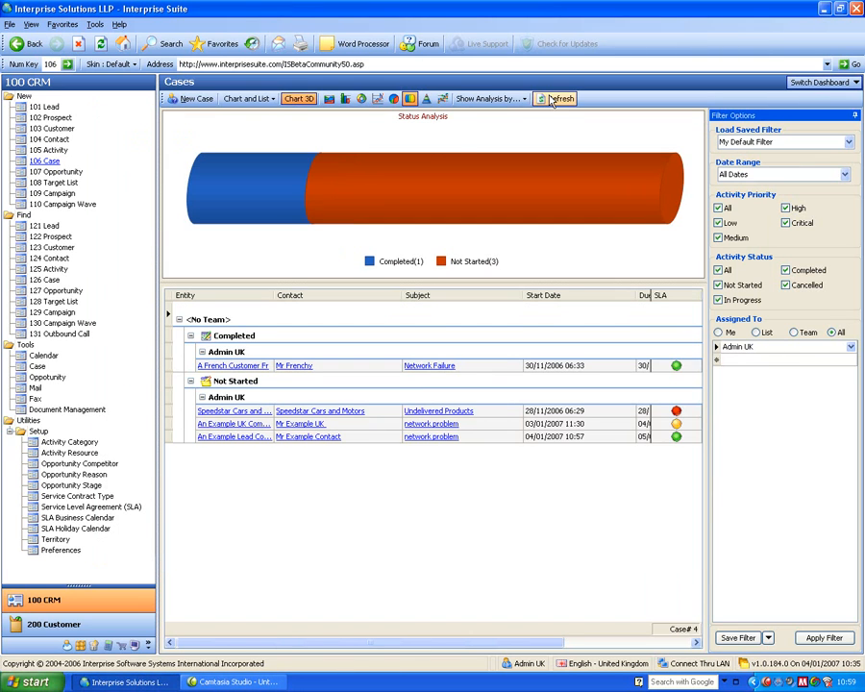
click(611, 438)
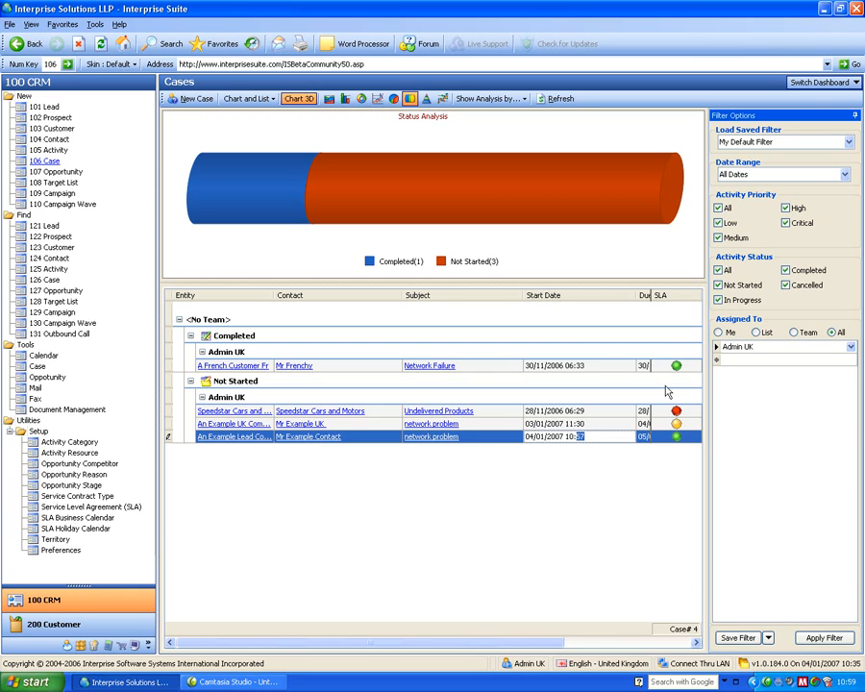
Show the case chart by SLA and filter the list to the Overdue and Near SLA segments.
click(490, 98)
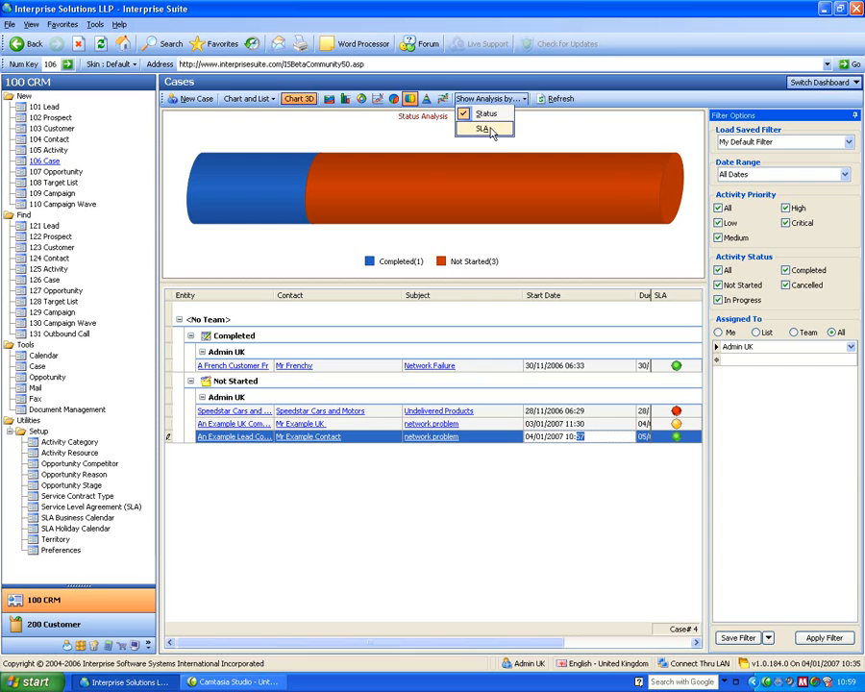
click(490, 128)
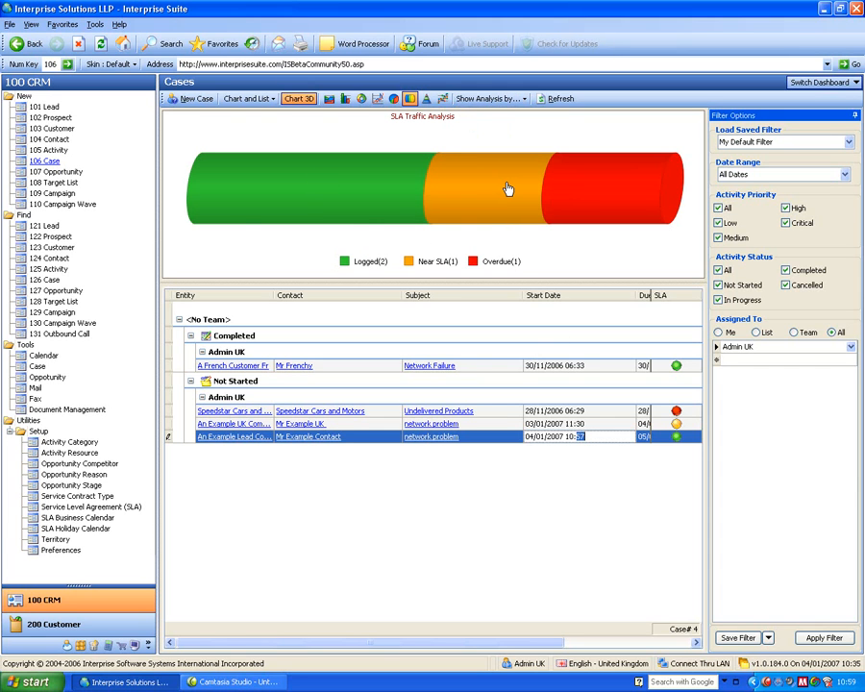
click(614, 184)
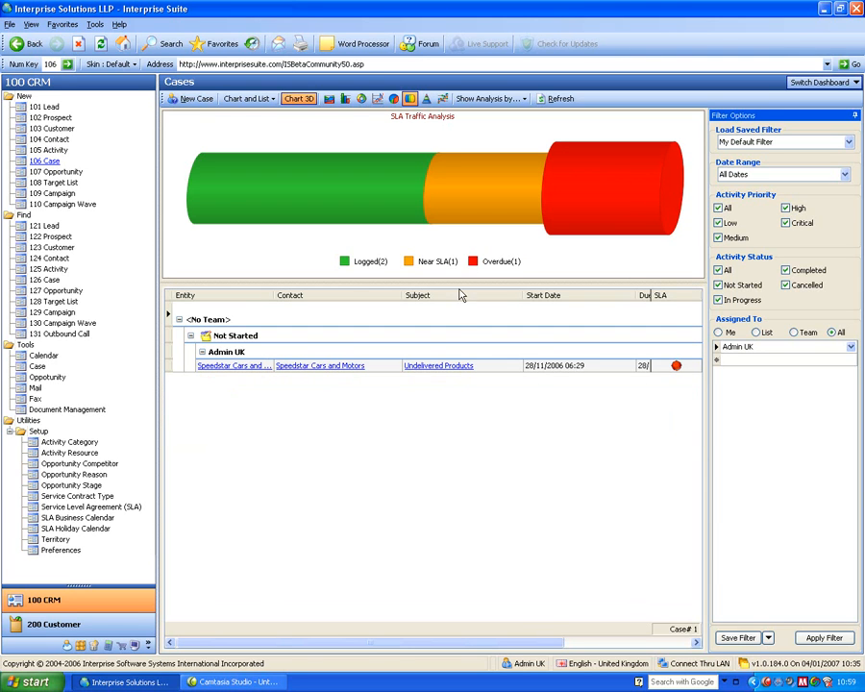
click(486, 208)
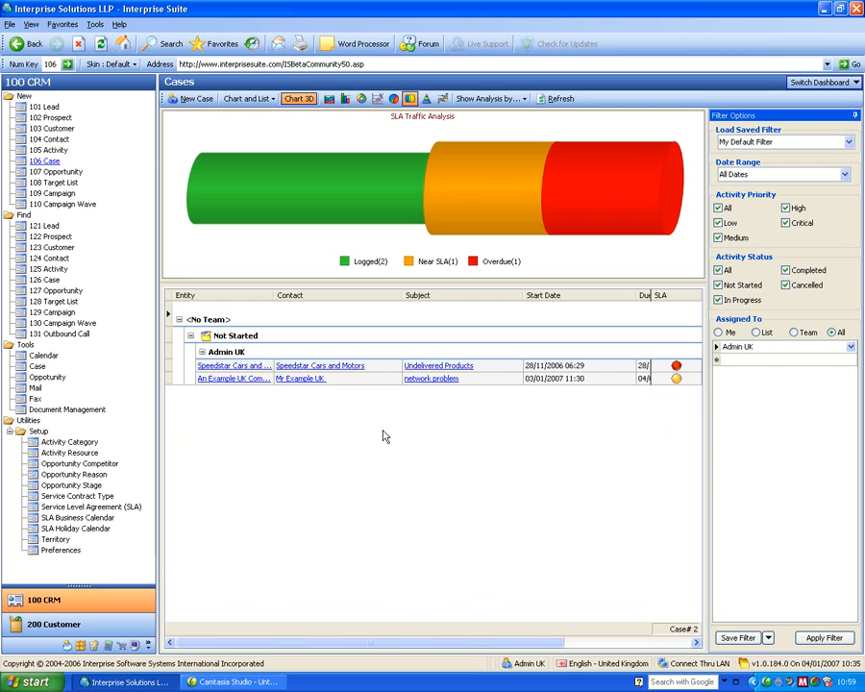
Switch to the Opportunities dashboard, and use the Group By Box to turn the Status and Assigned To groupings into columns after Open Date.
click(822, 84)
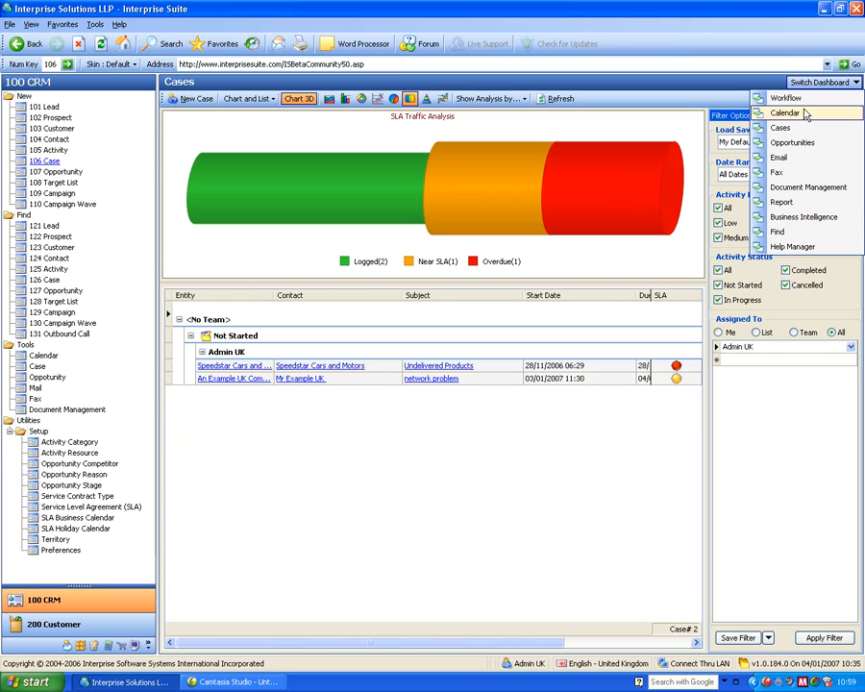
click(779, 142)
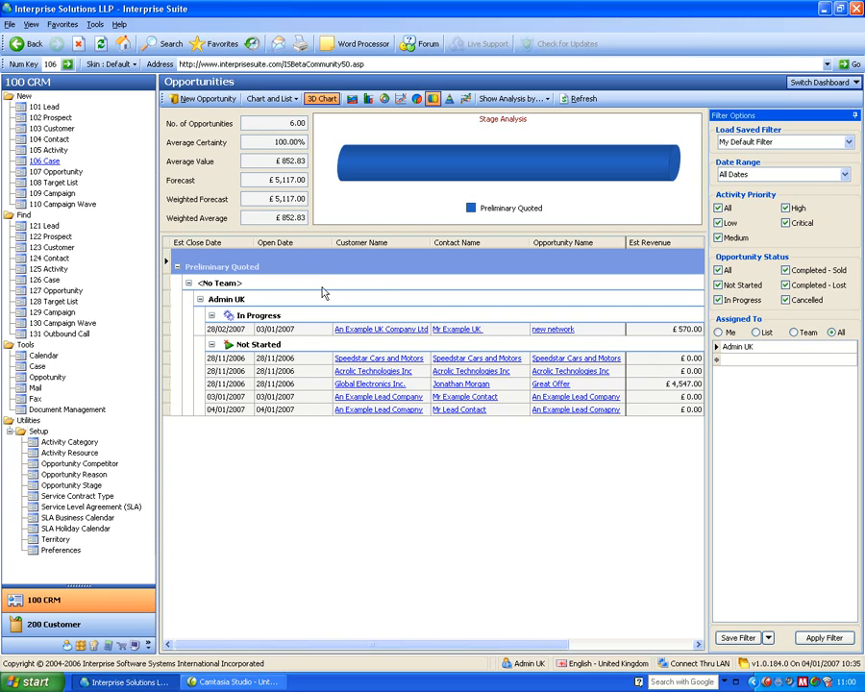
right_click(283, 247)
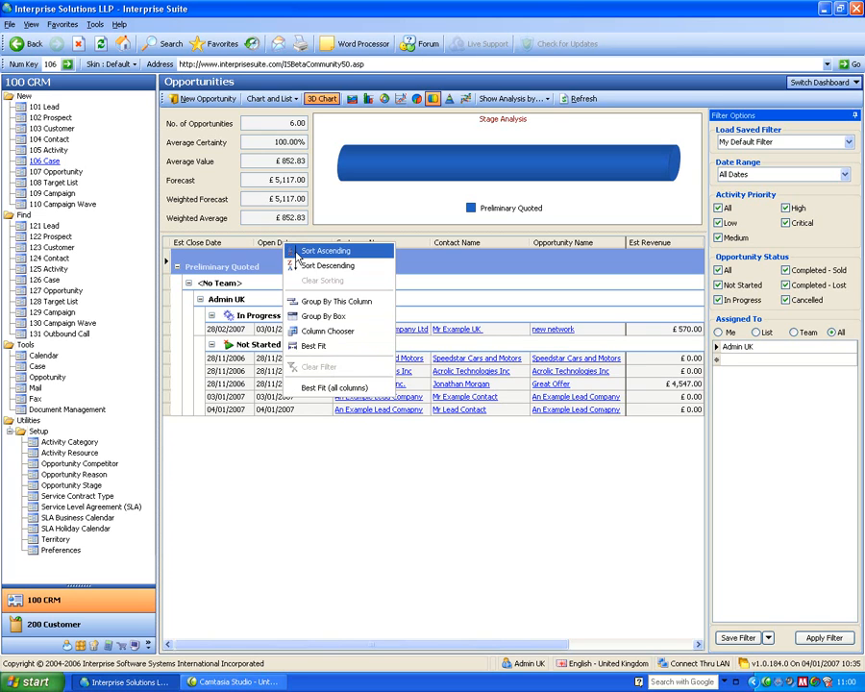
click(340, 323)
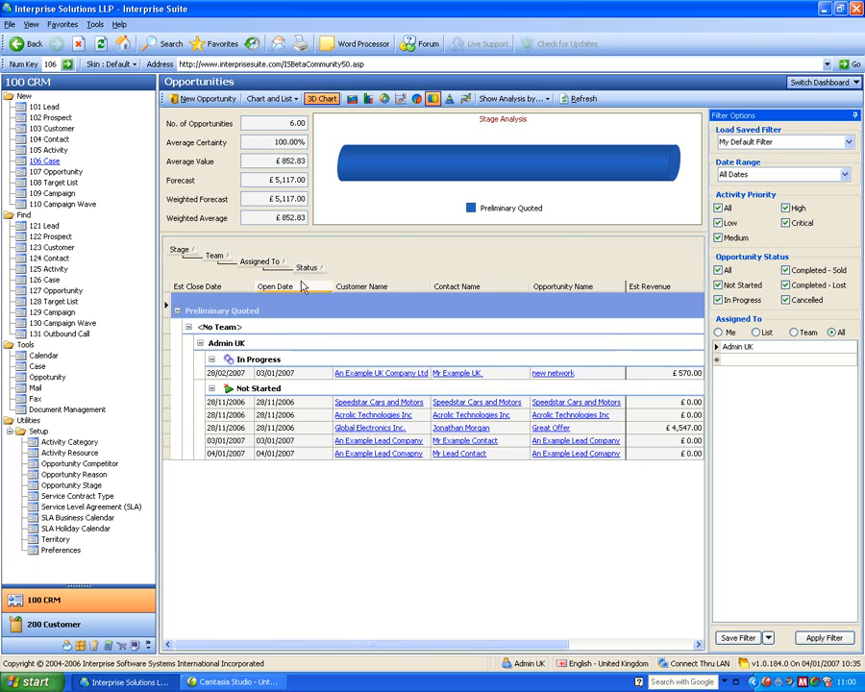
drag(310, 271, 332, 281)
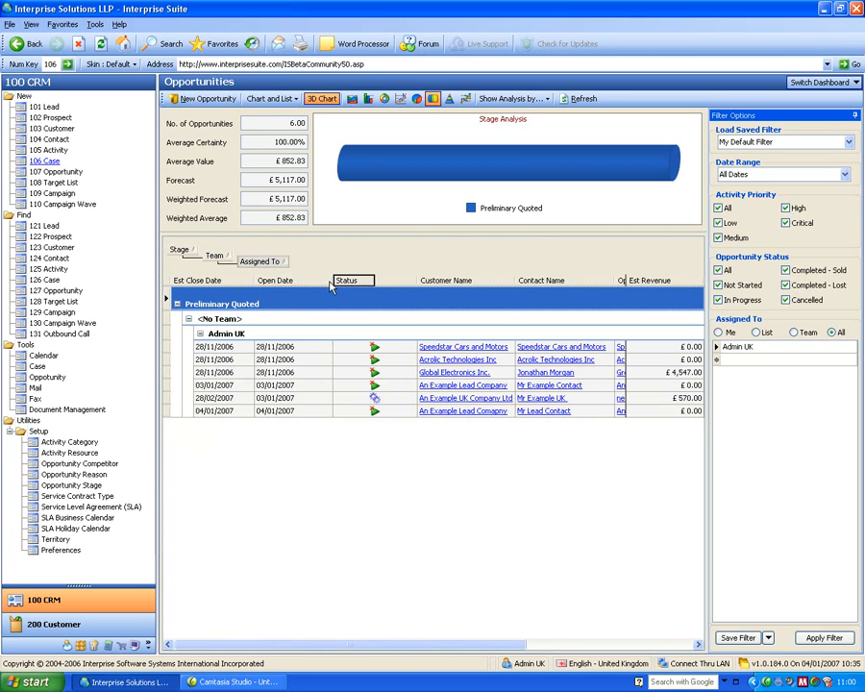
drag(260, 261, 327, 280)
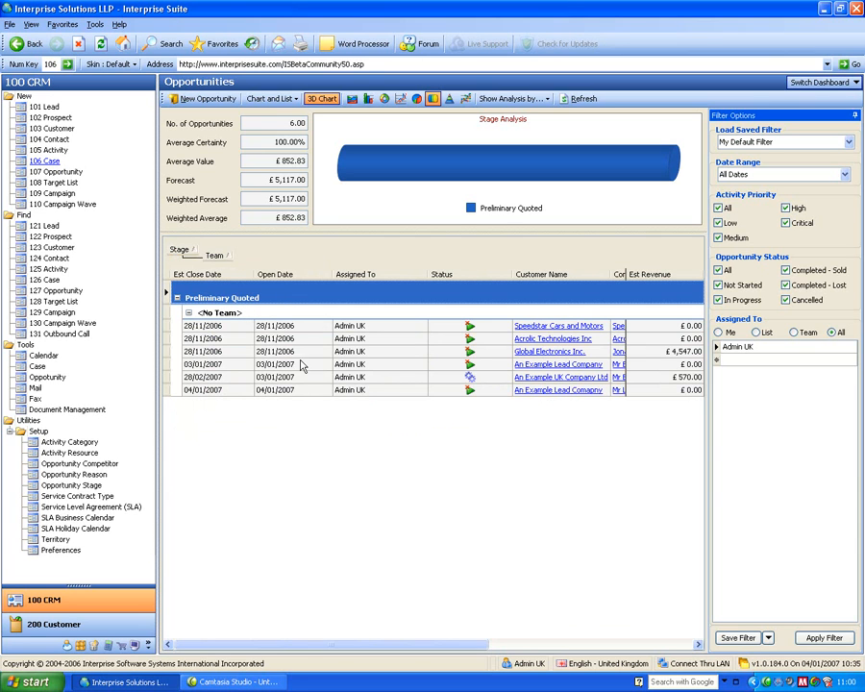
Remove the Open Date column from the opportunities list using the Column Chooser, and close the Customization window.
right_click(290, 276)
click(335, 366)
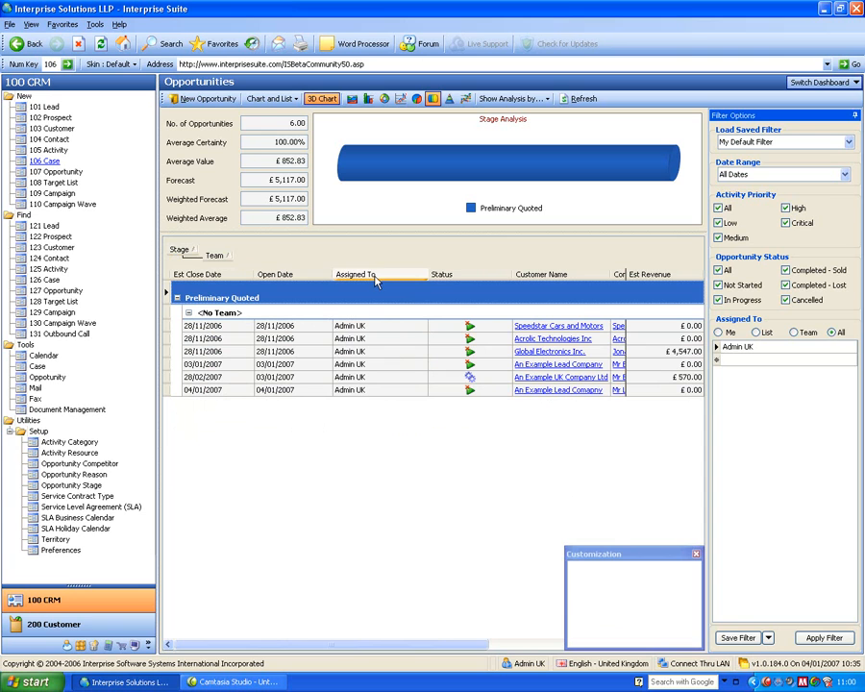
drag(303, 276, 648, 597)
click(696, 555)
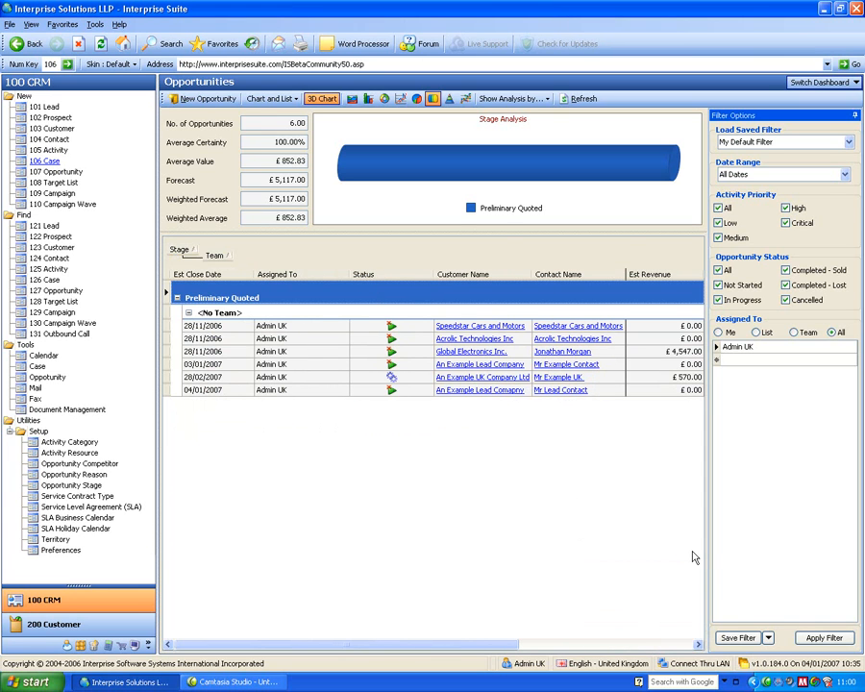
Create a new opportunity for the contact at An Example Lead Company and name it New Network.
click(67, 171)
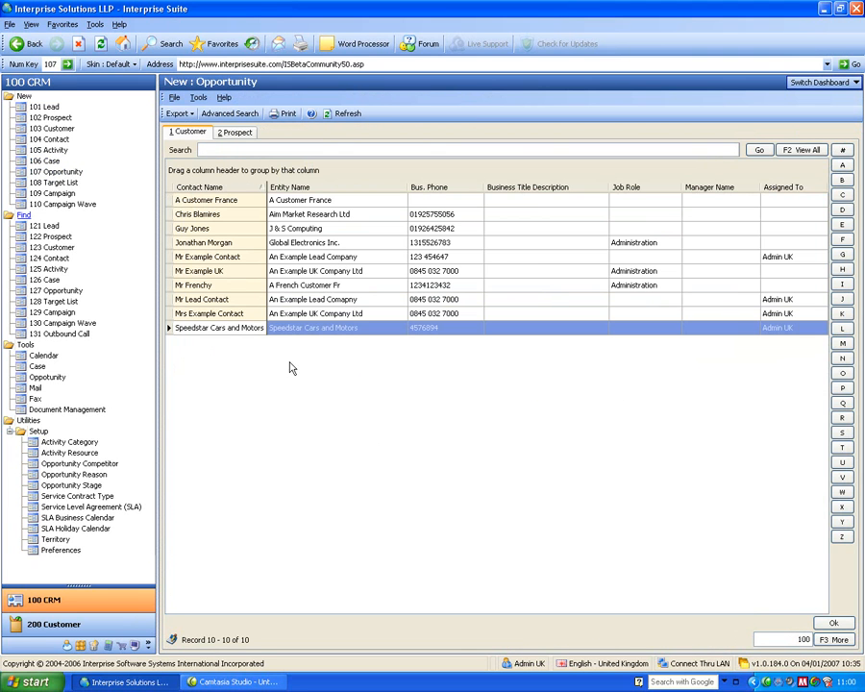
click(324, 258)
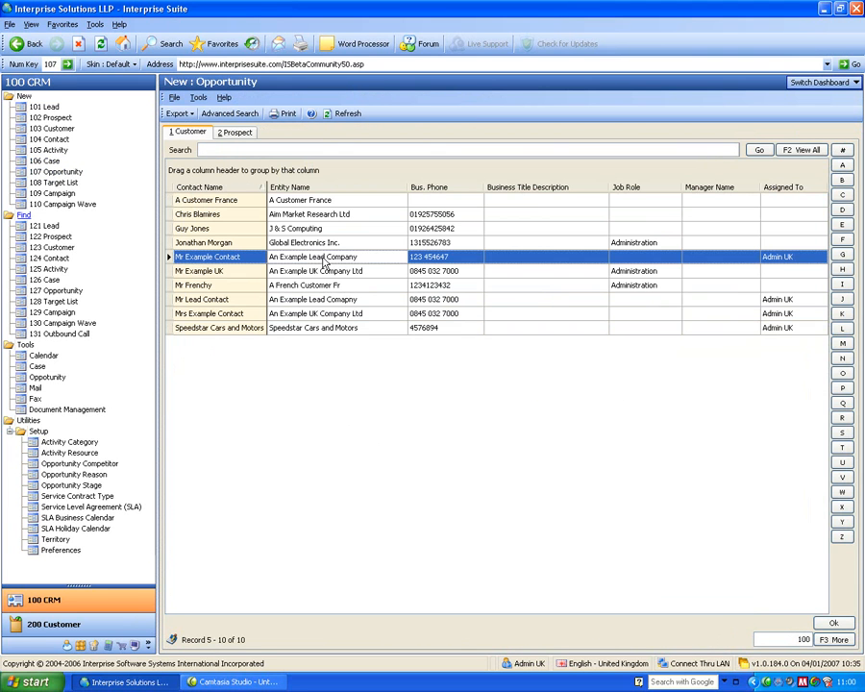
click(235, 263)
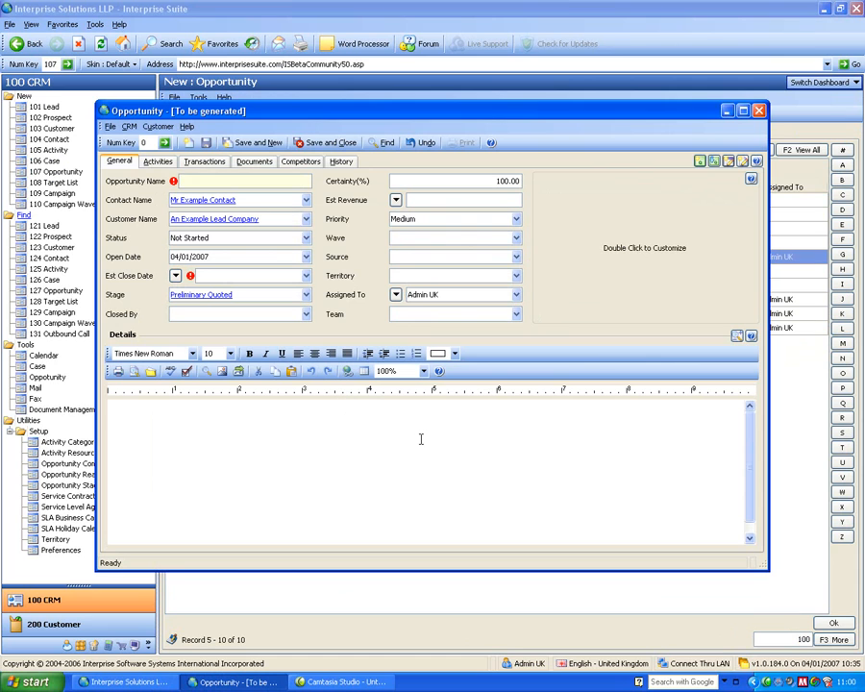
text(New Network)
key(Tab)
key(Tab)
key(Tab)
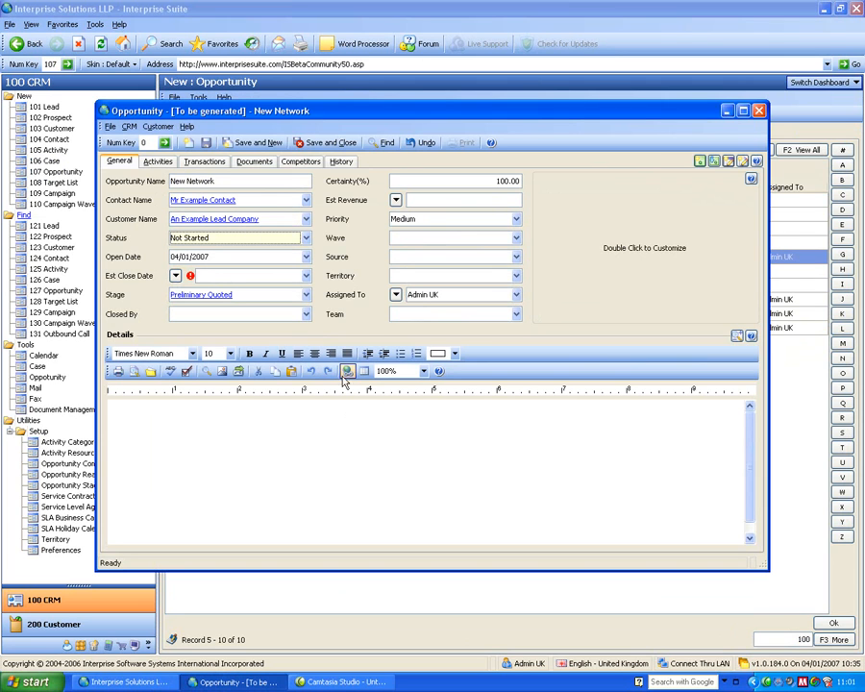
Set the opportunity's status to In Progress and its estimated close date to 31/01/2007.
click(261, 239)
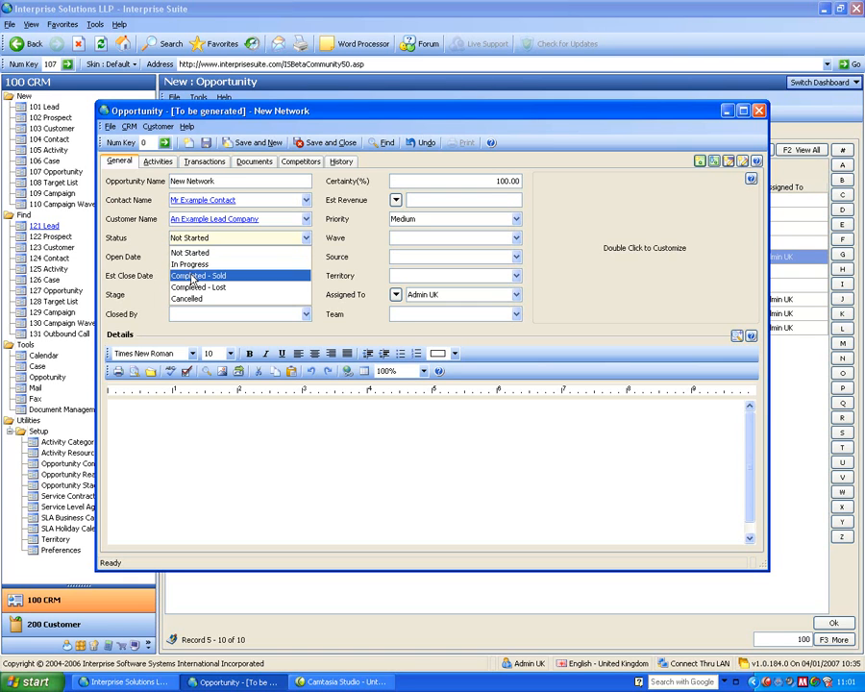
click(190, 264)
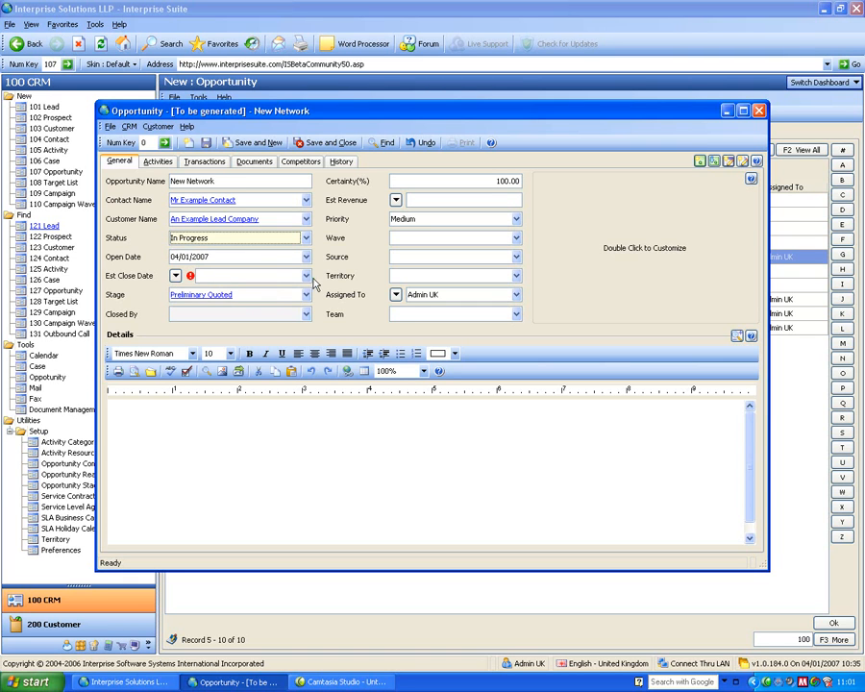
click(306, 277)
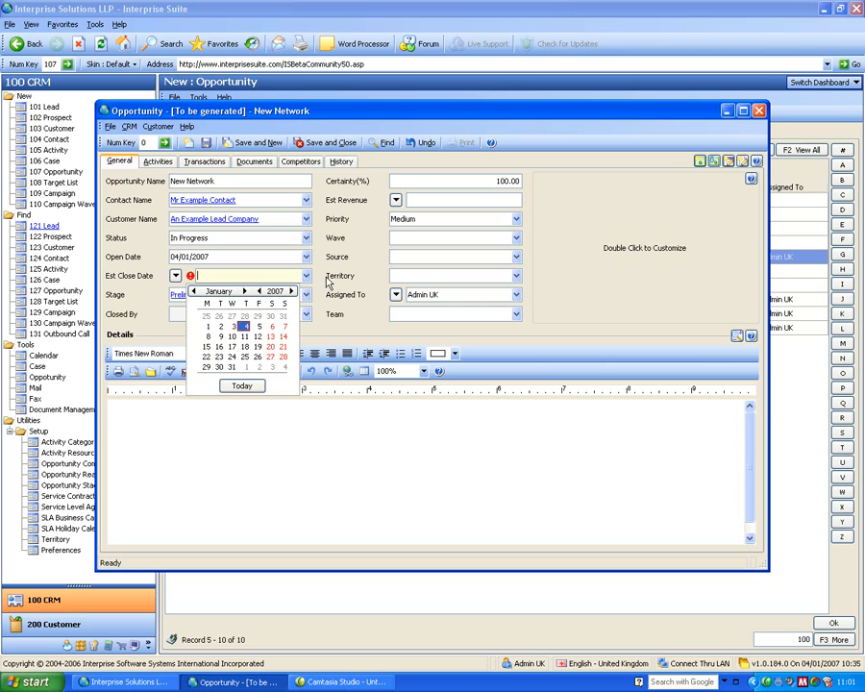
click(330, 279)
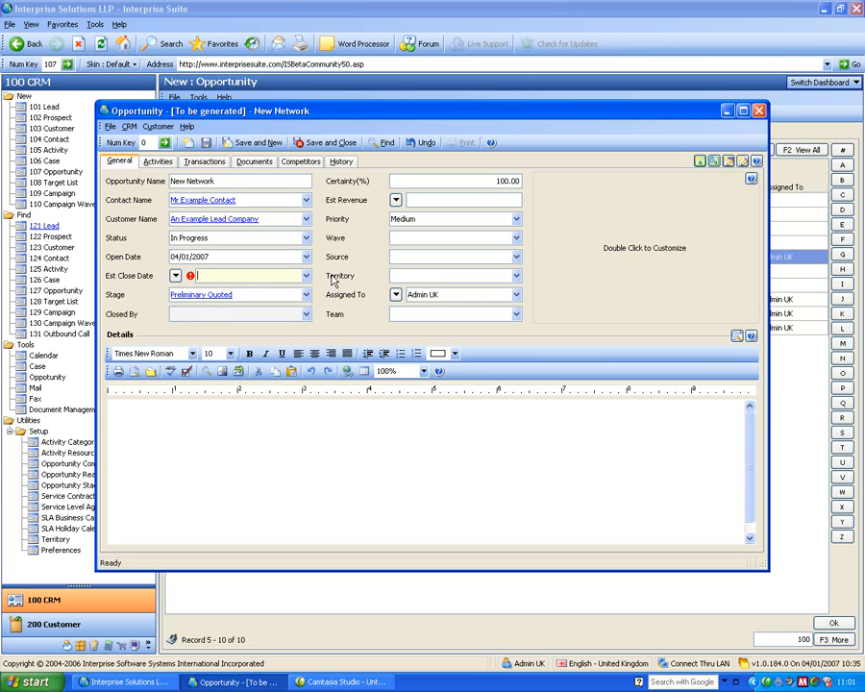
mouse_move(192, 277)
click(305, 275)
click(231, 367)
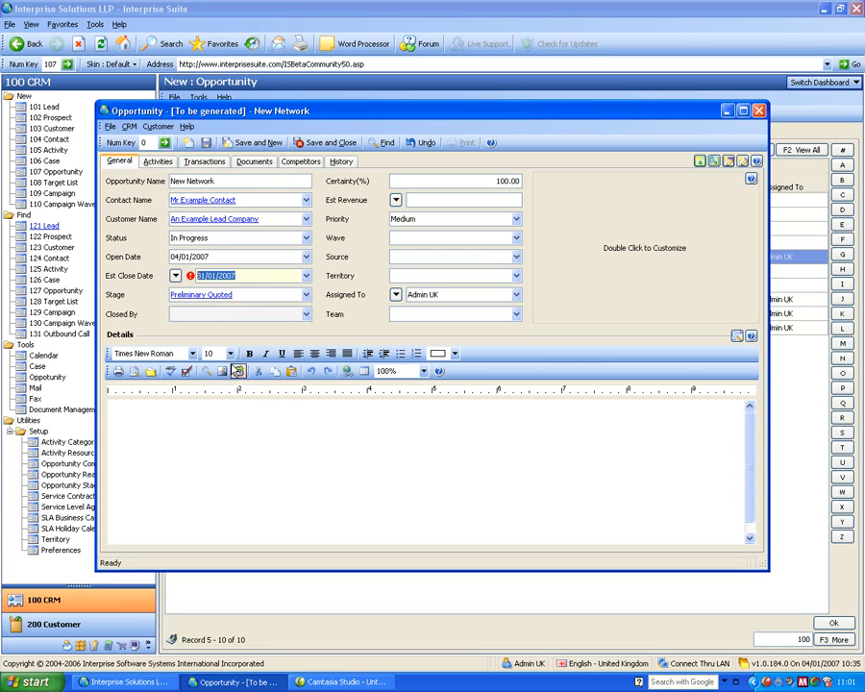
Look through the available opportunity stages and sources, closing both lists without changing the selection.
click(265, 300)
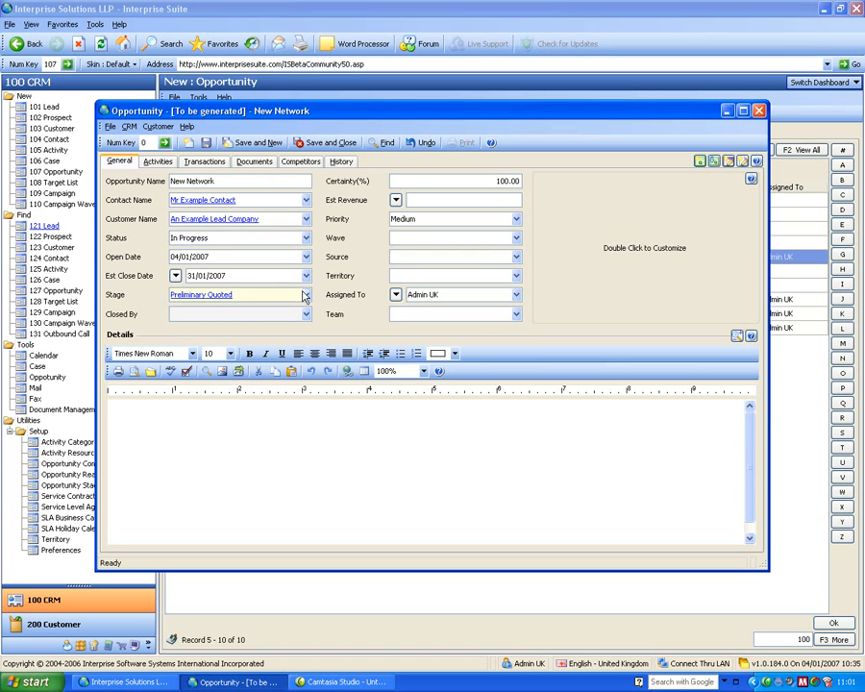
click(305, 295)
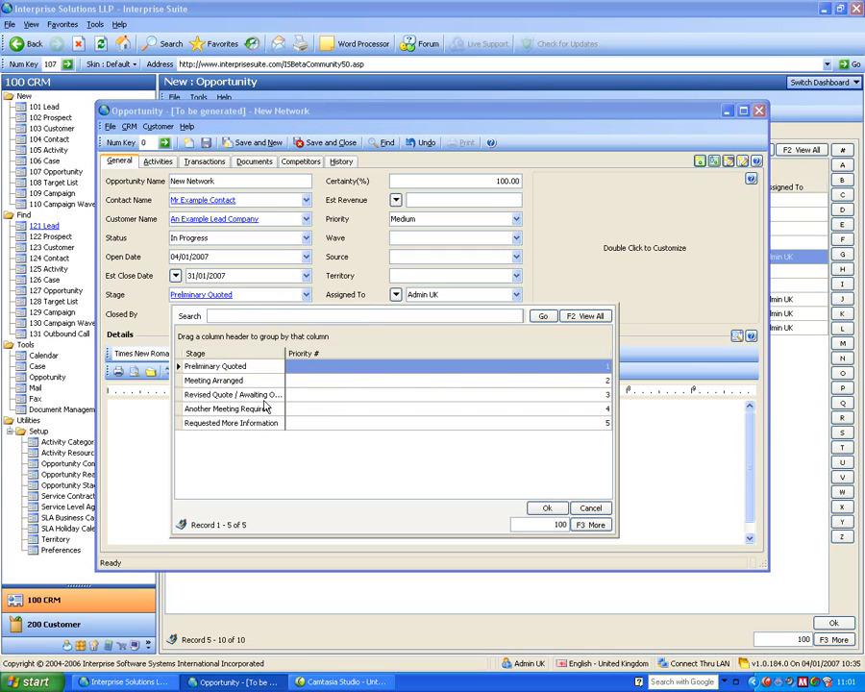
click(340, 261)
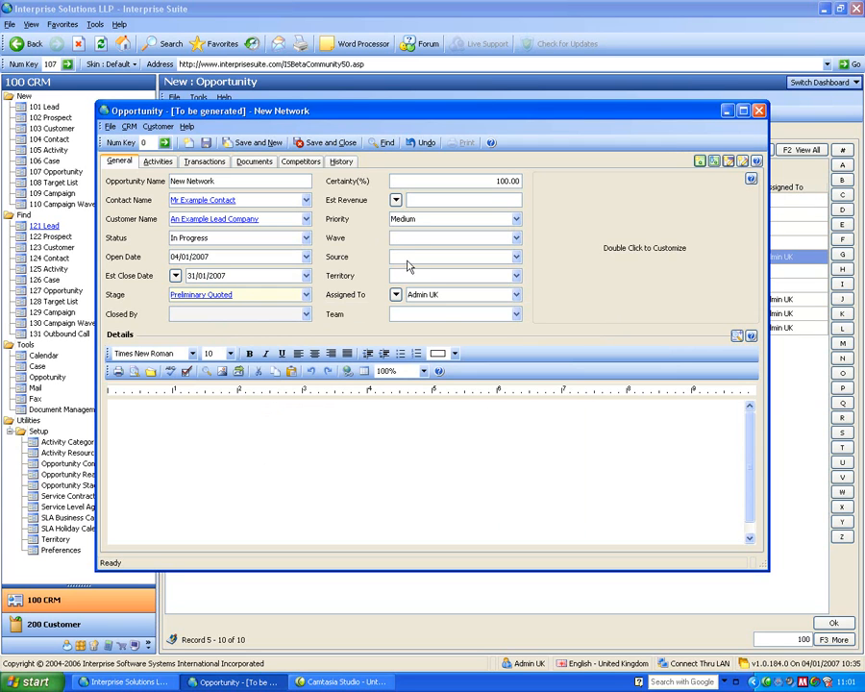
click(516, 257)
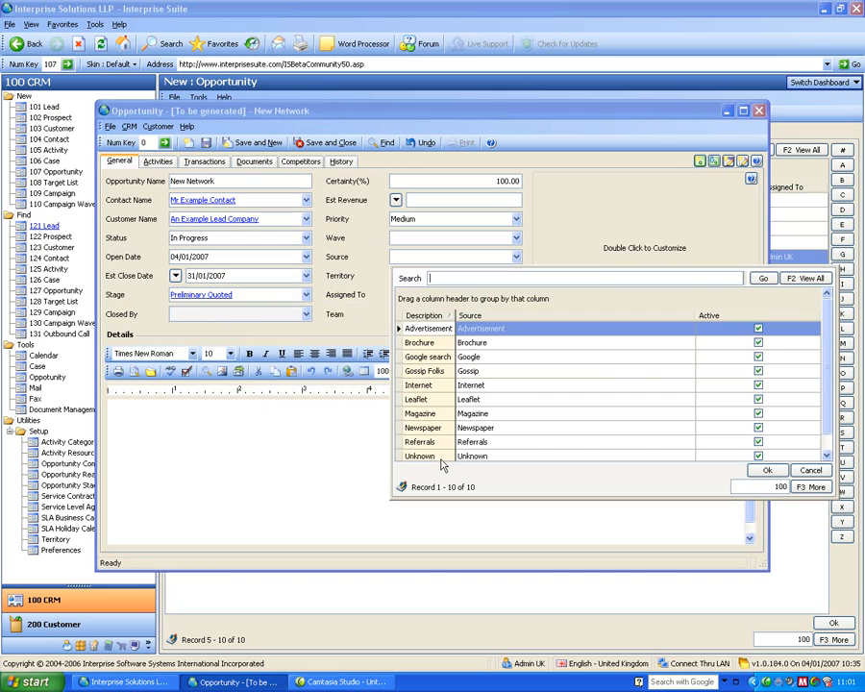
click(807, 472)
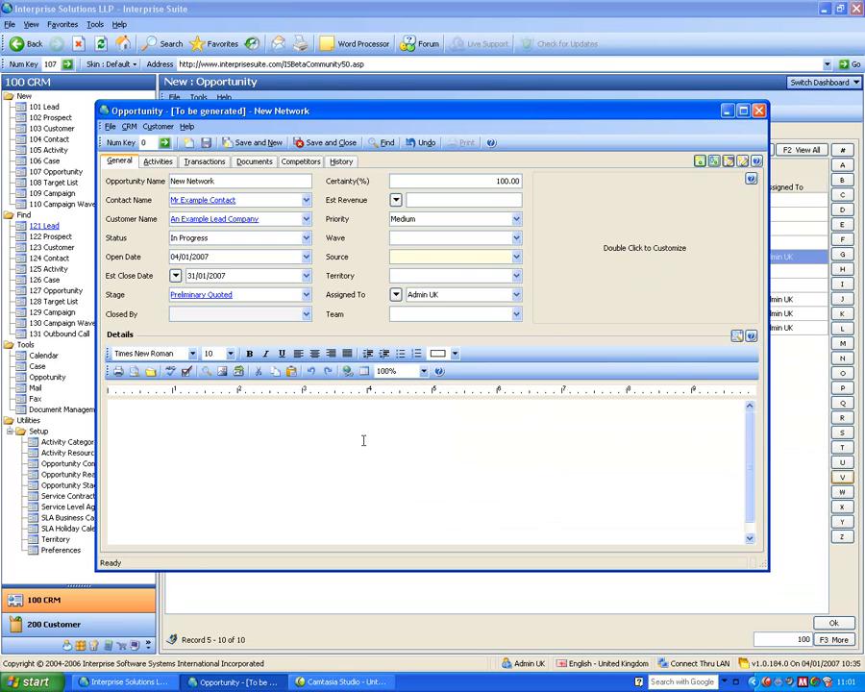
Save the New Network opportunity and view its attached documents and its quote transactions.
click(206, 143)
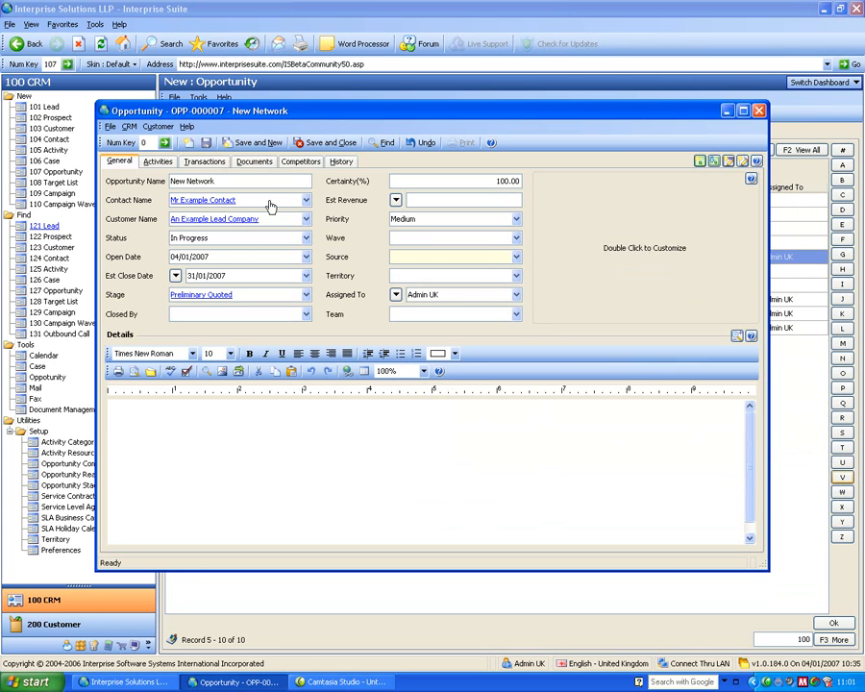
click(252, 163)
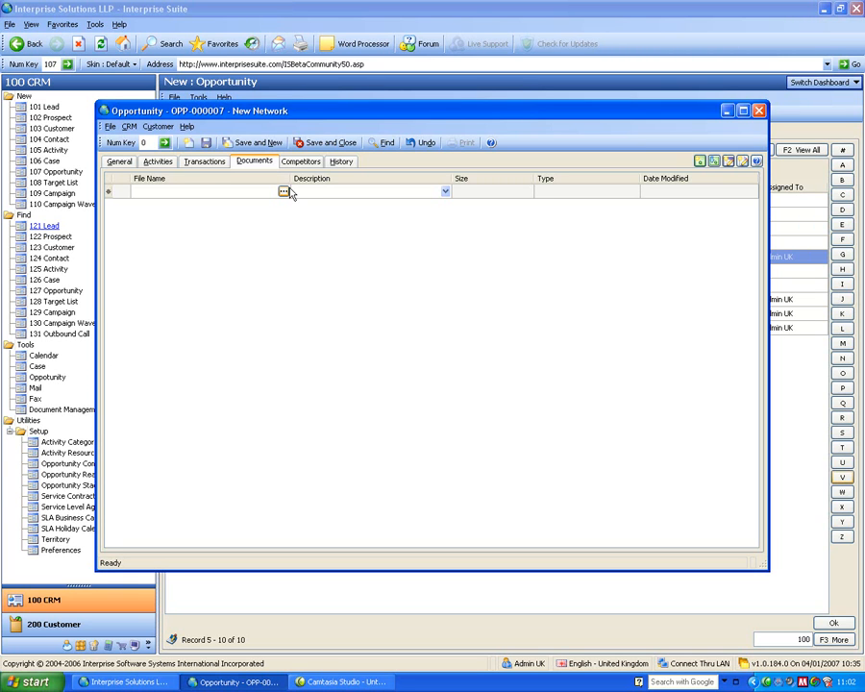
click(206, 164)
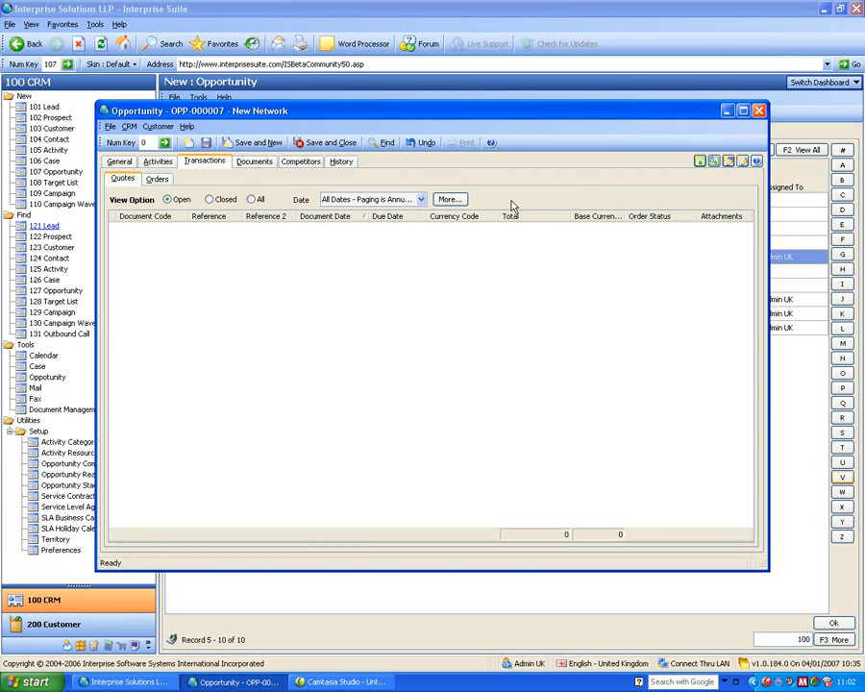
Create a new sales quote from the opportunity, enlarge its window, and enter hufer as the Customer PO.
click(700, 161)
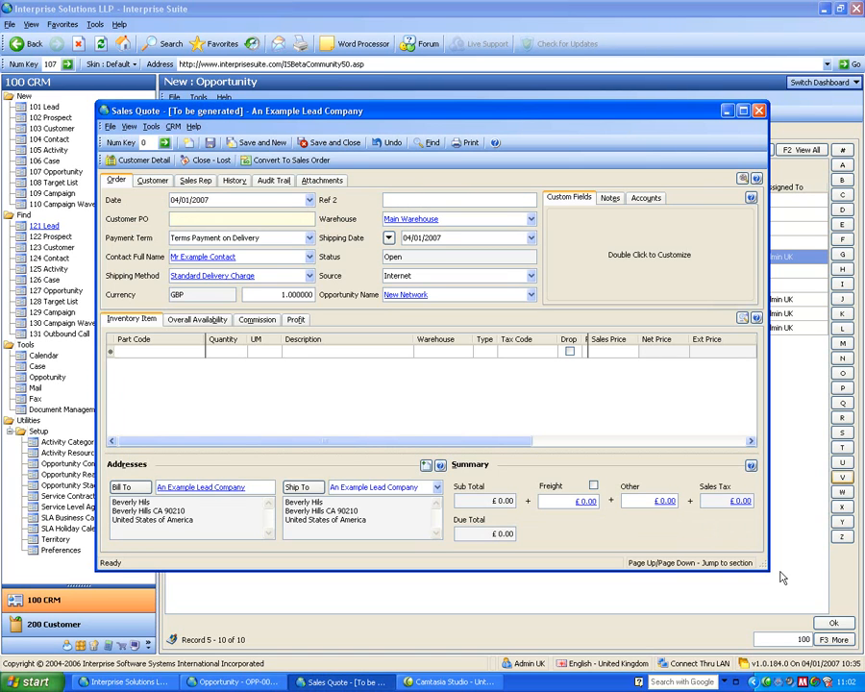
drag(767, 570, 850, 624)
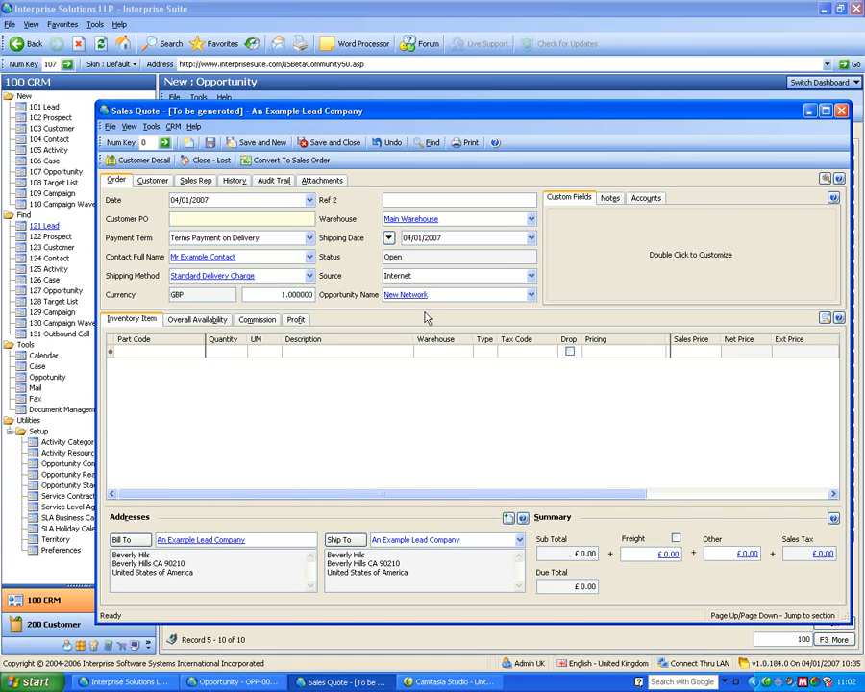
text(hufer)
click(191, 238)
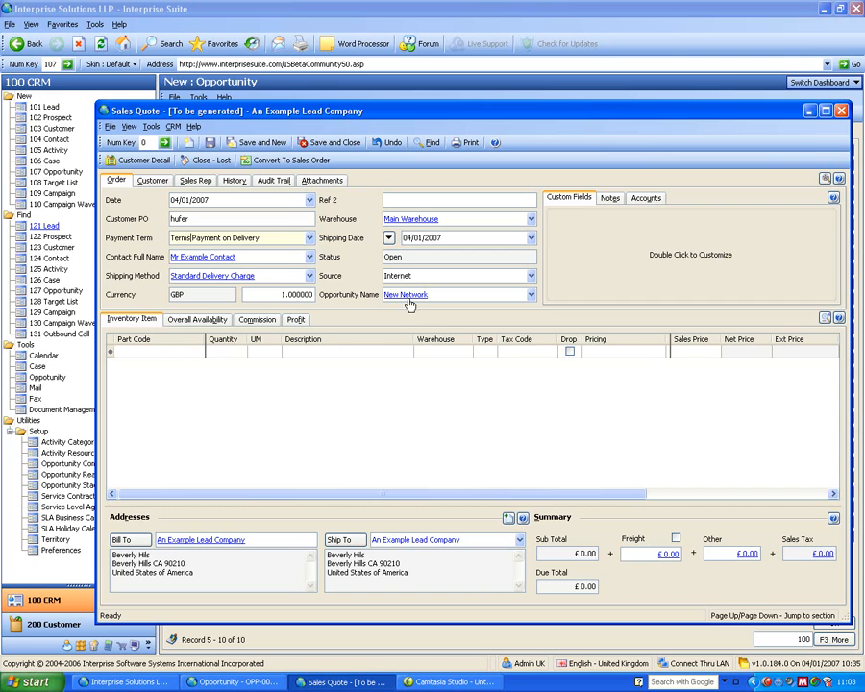
Add the 1 GB Kingston Memory and 2.6 Intel Duo Processor items to the quote.
click(207, 351)
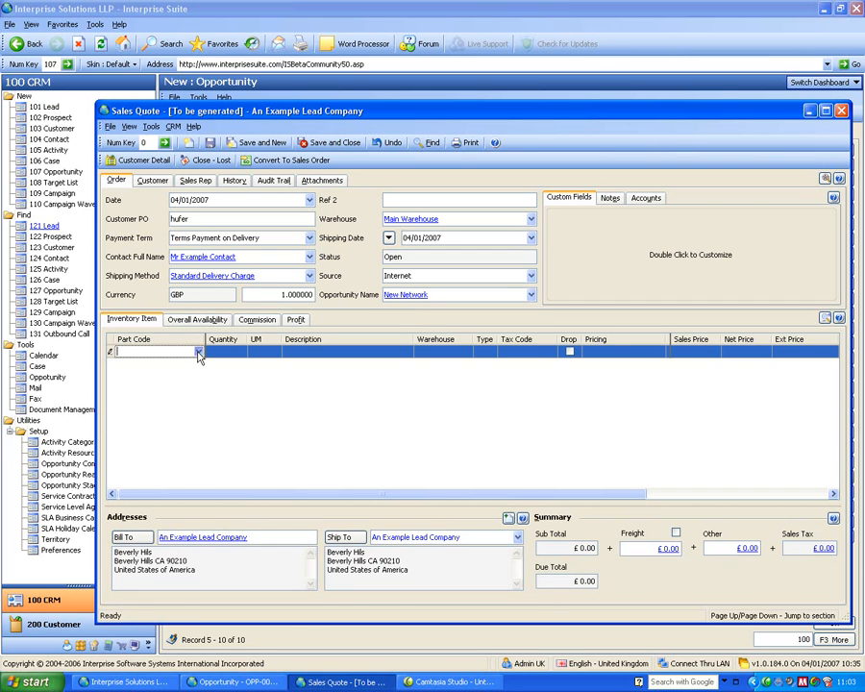
click(138, 398)
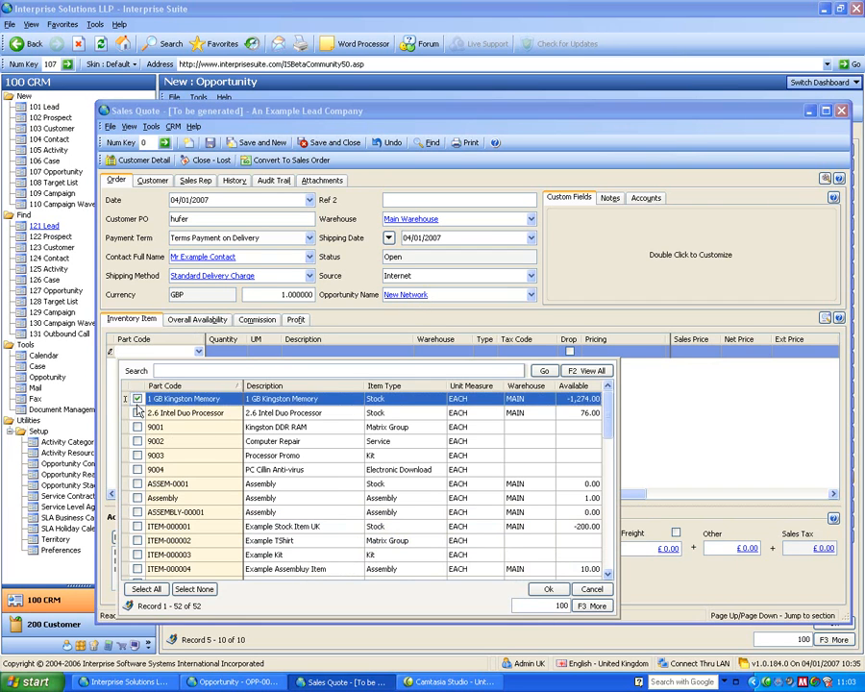
click(138, 412)
click(549, 589)
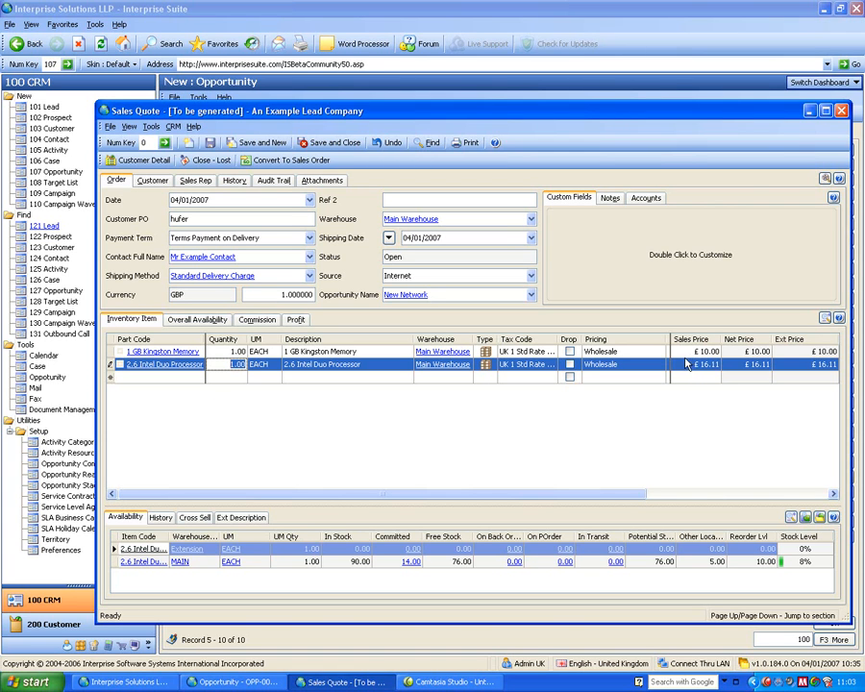
click(317, 367)
Search the part codes for "kit" on the next quote line and pick only KIT-TP001, KIT Computer Example.
click(198, 378)
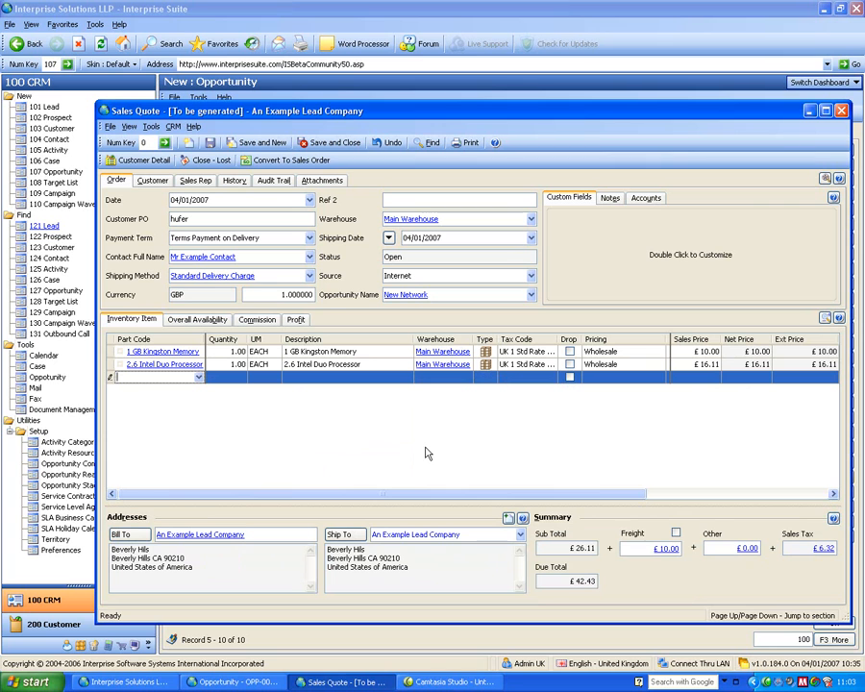
text(kit)
key(Return)
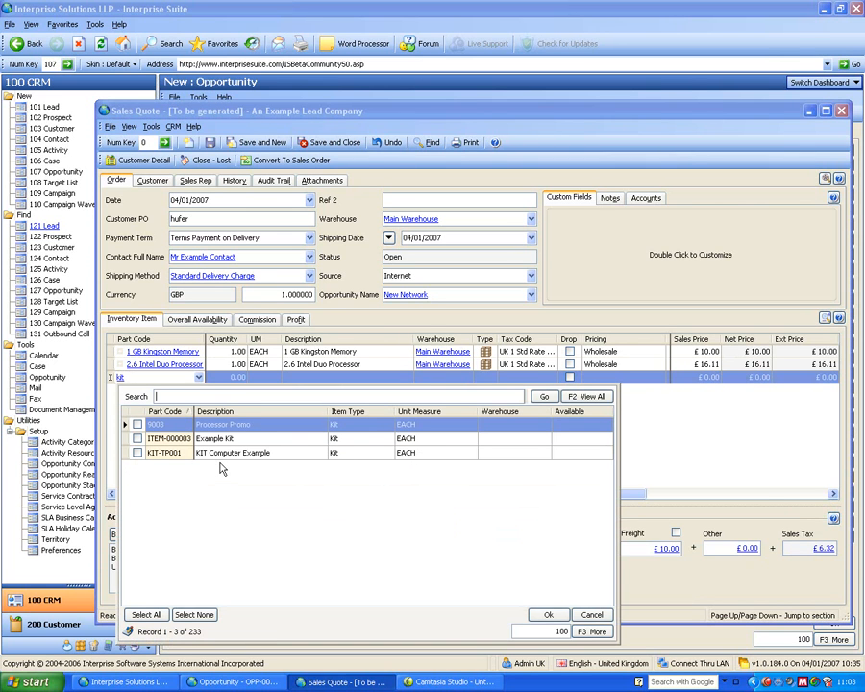
click(136, 440)
click(137, 452)
click(137, 440)
click(548, 614)
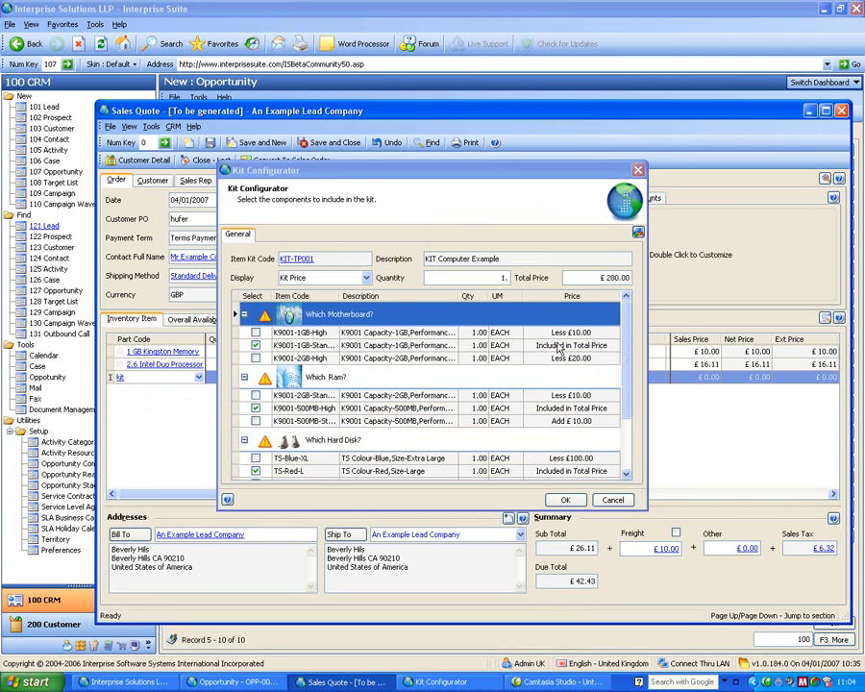
Choose the K9001-1GB-High motherboard in the kit, accept the configuration, and check the components under the added kit line.
click(256, 333)
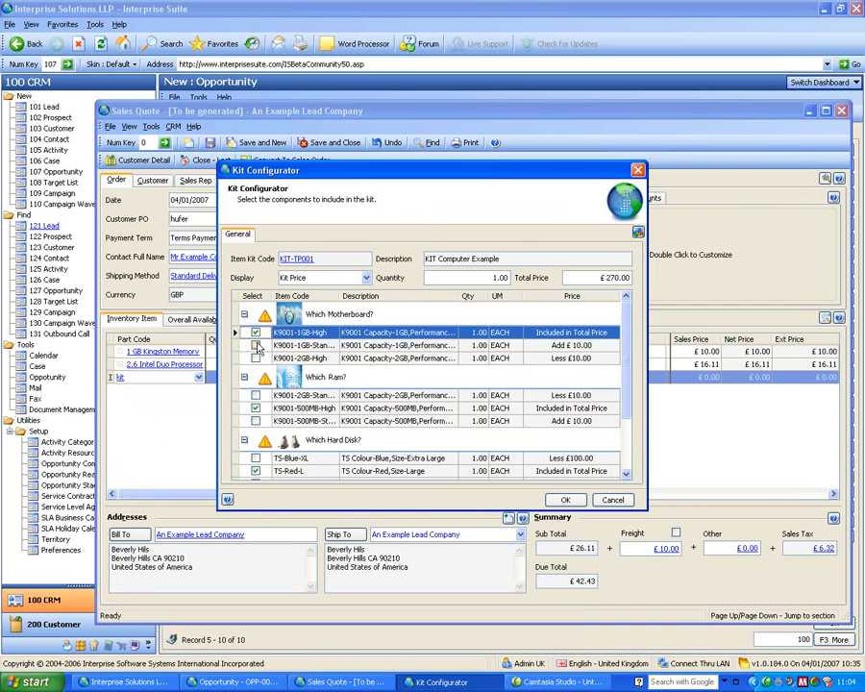
click(565, 500)
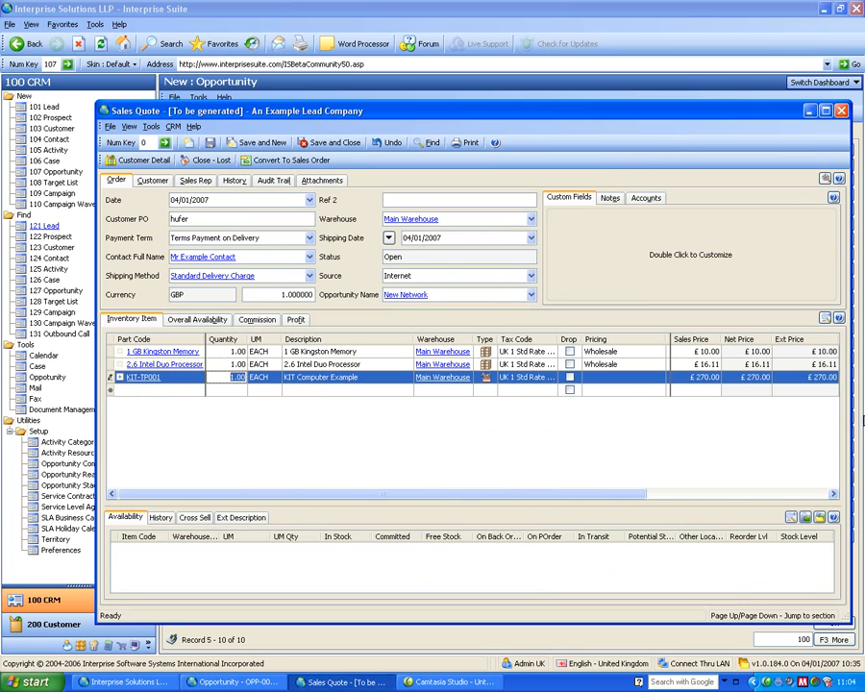
click(112, 377)
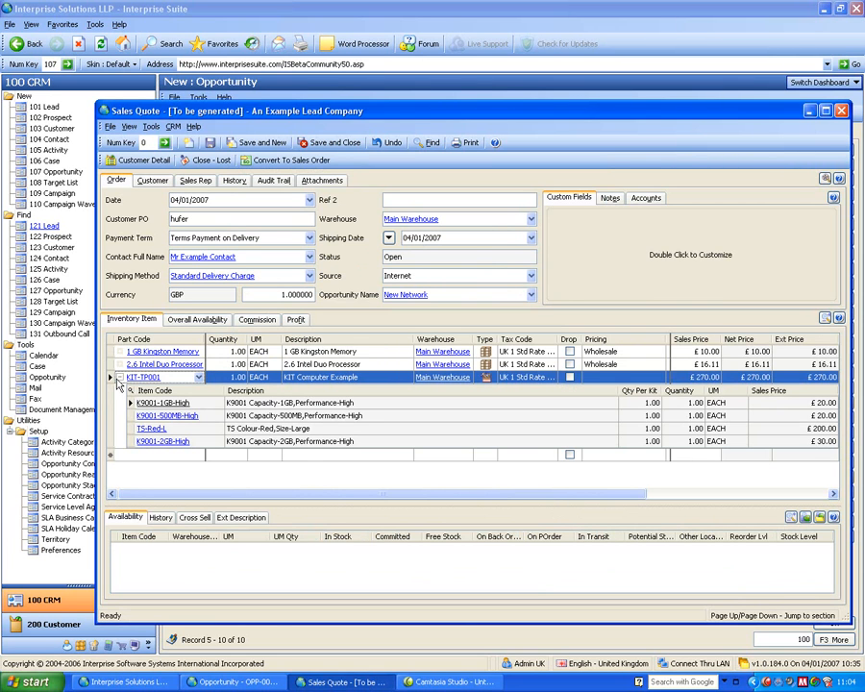
click(113, 378)
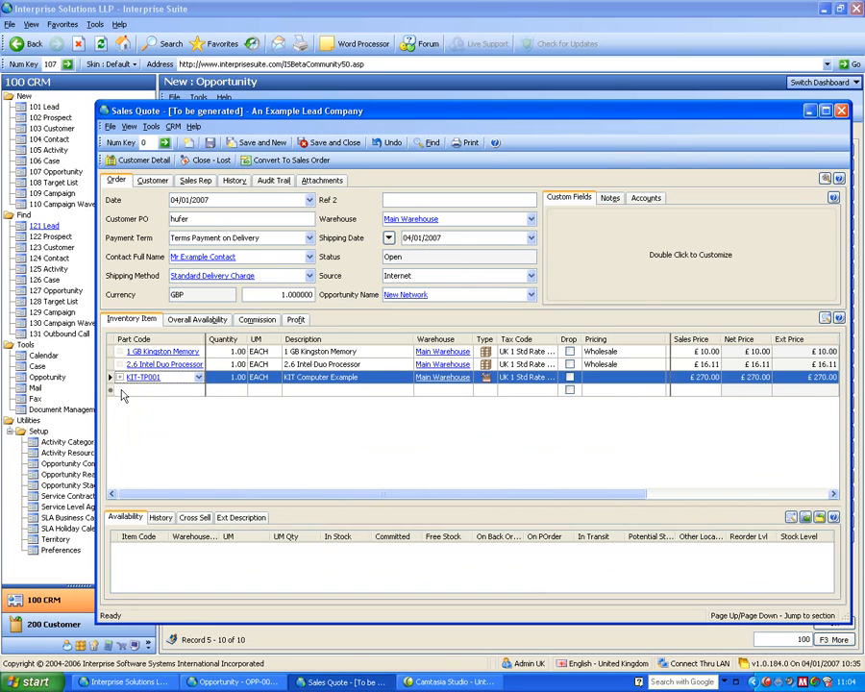
Search the part codes for "mat" on the next quote line and pick the TSHIRT matrix group.
click(112, 390)
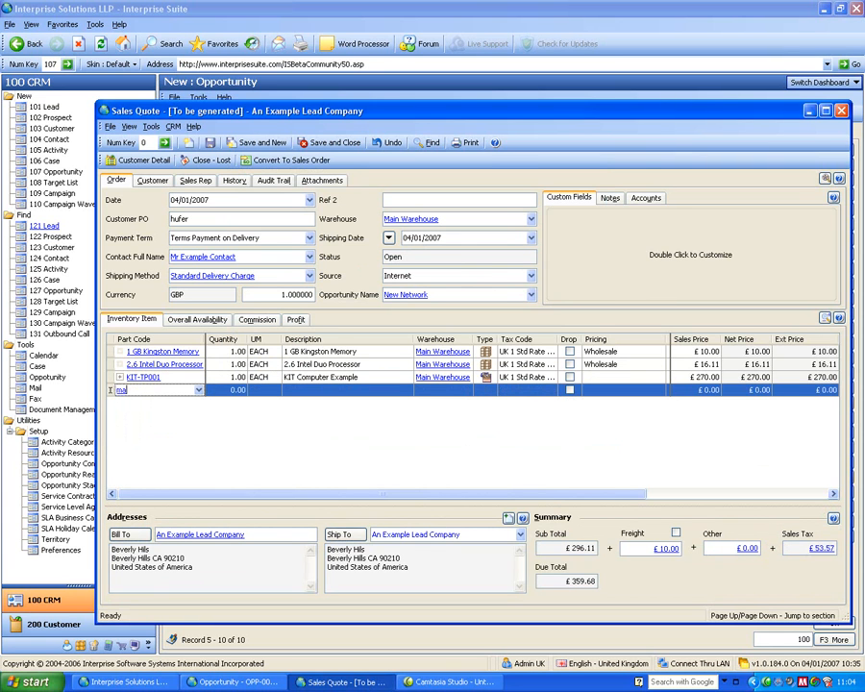
key(Return)
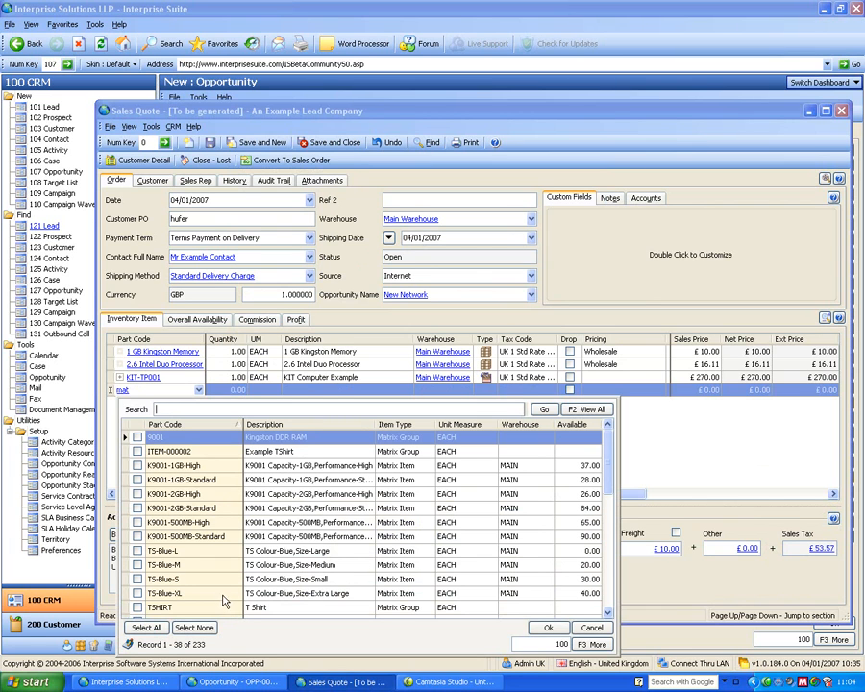
click(138, 607)
click(137, 607)
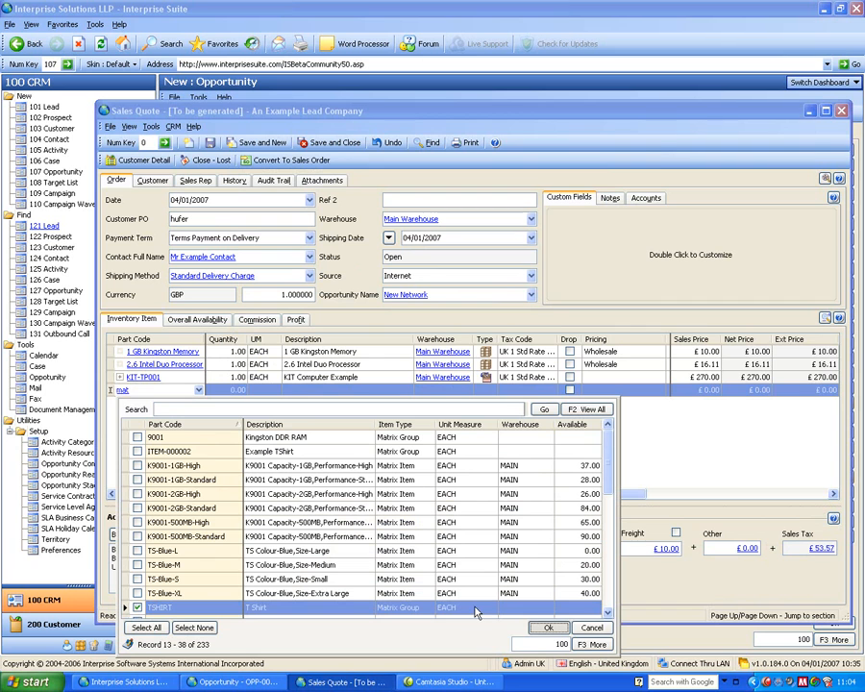
key(Return)
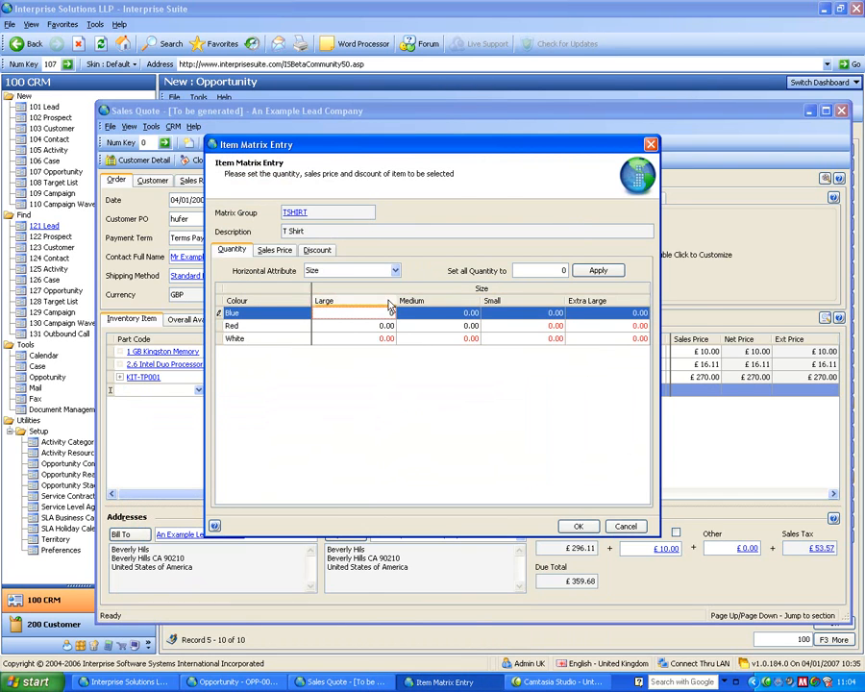
Set all colour and size quantities in the T Shirt matrix to 1 and add the items to the quote.
click(459, 328)
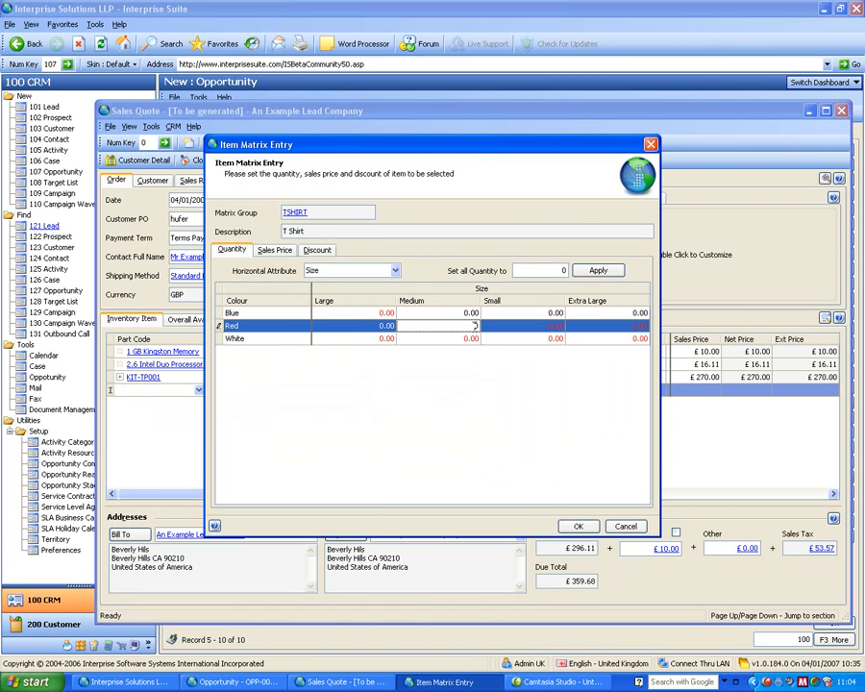
click(519, 341)
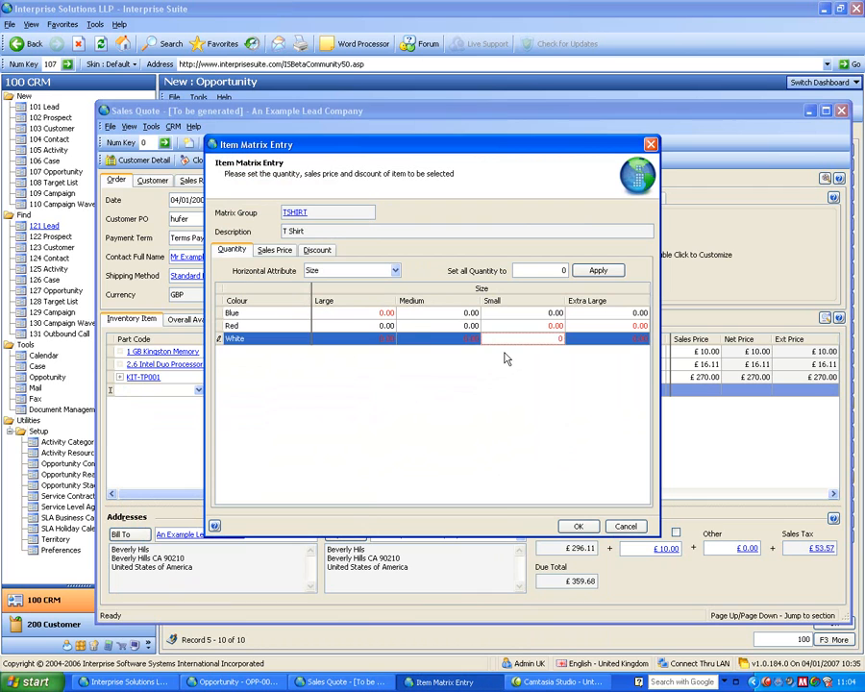
click(472, 314)
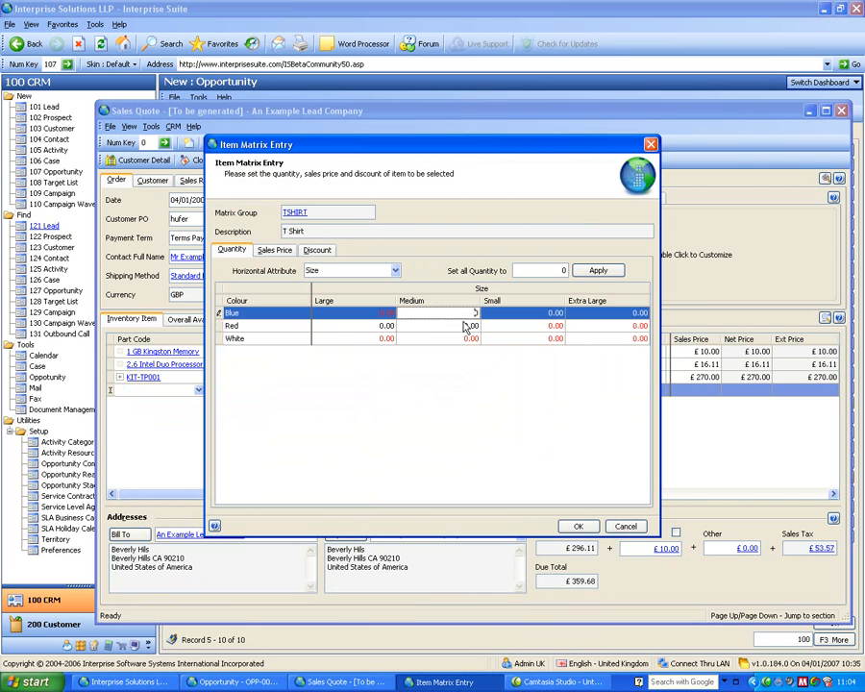
click(563, 271)
text(1)
click(583, 270)
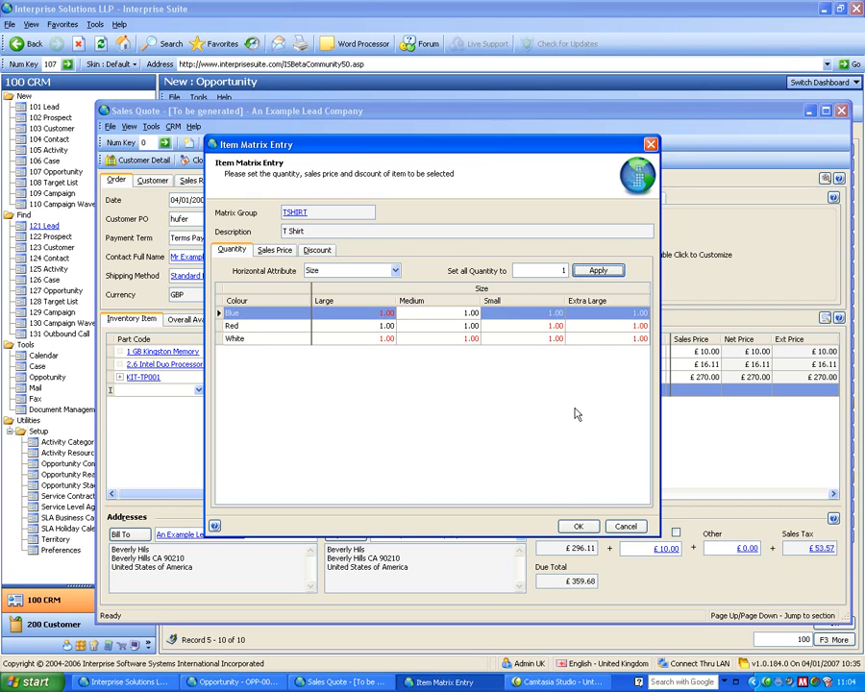
click(586, 527)
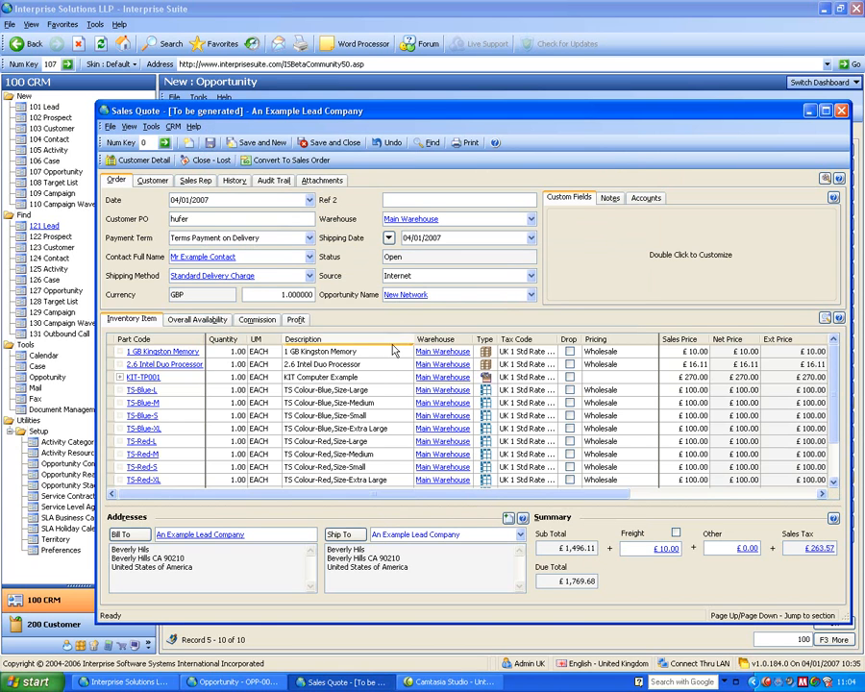
Review the profit and margin of the quote lines, and save and close the quote.
click(295, 319)
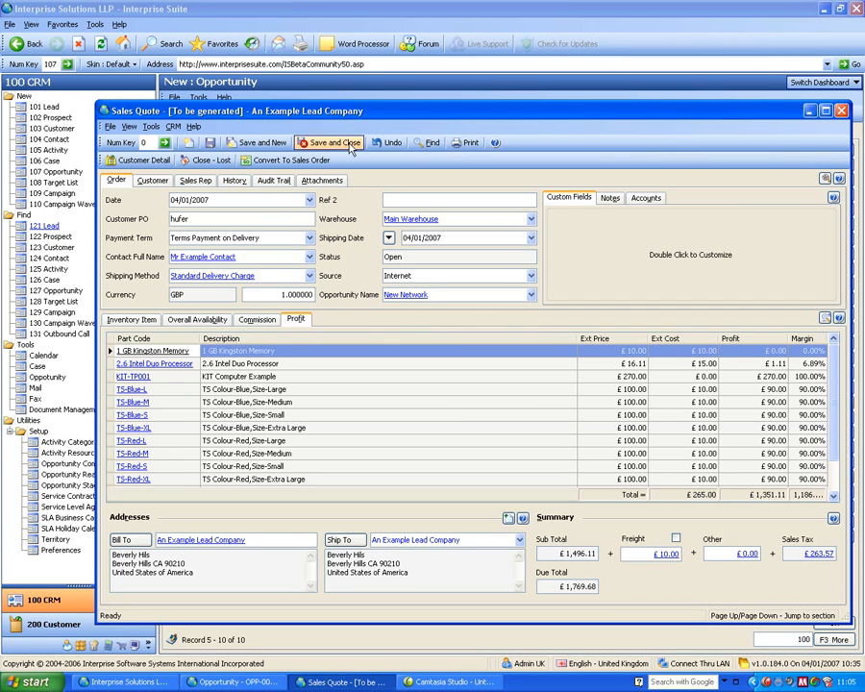
click(331, 144)
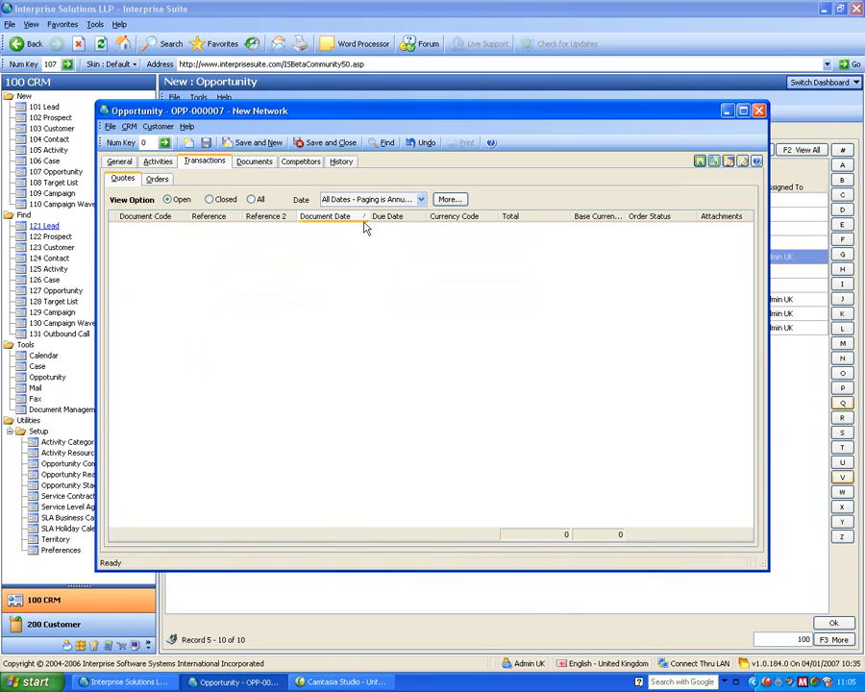
Enter an estimated revenue of 1000 in the opportunity's general details and switch its revenue type to Quote Revenue (Sales).
click(121, 164)
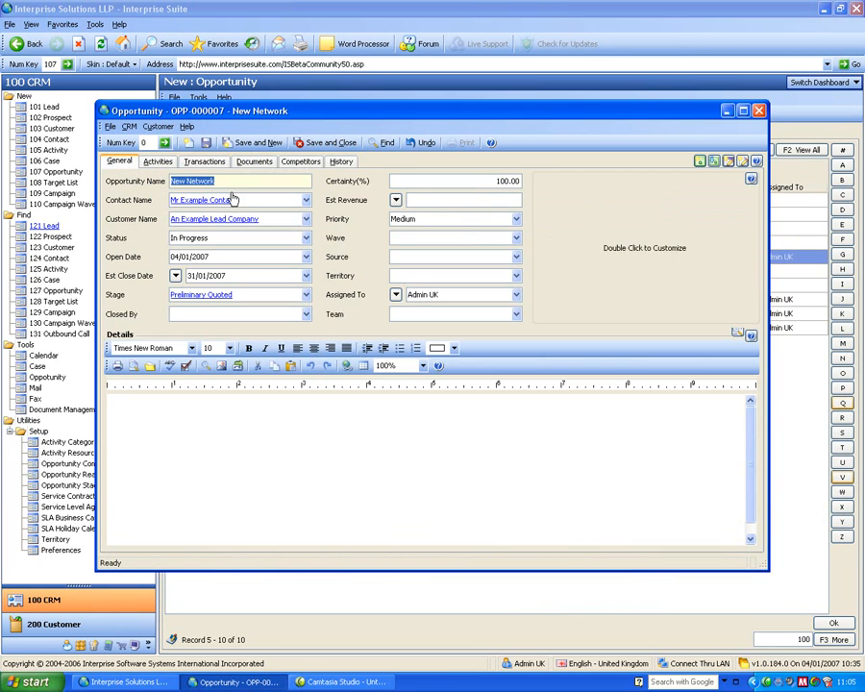
click(395, 201)
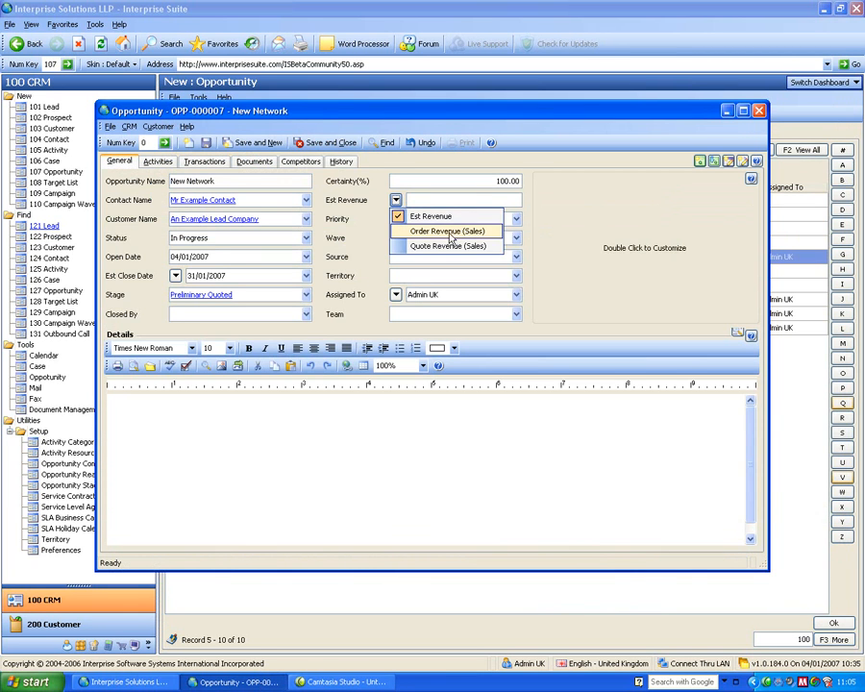
click(420, 200)
text(1000)
key(Tab)
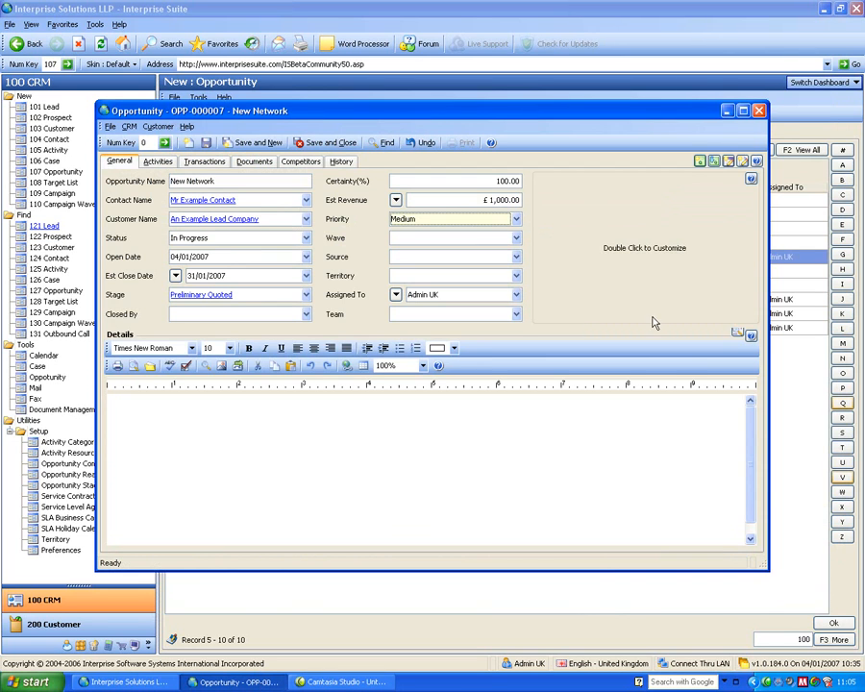
click(395, 200)
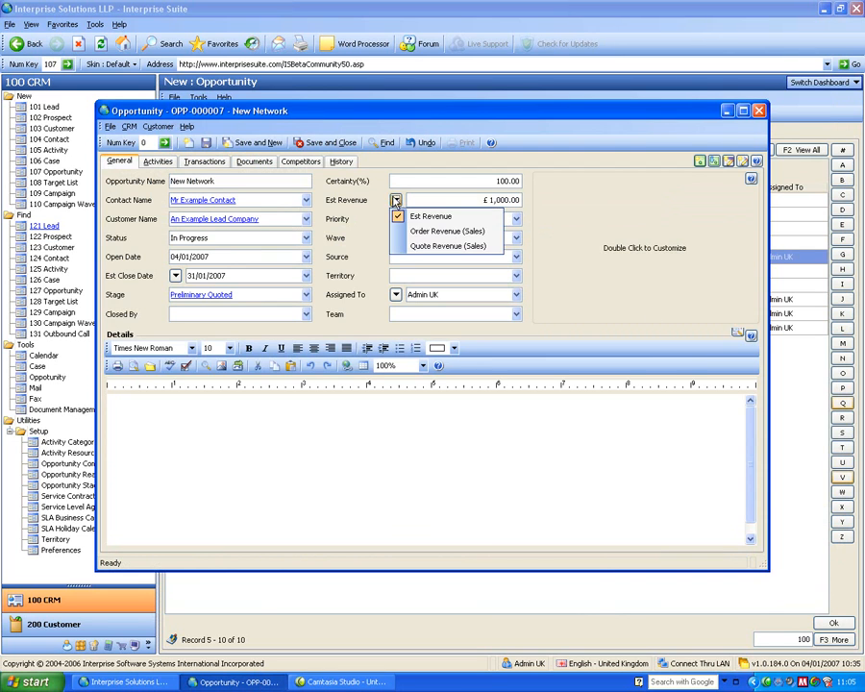
click(403, 247)
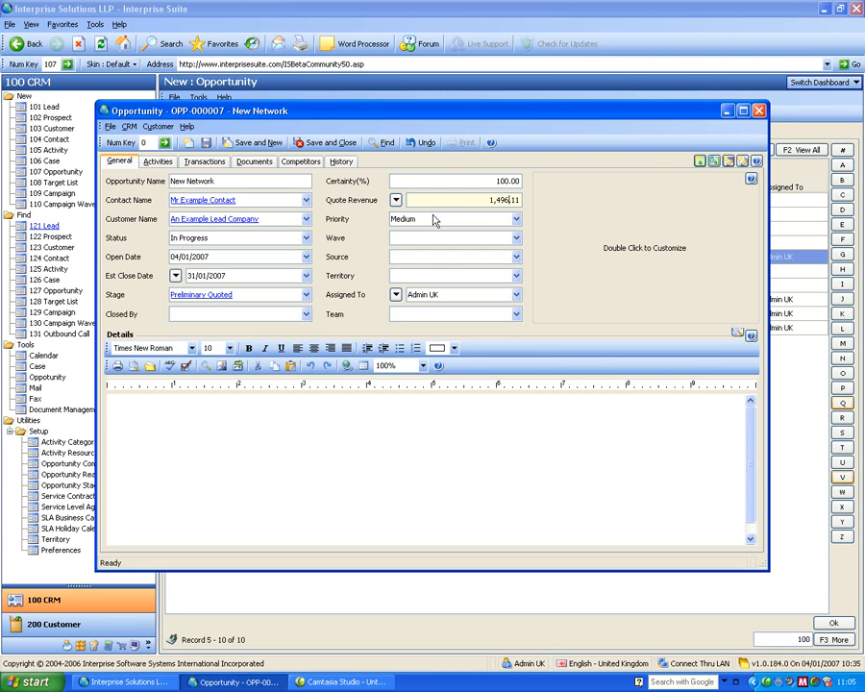
Check the opportunity gross revenue setting in the CRM preferences, accept it, and save and close the opportunity.
drag(258, 113, 315, 92)
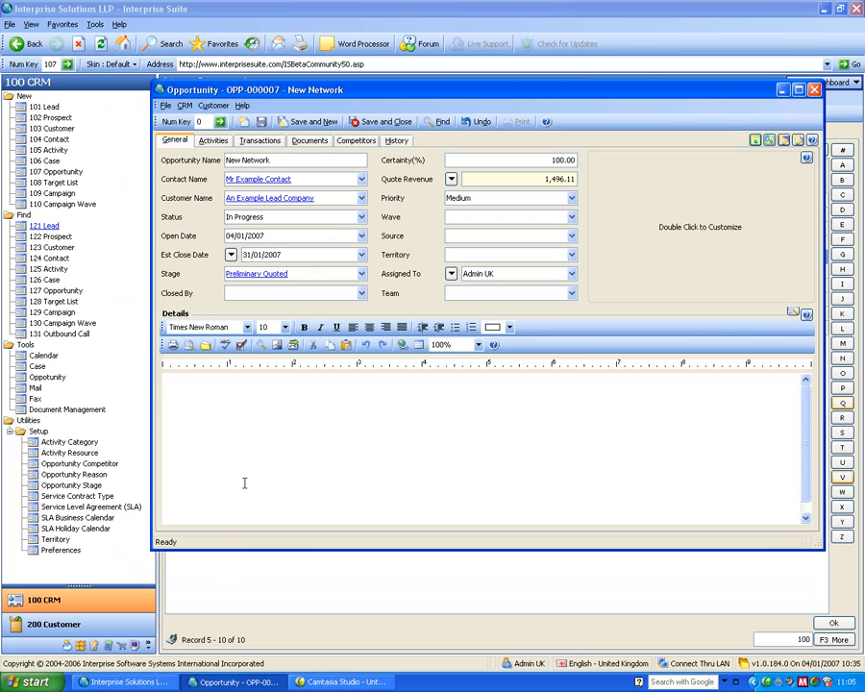
click(61, 551)
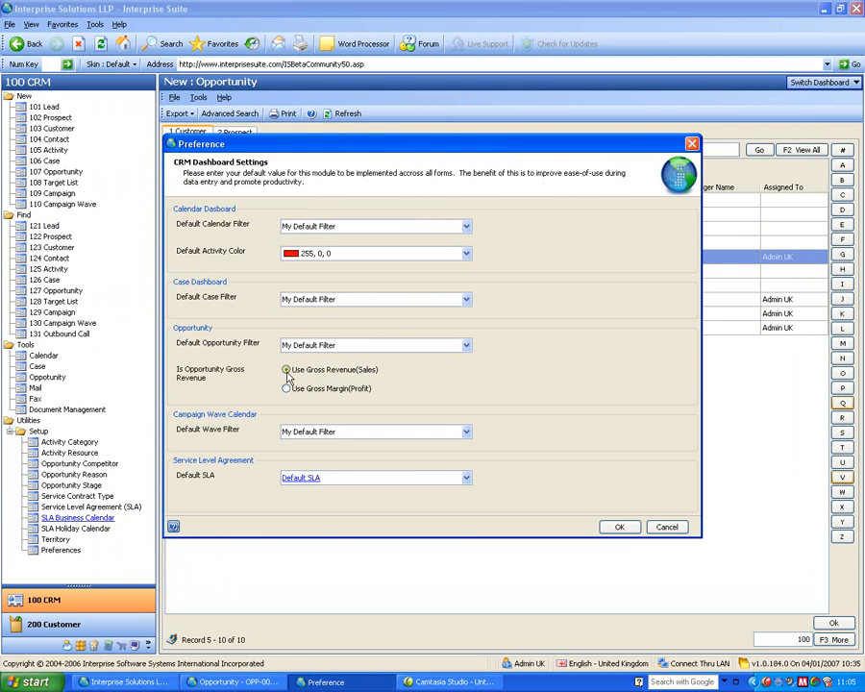
click(619, 527)
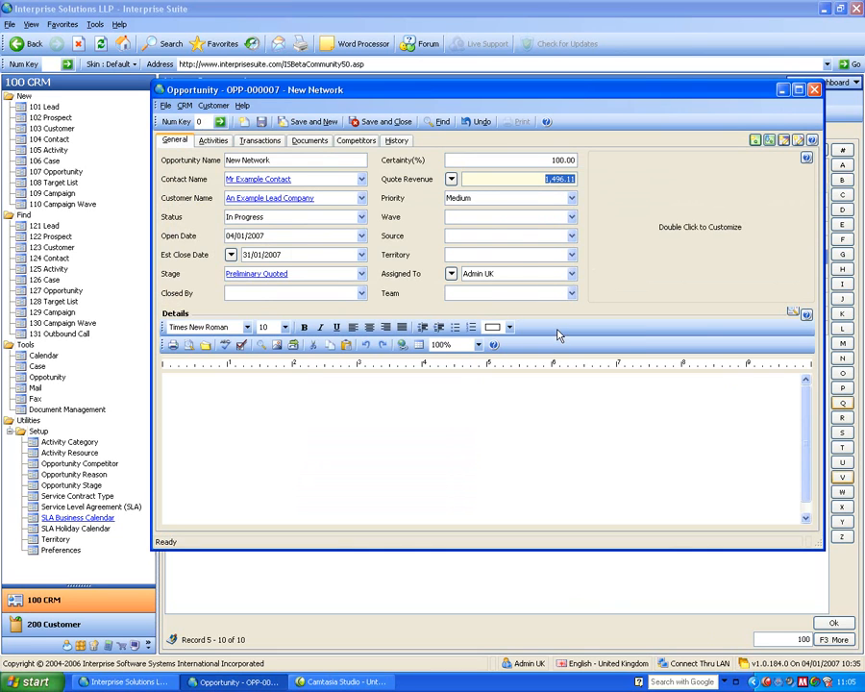
click(384, 123)
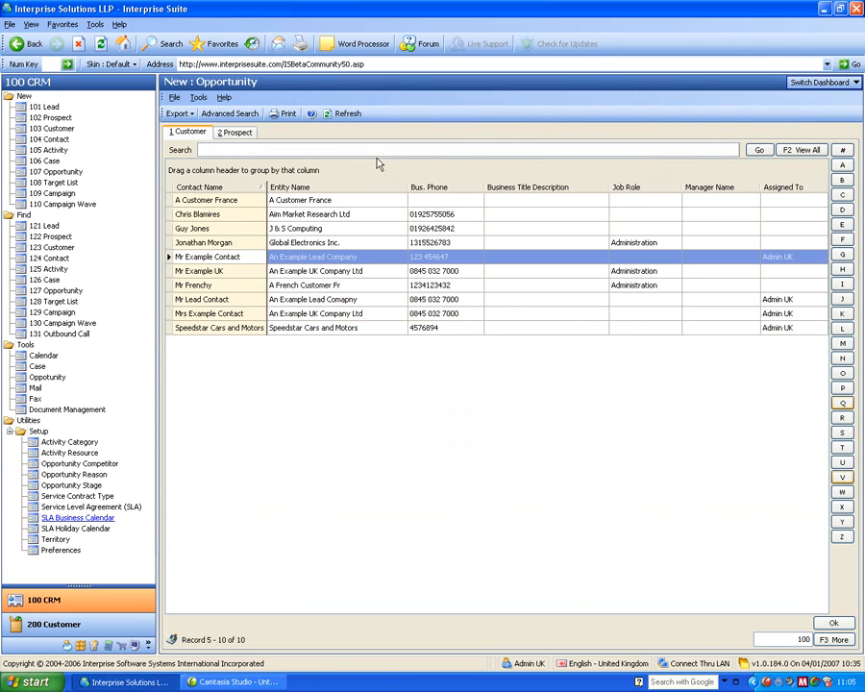
Show the Opportunities dashboard, refresh it, and check the estimated revenue of the new An Example Lead Company opportunity.
click(821, 82)
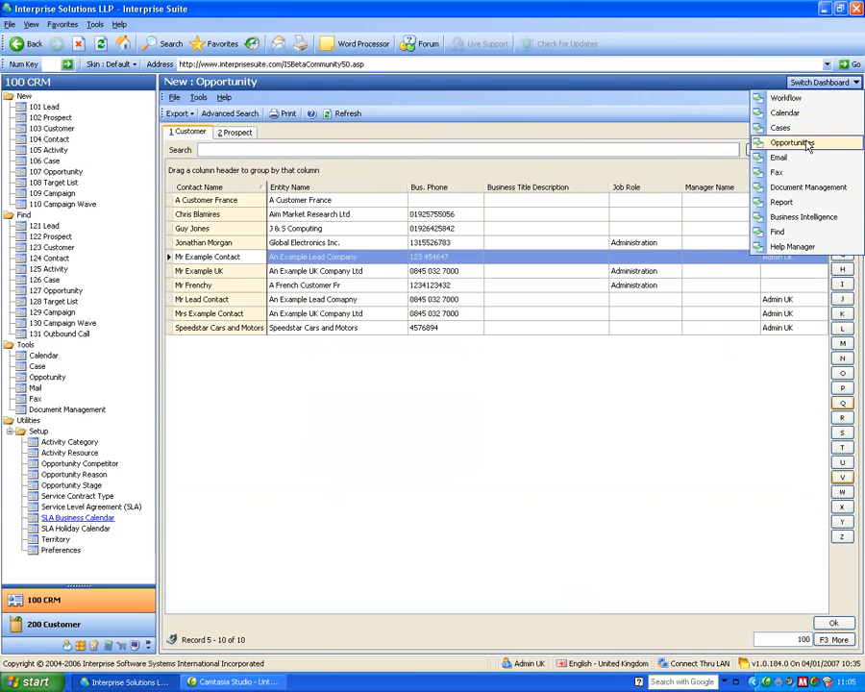
click(797, 142)
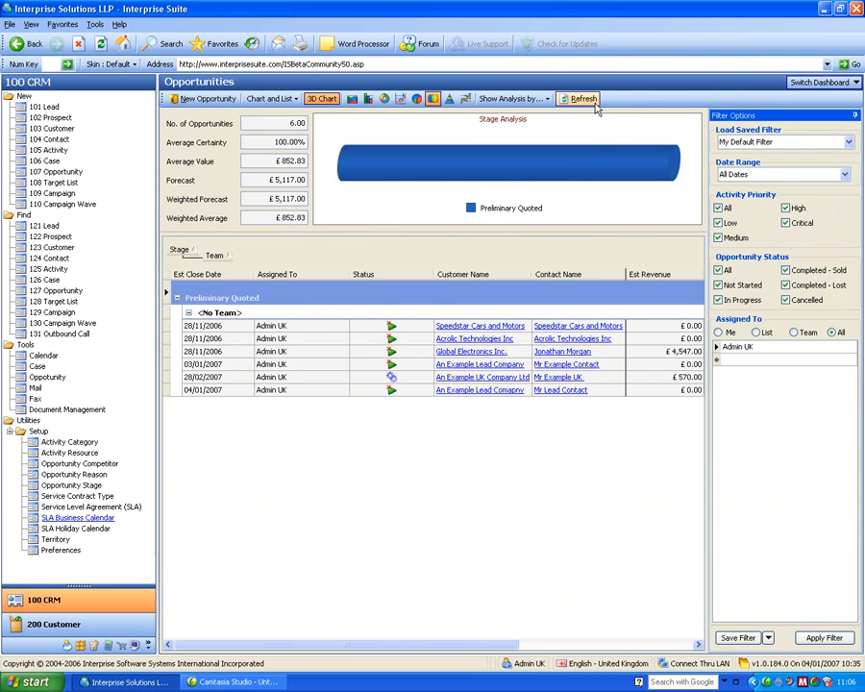
click(583, 98)
click(636, 403)
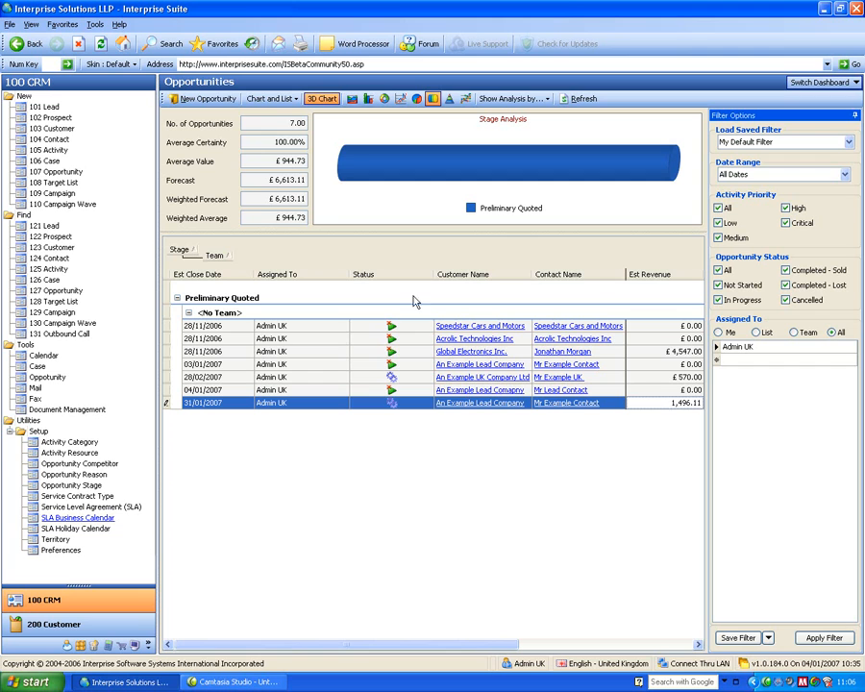
Open the Outbox in the Email dashboard and view the Invoice message with its PDF attachment.
click(816, 83)
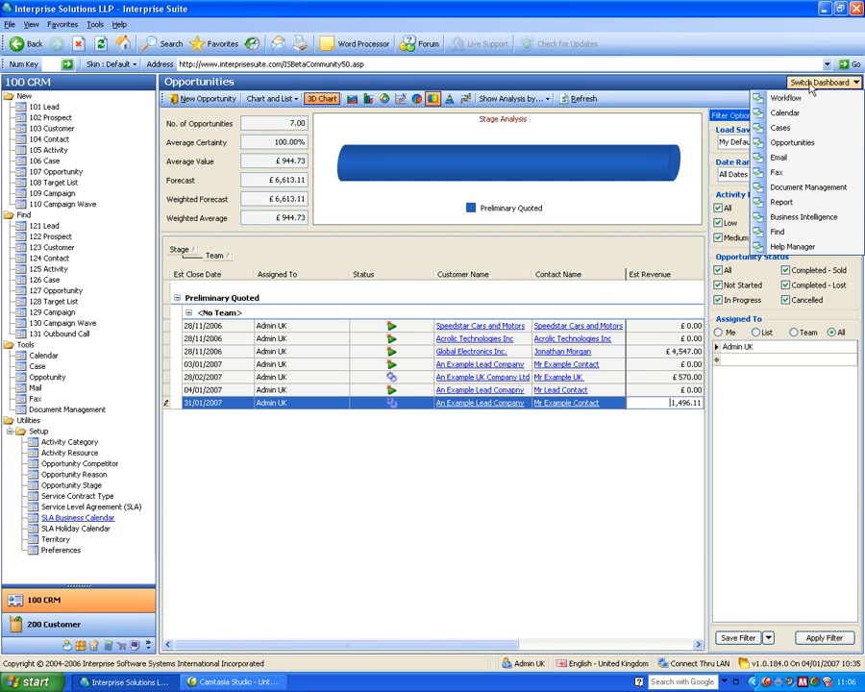
click(793, 166)
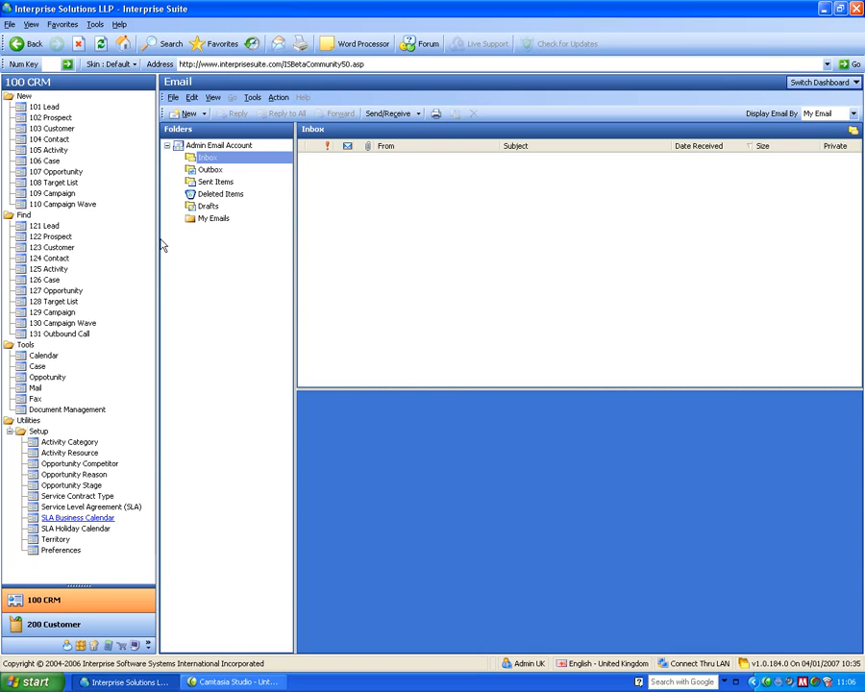
click(209, 171)
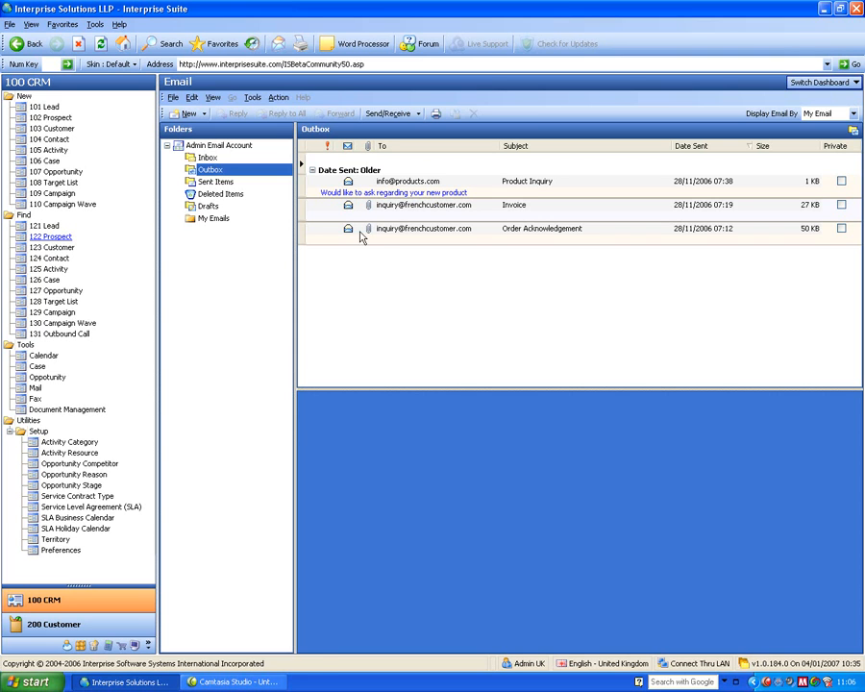
click(391, 208)
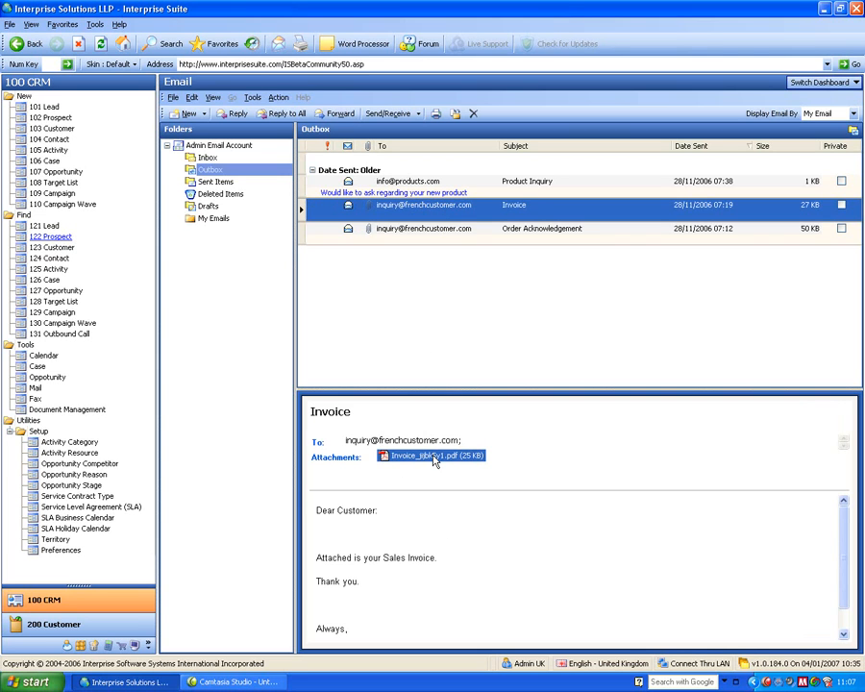
drag(435, 461, 438, 459)
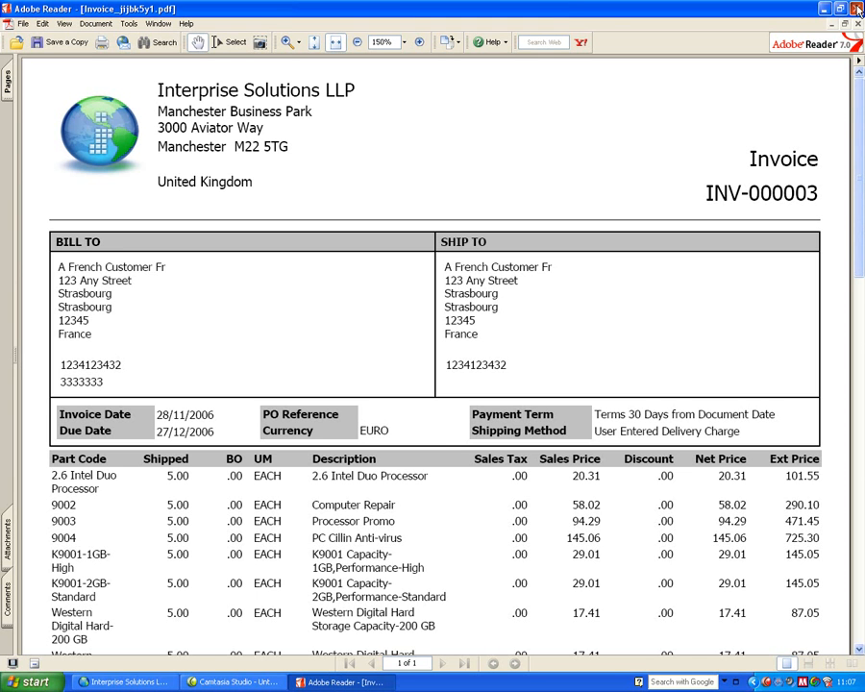
click(857, 8)
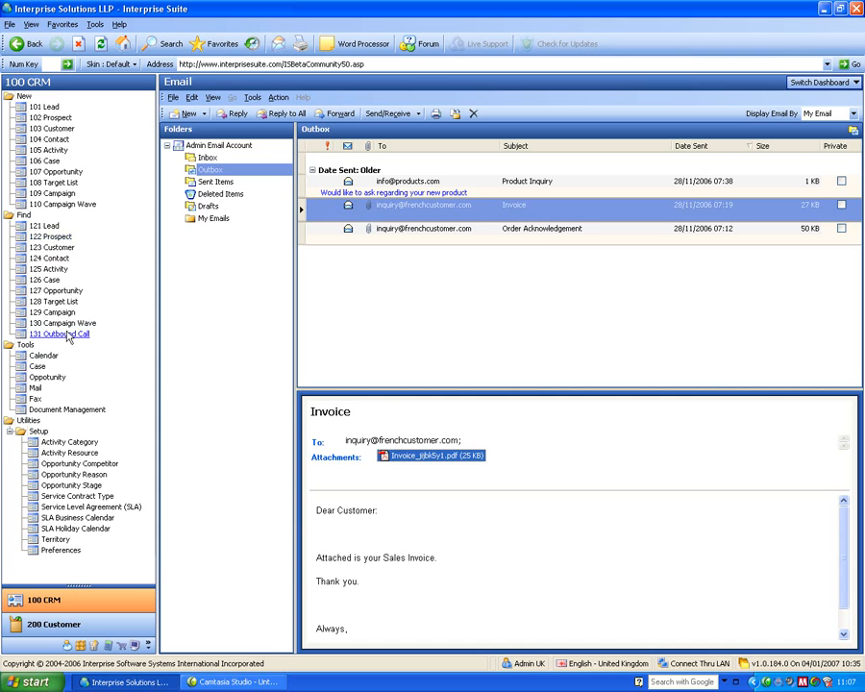
Open the An Example Lead Company customer record, check its email Outbox, and close the record.
click(56, 248)
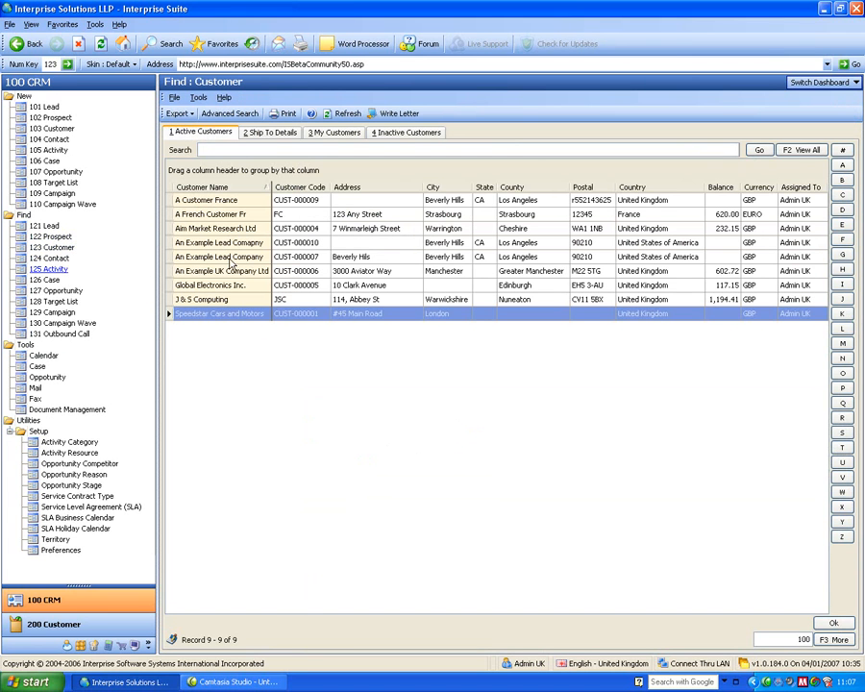
double_click(228, 259)
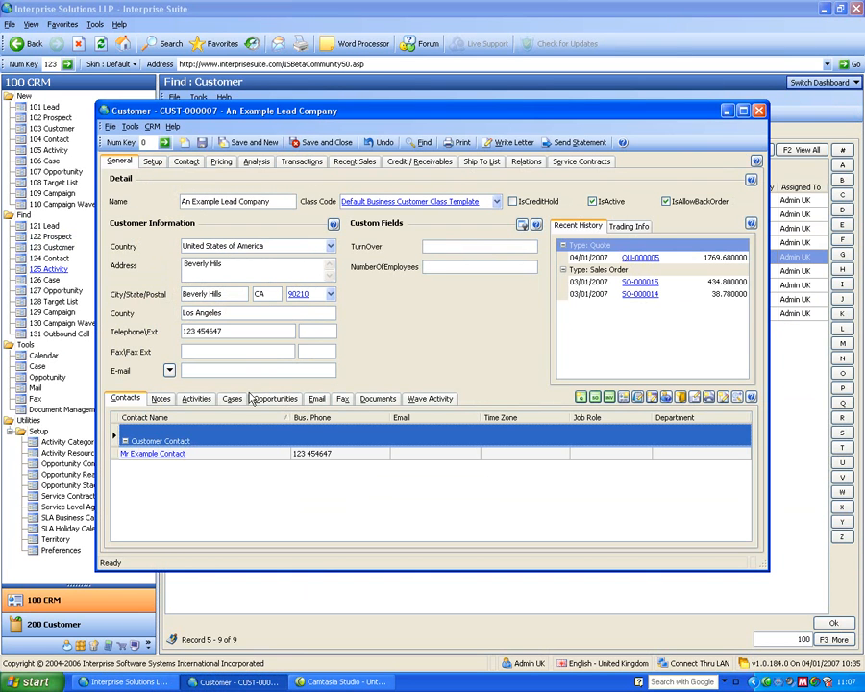
click(316, 398)
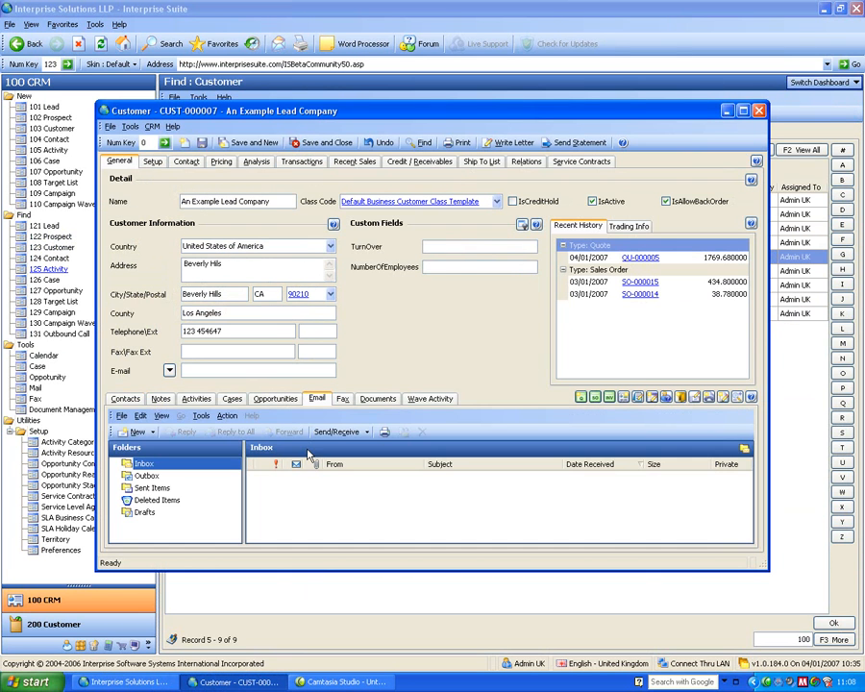
click(146, 476)
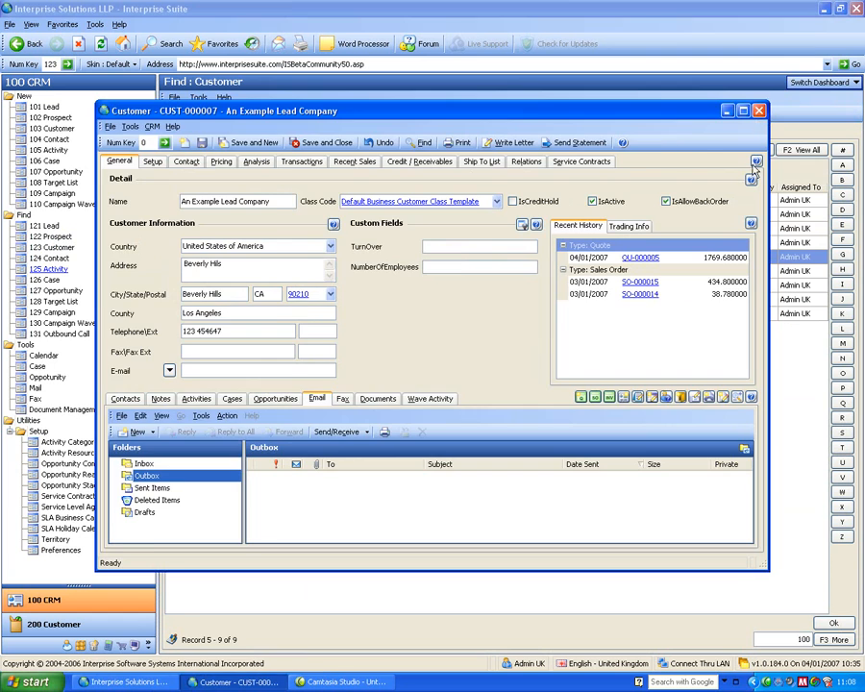
click(759, 111)
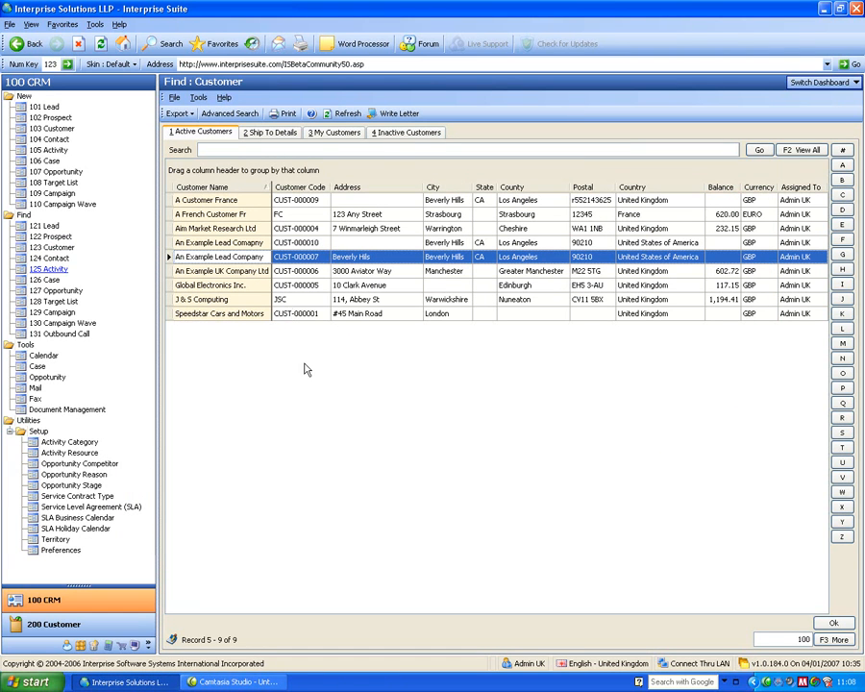
Compose a new message from the Email dashboard, addressed to the customer contacts of Acrolic Technologies Inc, Booking and Titan Electronic Systems.
click(805, 87)
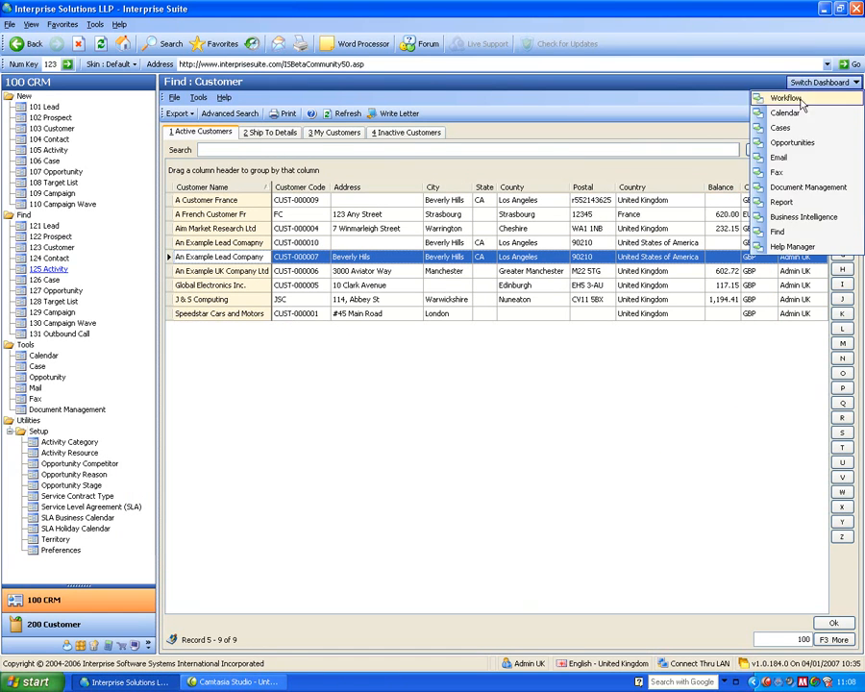
click(780, 160)
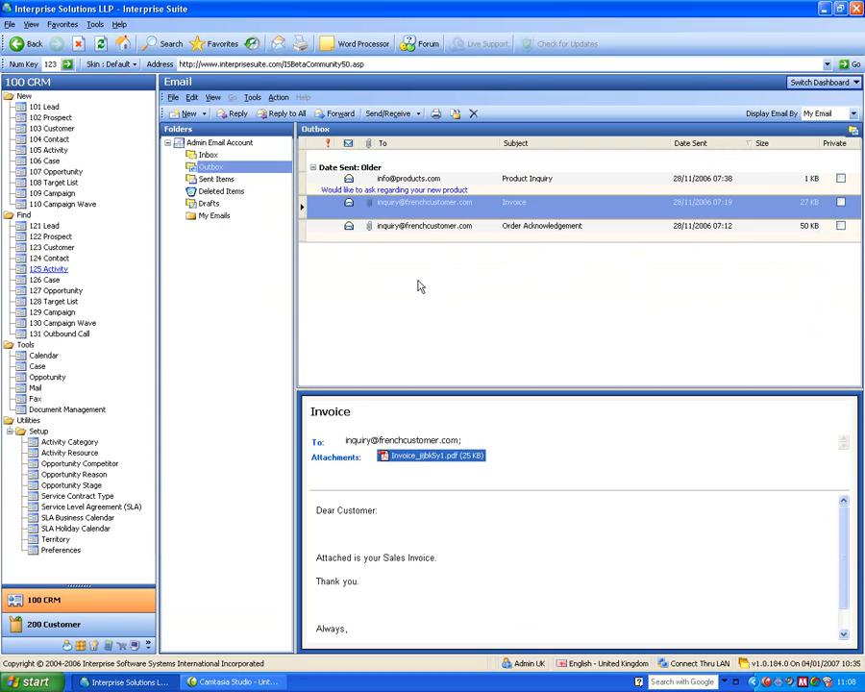
click(187, 114)
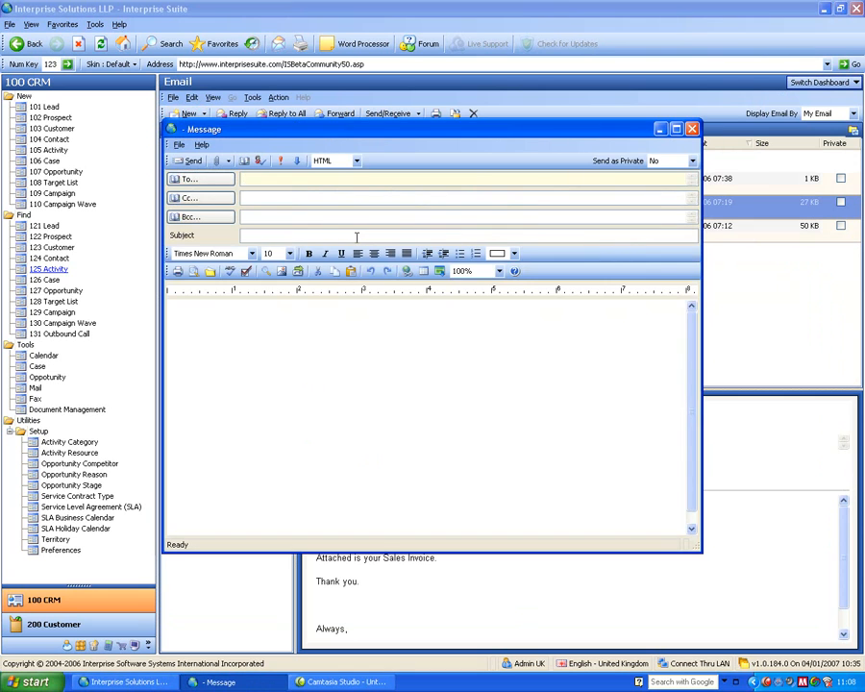
click(227, 181)
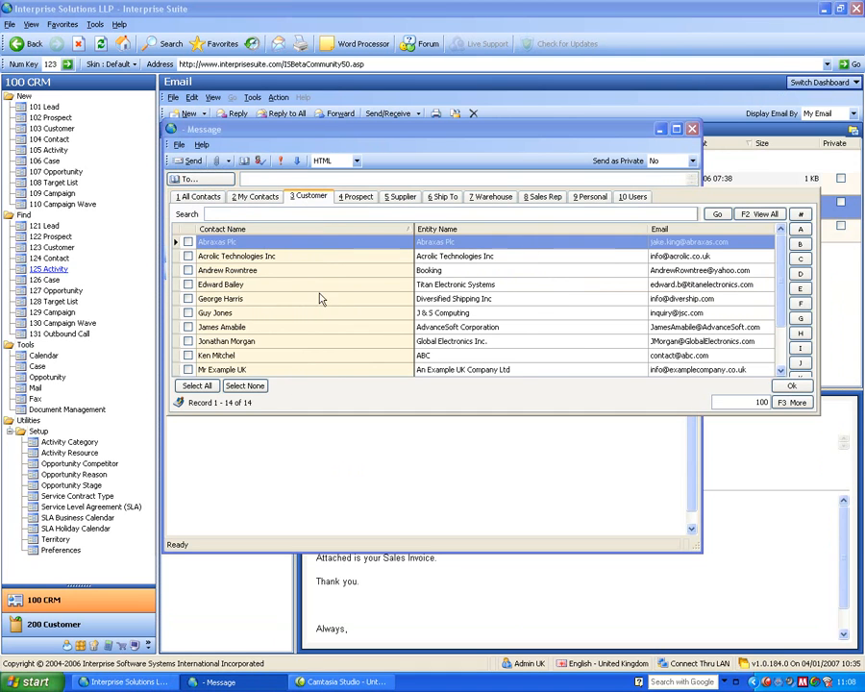
click(187, 256)
click(188, 270)
click(188, 285)
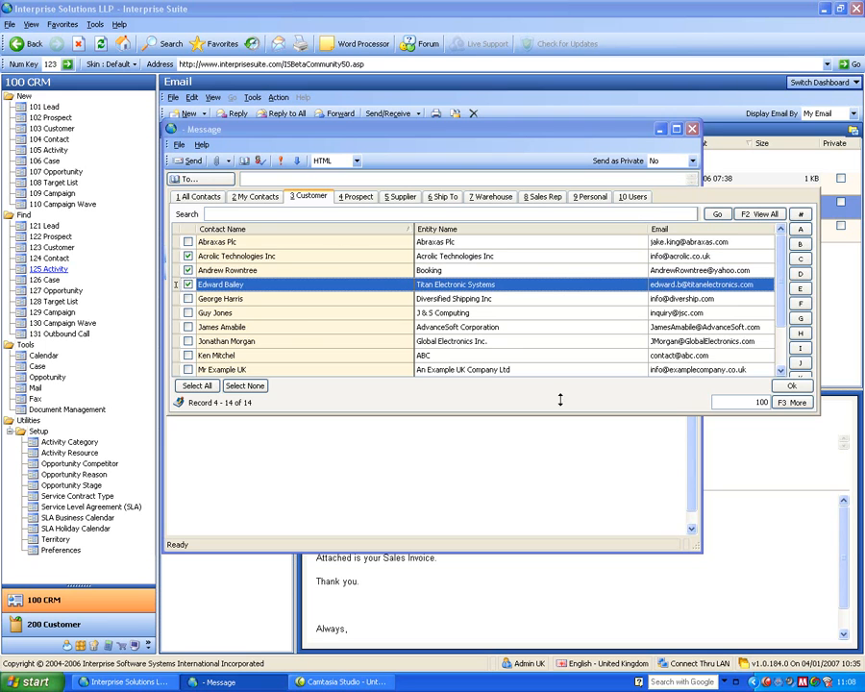
click(790, 385)
Enter the subject "vre", view the message's Send as Private options, and close the message without sending it.
click(357, 236)
text(vre)
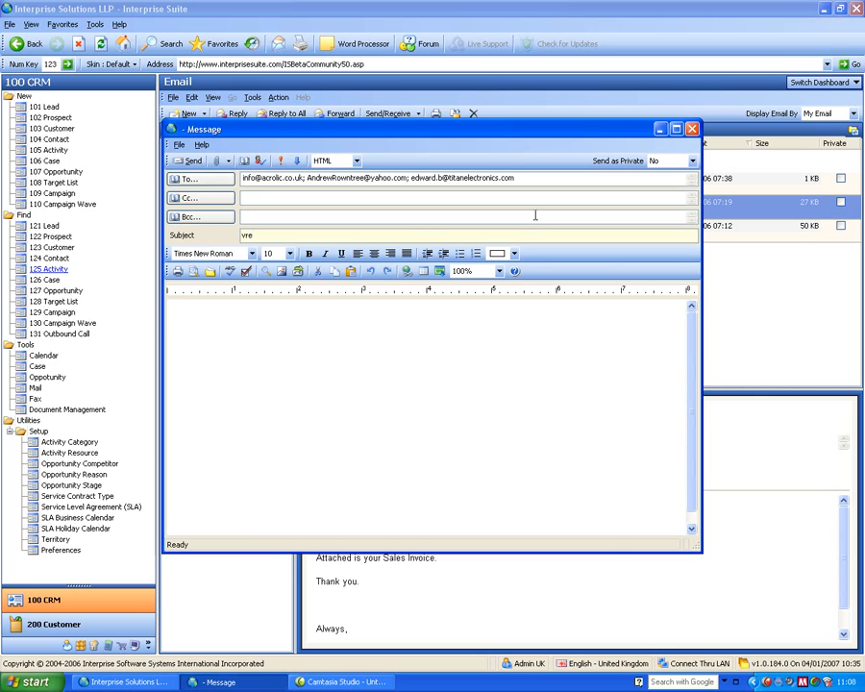
drag(328, 135, 368, 188)
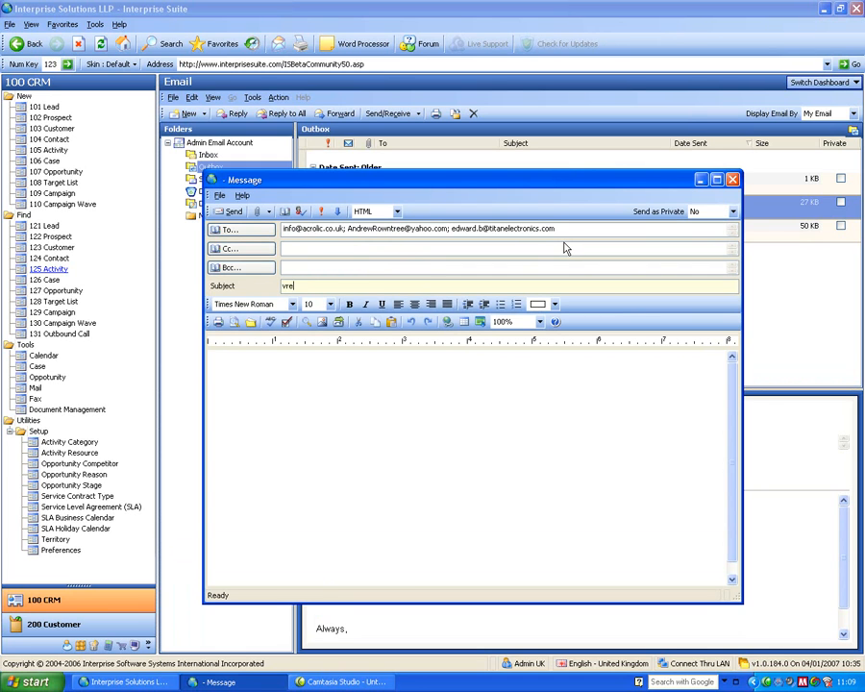
click(732, 214)
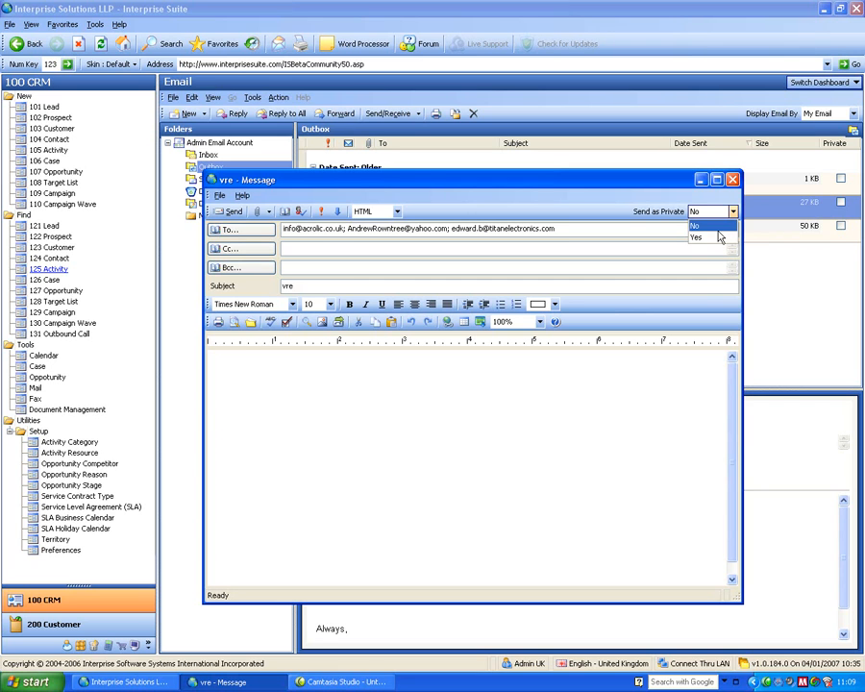
click(634, 212)
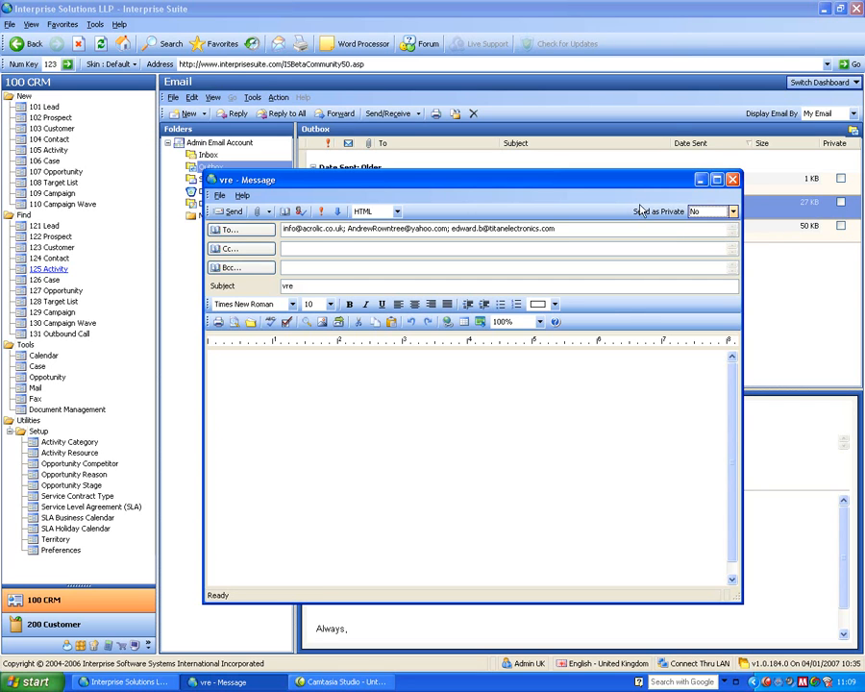
click(732, 181)
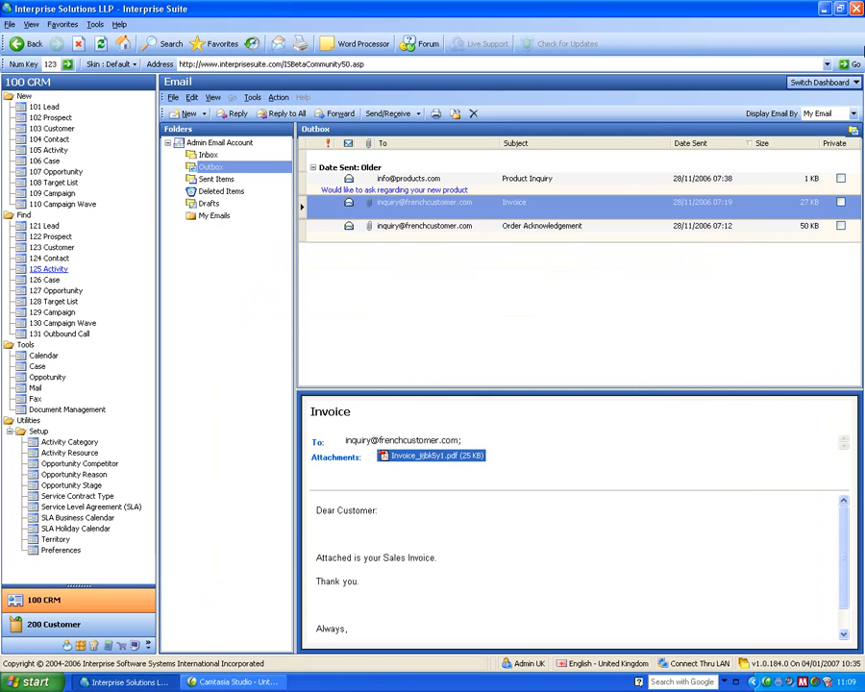
Show the Fax dashboard, view the faxes in its Outbox, and look over the list of available dashboards.
click(823, 85)
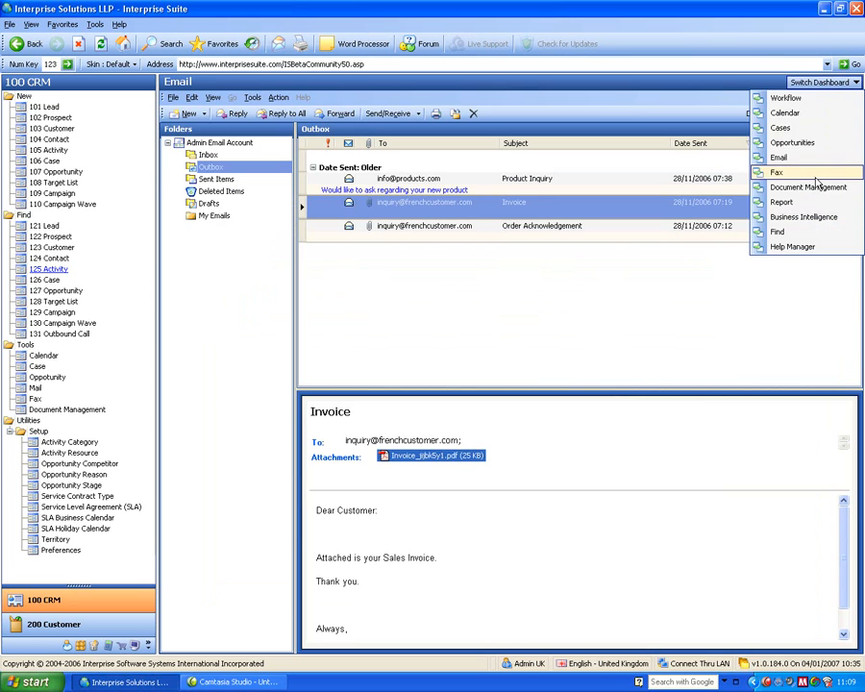
click(825, 226)
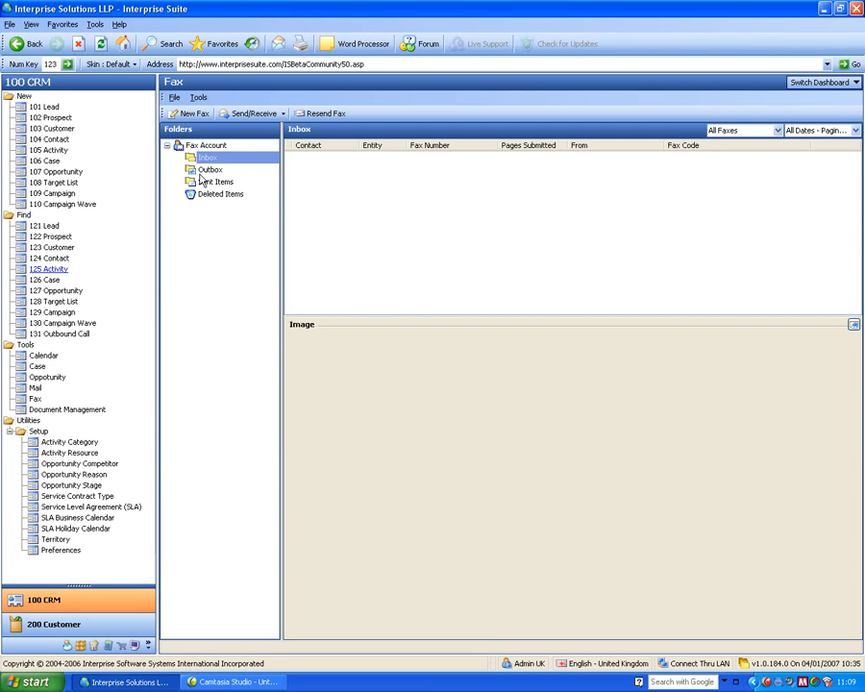
click(204, 172)
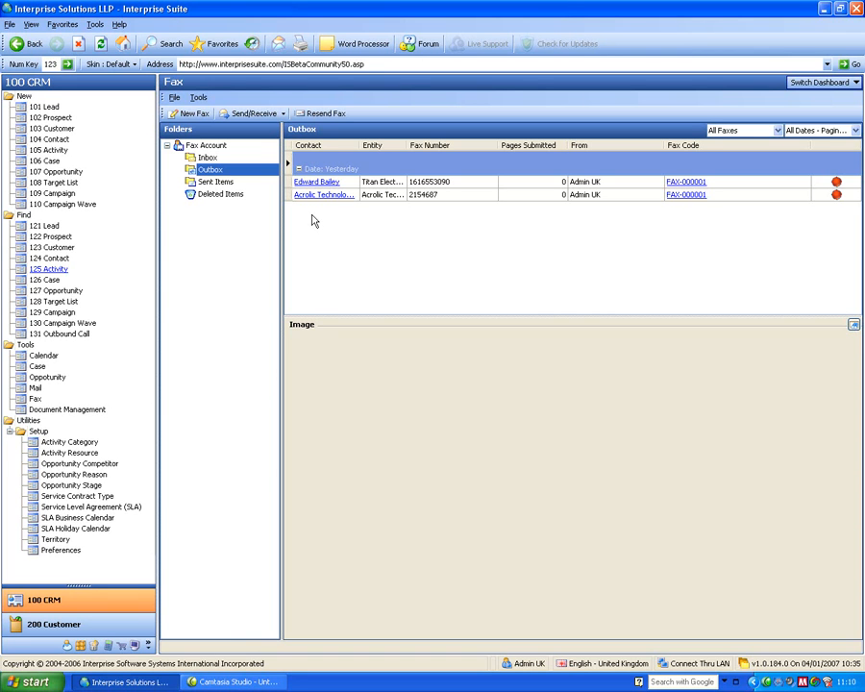
click(830, 84)
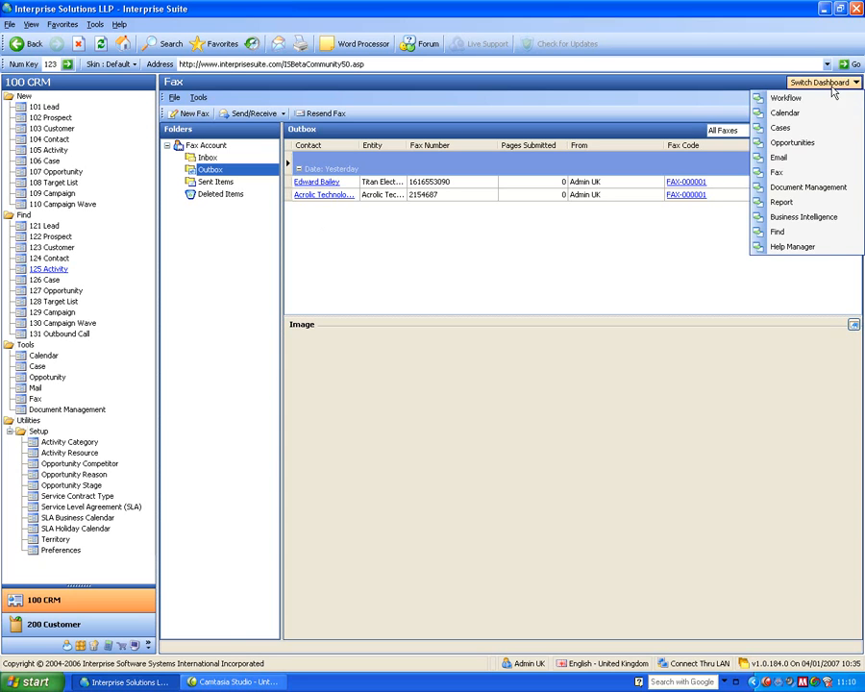
click(490, 237)
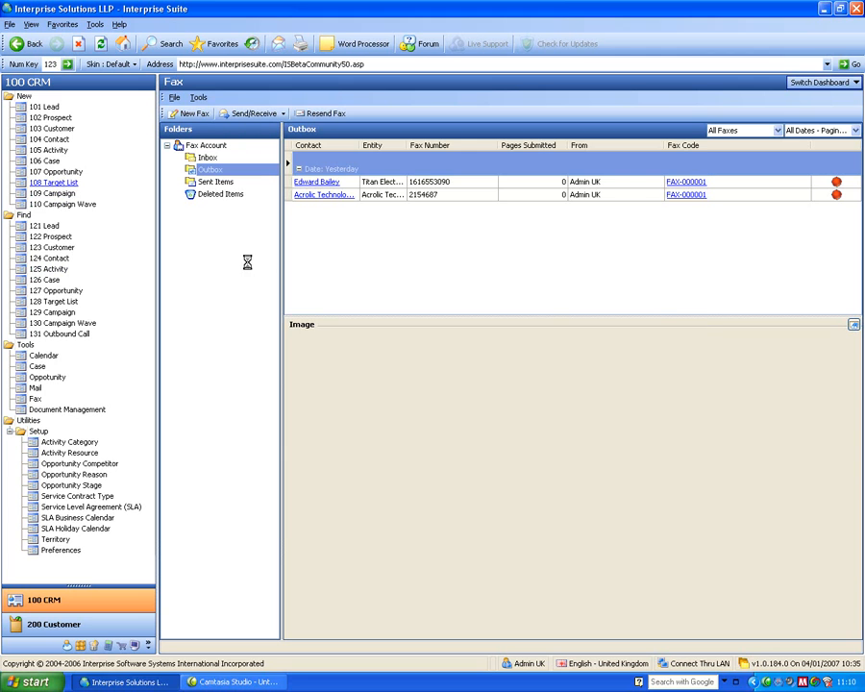
Start a new target list and move the Target List Wizard into clear view.
drag(317, 188, 396, 244)
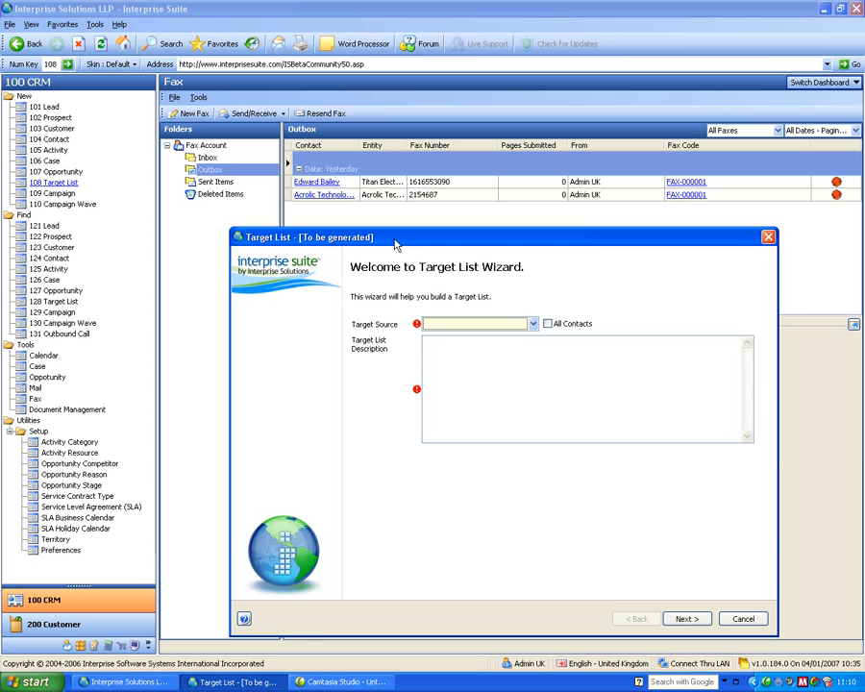
drag(395, 245, 392, 195)
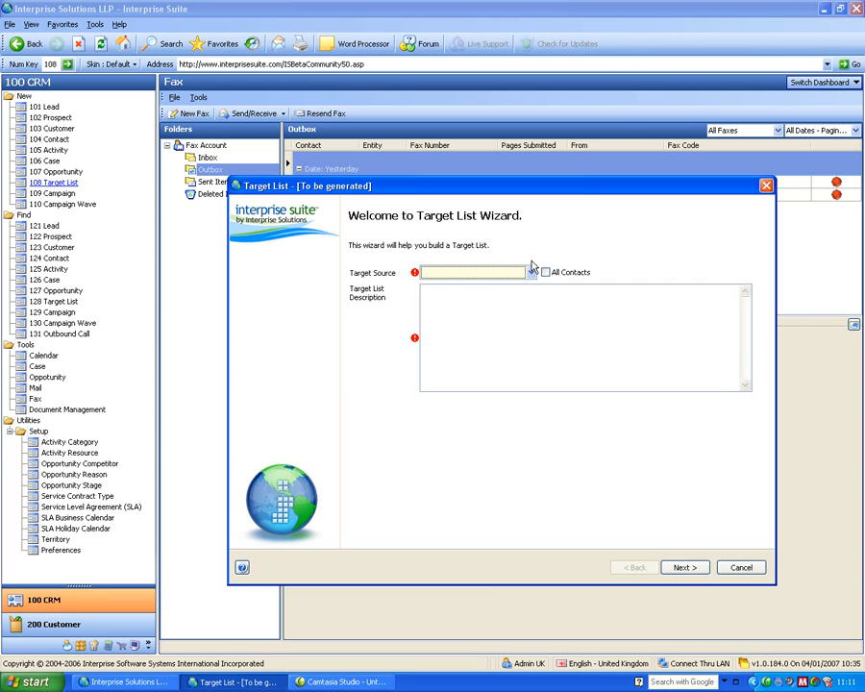
Set the target list's source to Customers and its description to "uk customers that buy item", and continue to the search conditions.
click(529, 272)
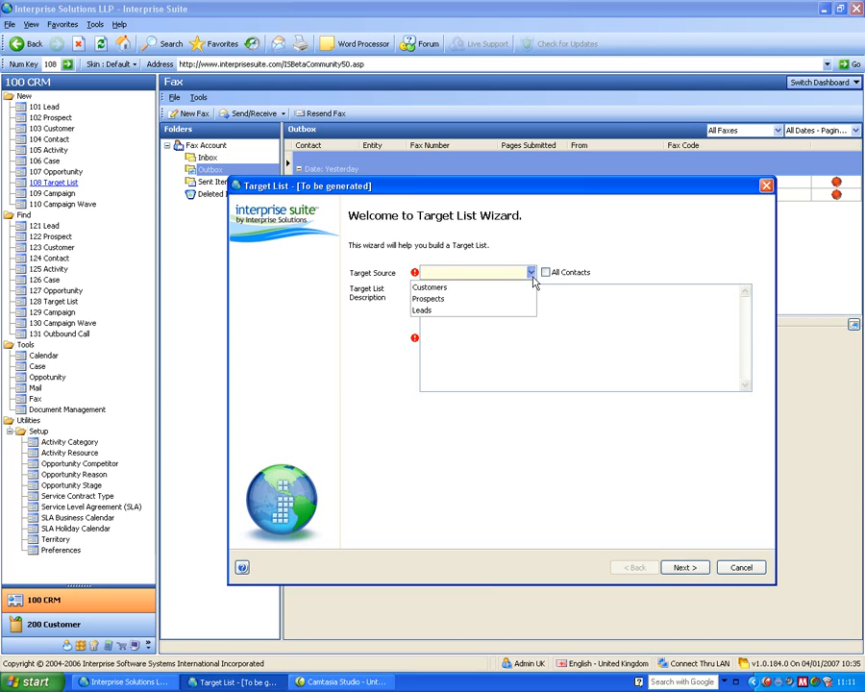
click(477, 288)
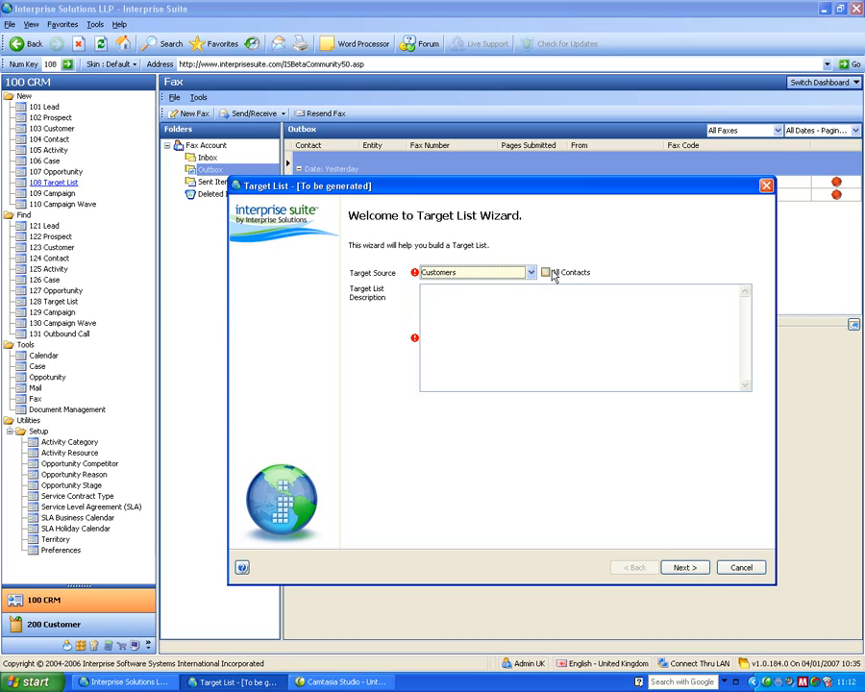
click(506, 296)
text(uk customers)
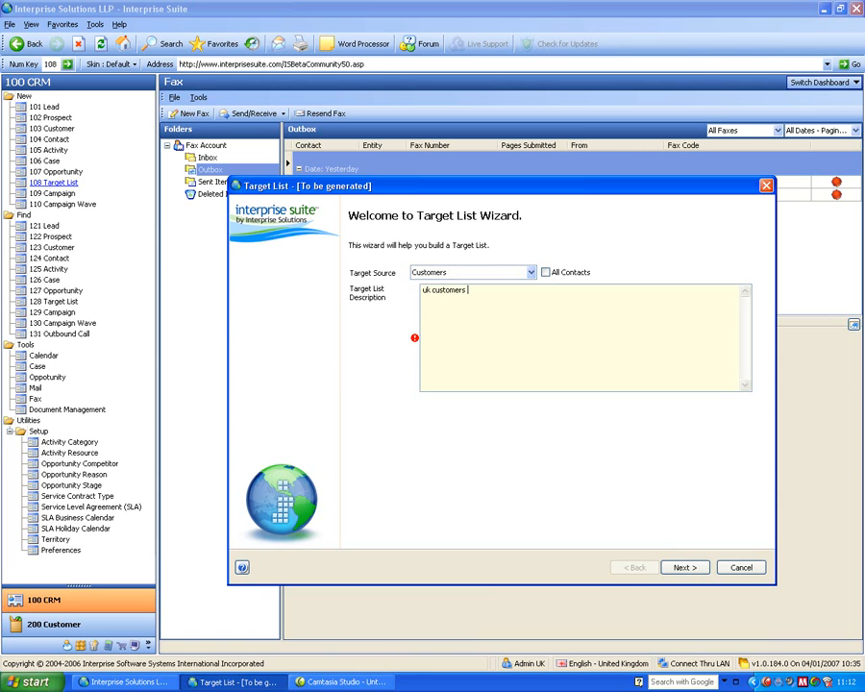
text( that buy item?)
key(BackSpace)
click(685, 568)
Search the available condition fields for "count" and add Country as the target list's first search criterion.
click(339, 263)
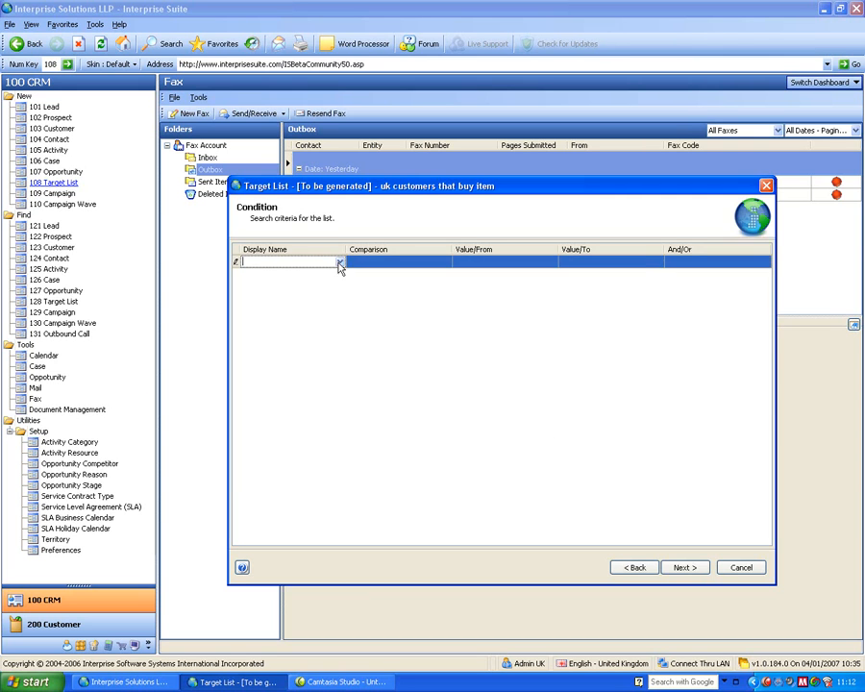
click(339, 263)
text(count)
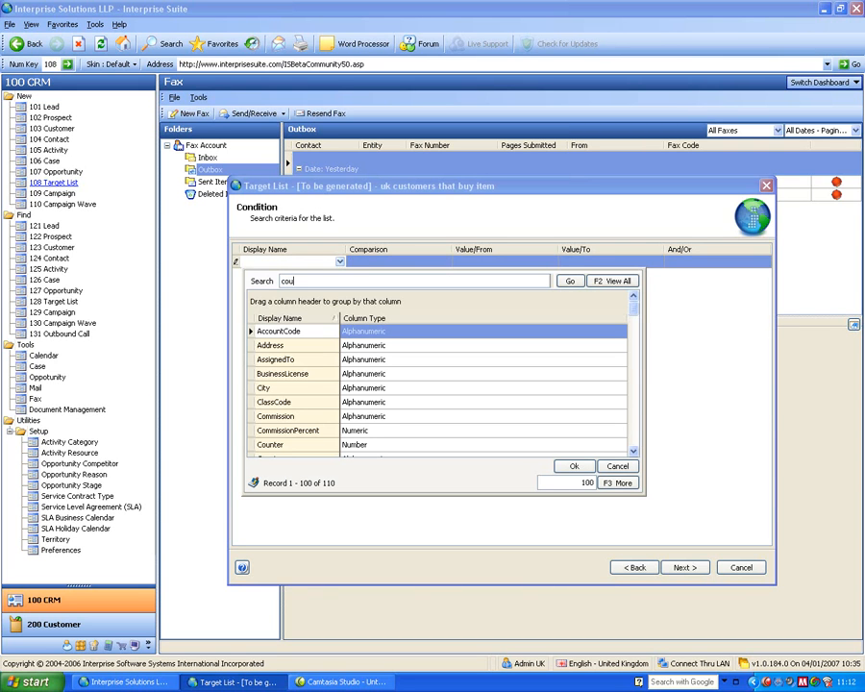
key(Return)
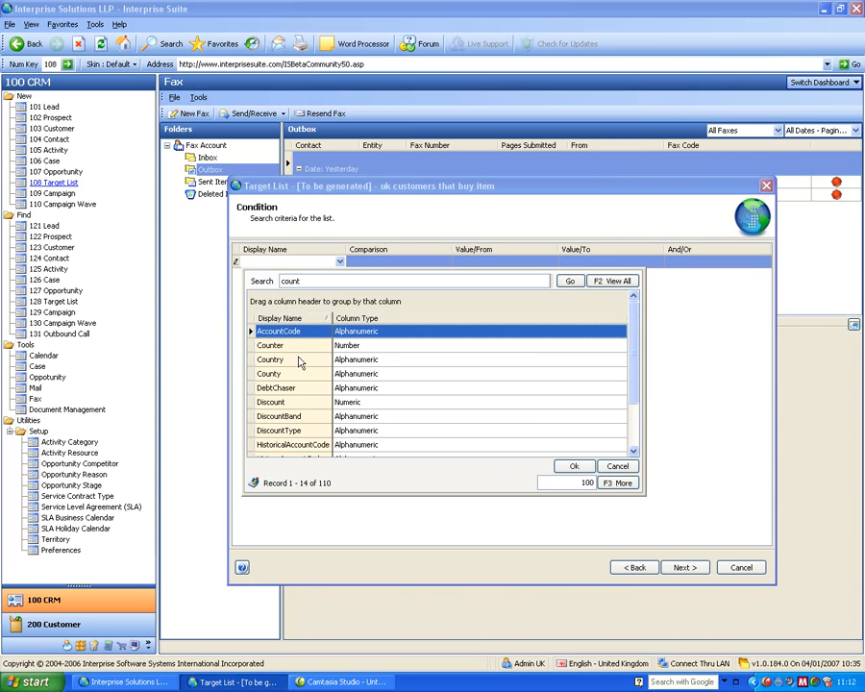
double_click(269, 360)
Set the Country criterion's value to United Kingdom and continue to the item criteria.
click(529, 263)
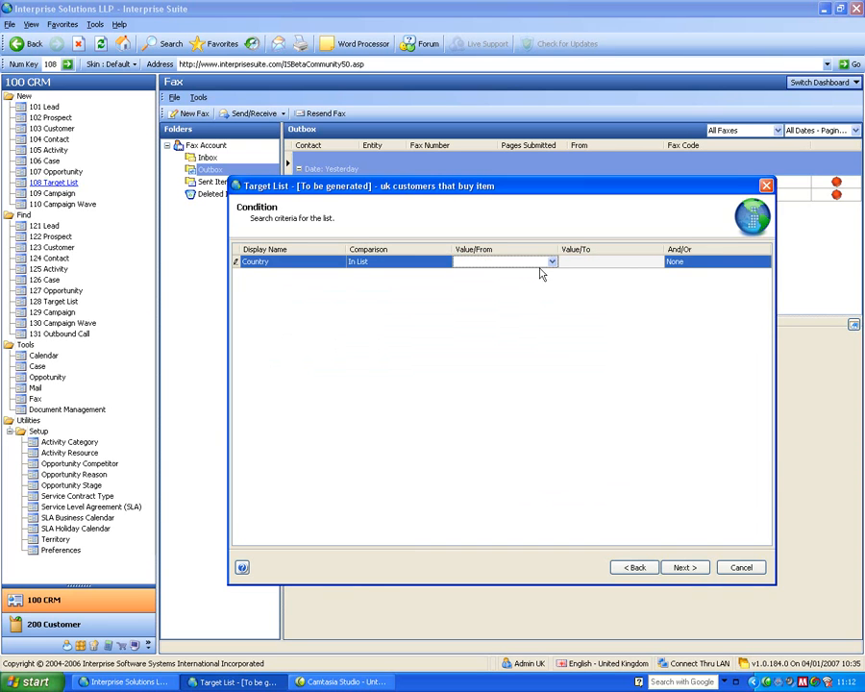
click(552, 262)
text(united)
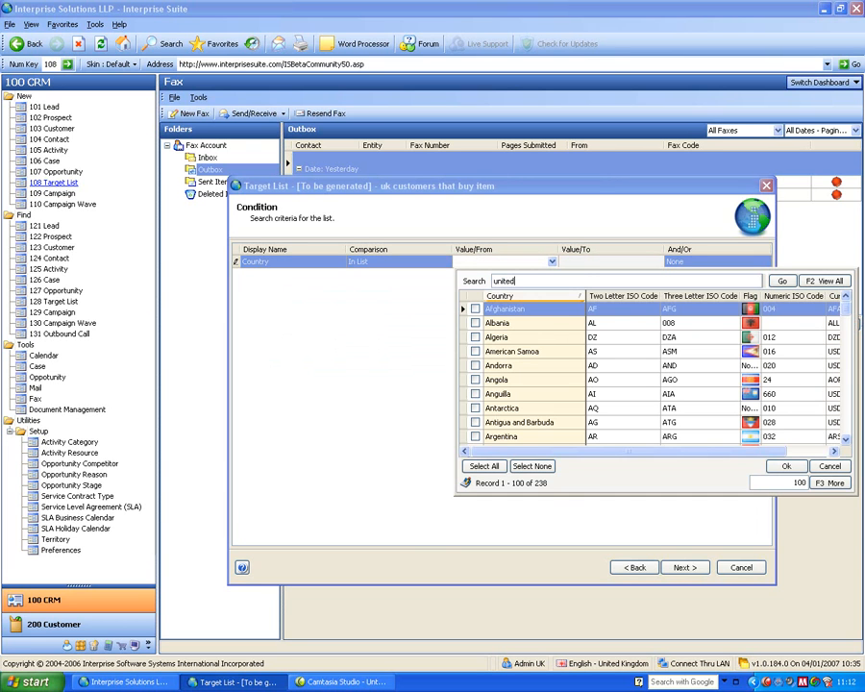
key(Return)
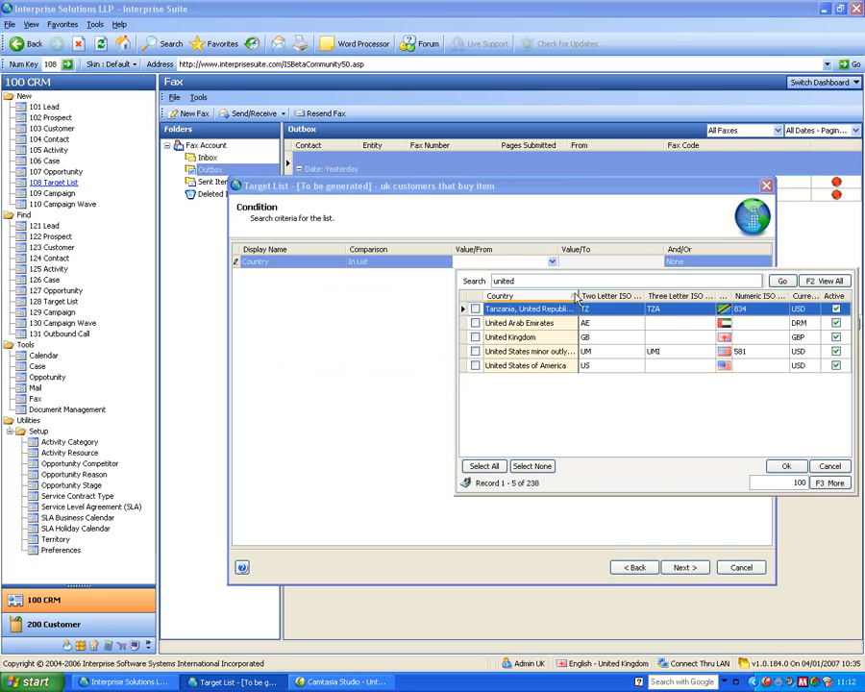
click(475, 336)
click(788, 466)
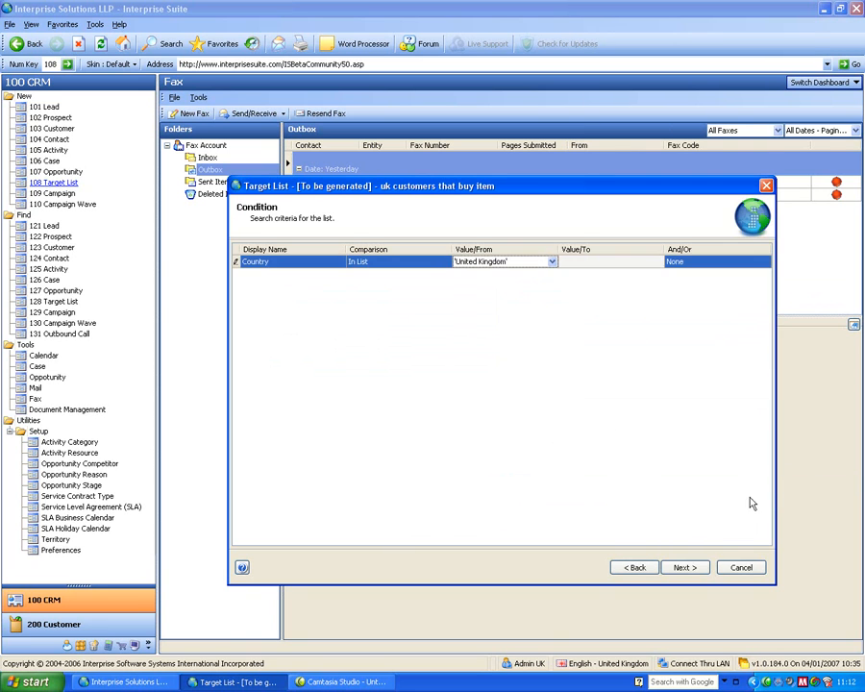
click(684, 566)
Limit the target list to the Memory, Motherboard and Processor item categories, and finish the wizard.
click(293, 278)
click(321, 278)
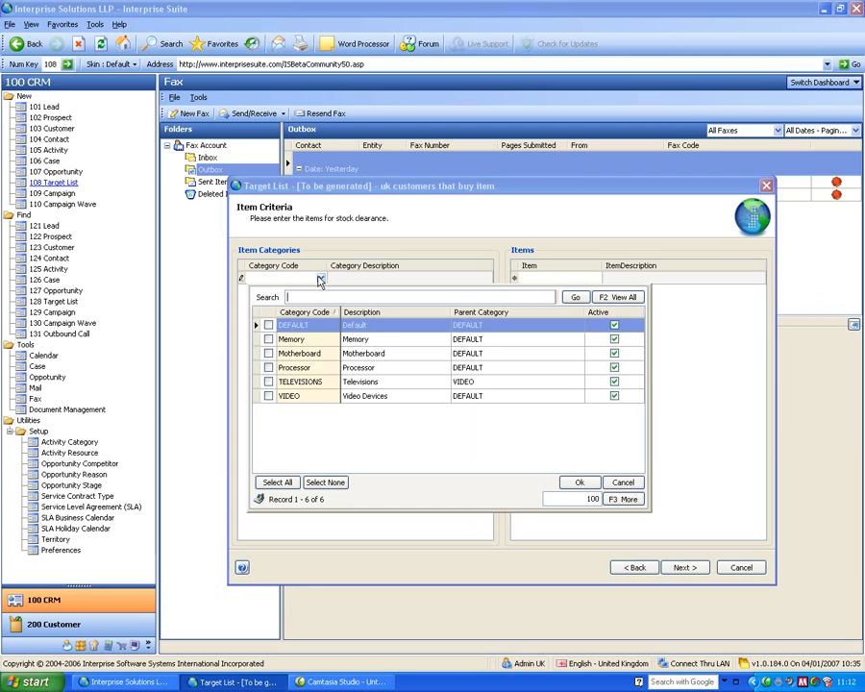
click(269, 353)
click(269, 339)
click(269, 367)
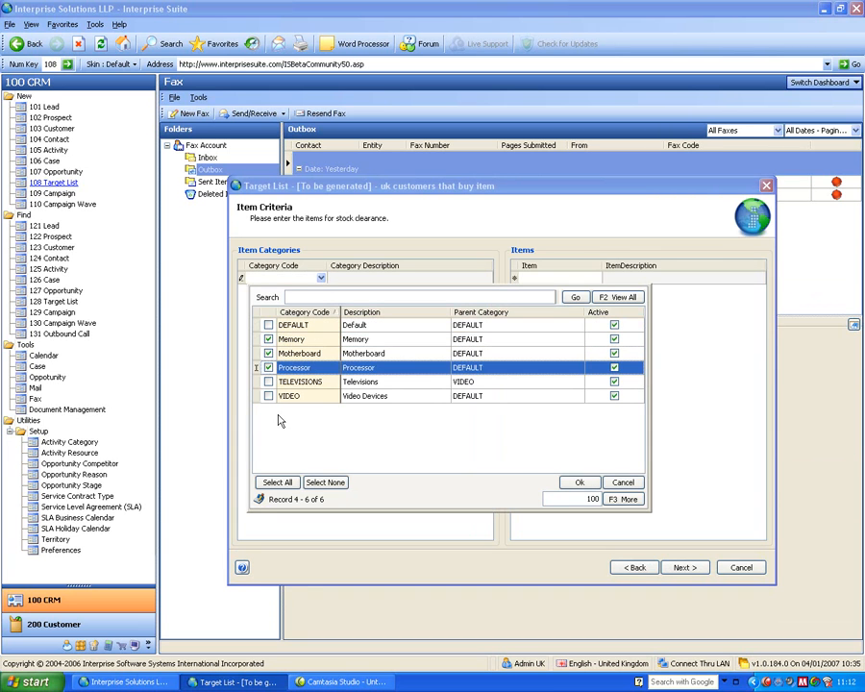
click(578, 482)
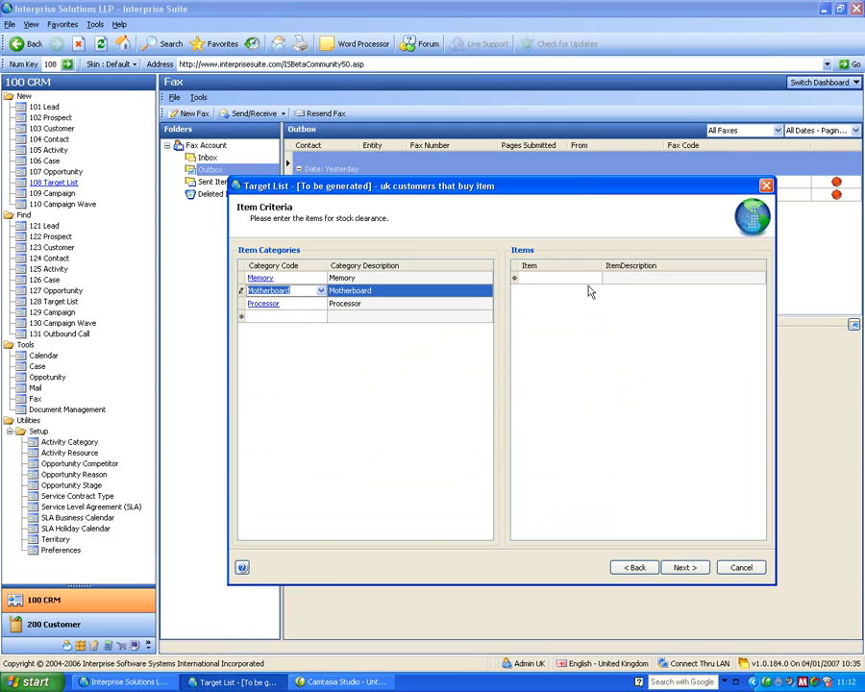
click(684, 567)
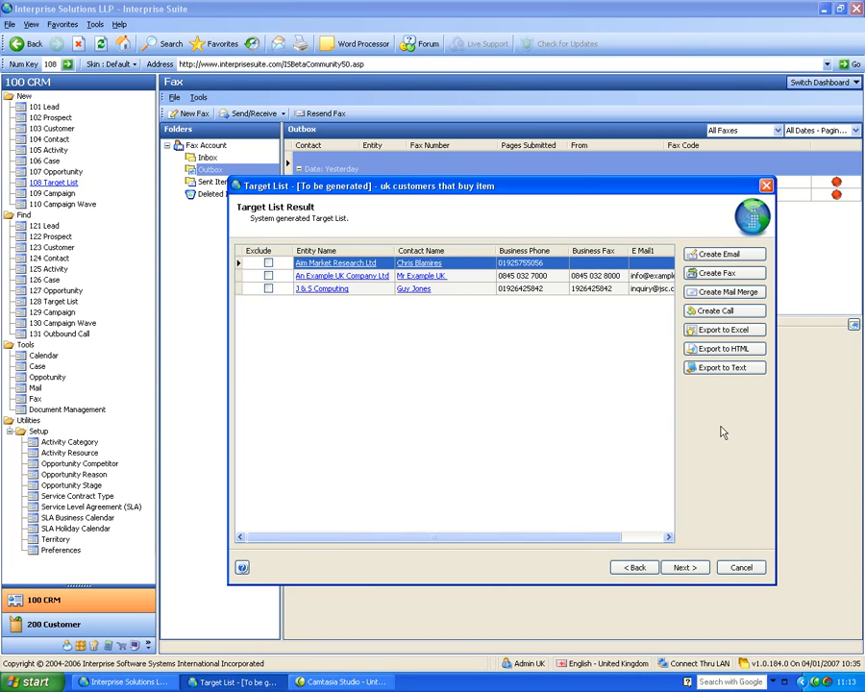
click(688, 569)
click(688, 569)
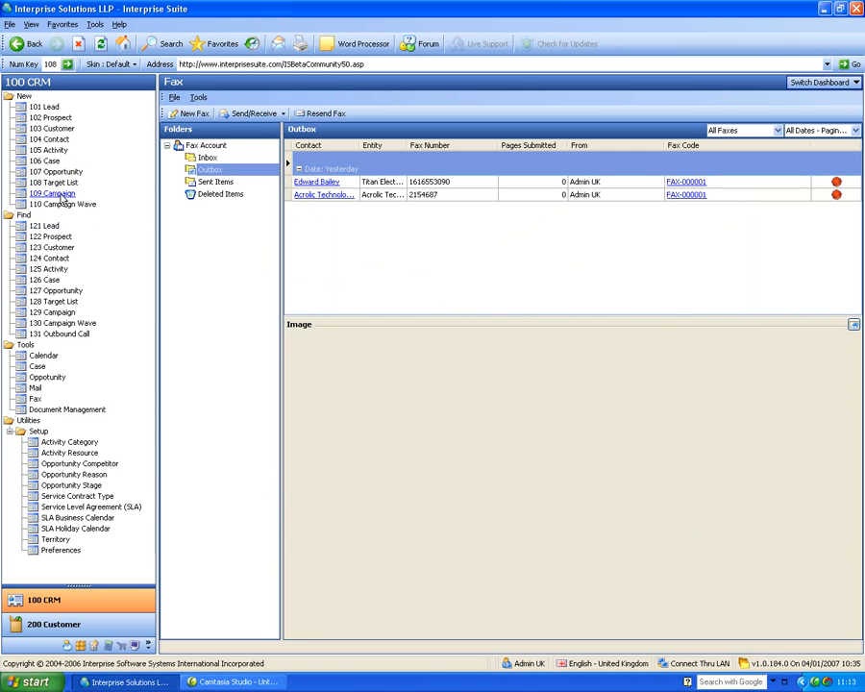
Find the active Product Demonstration campaign, open its record and view its waves.
click(52, 313)
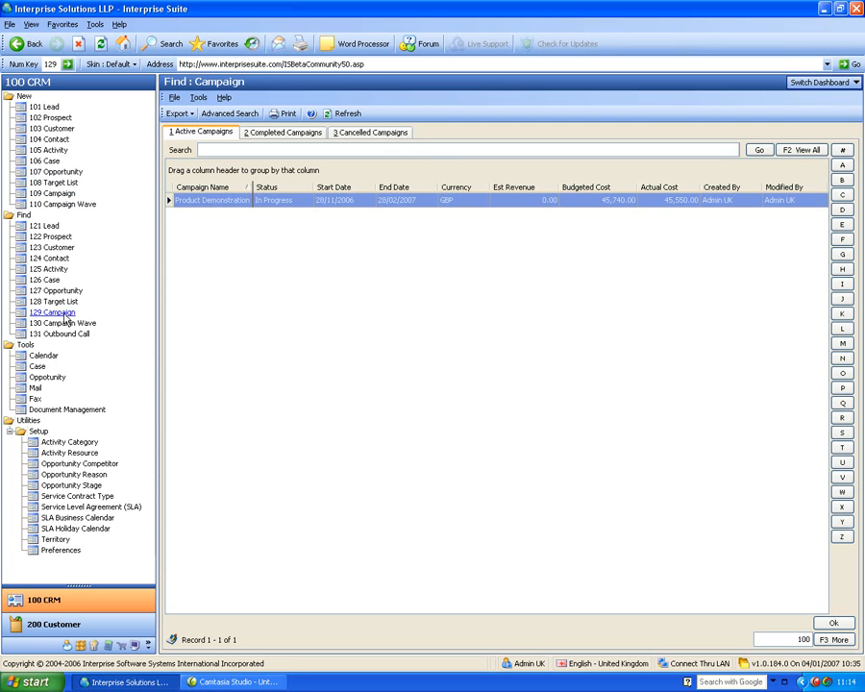
double_click(204, 201)
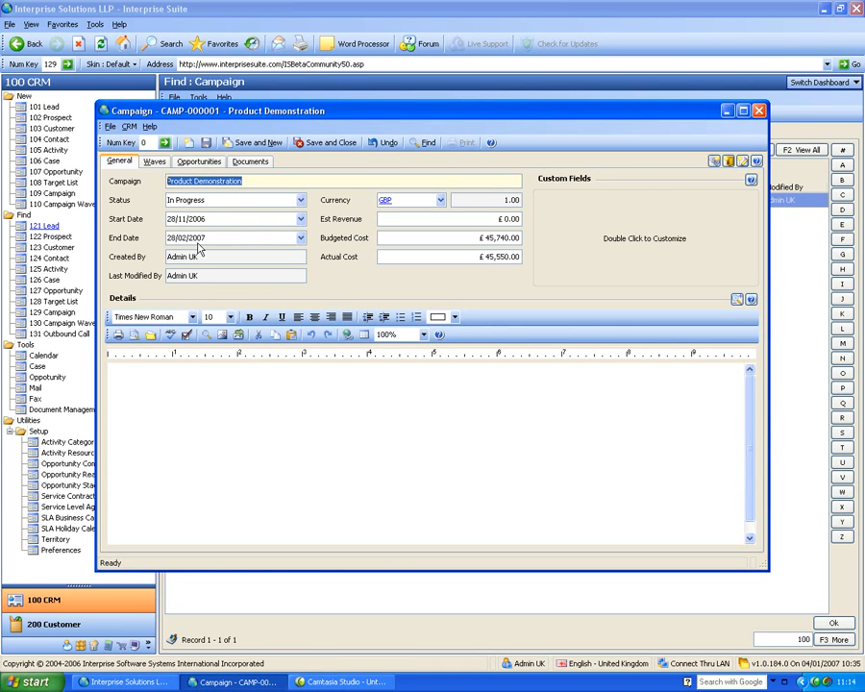
click(155, 163)
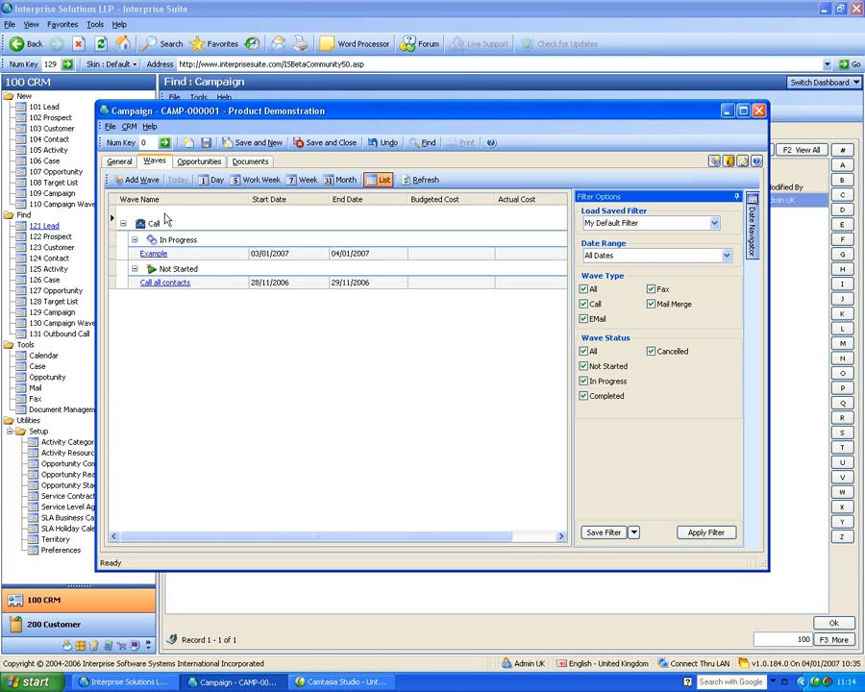
Add a new wave to the campaign, named with a first name plus "Example", and set its status to In Progress.
click(139, 183)
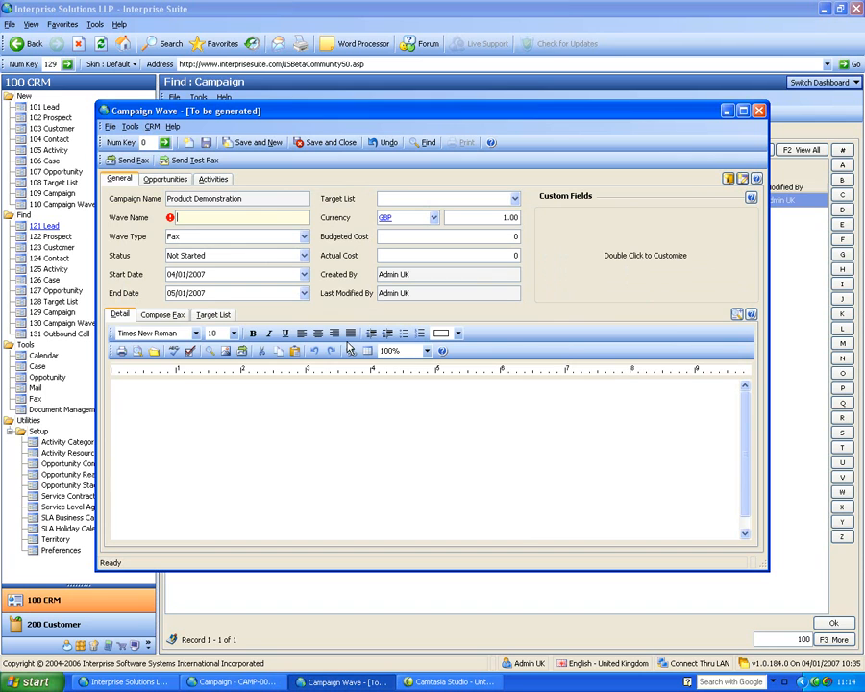
text(Tonys Example)
key(Tab)
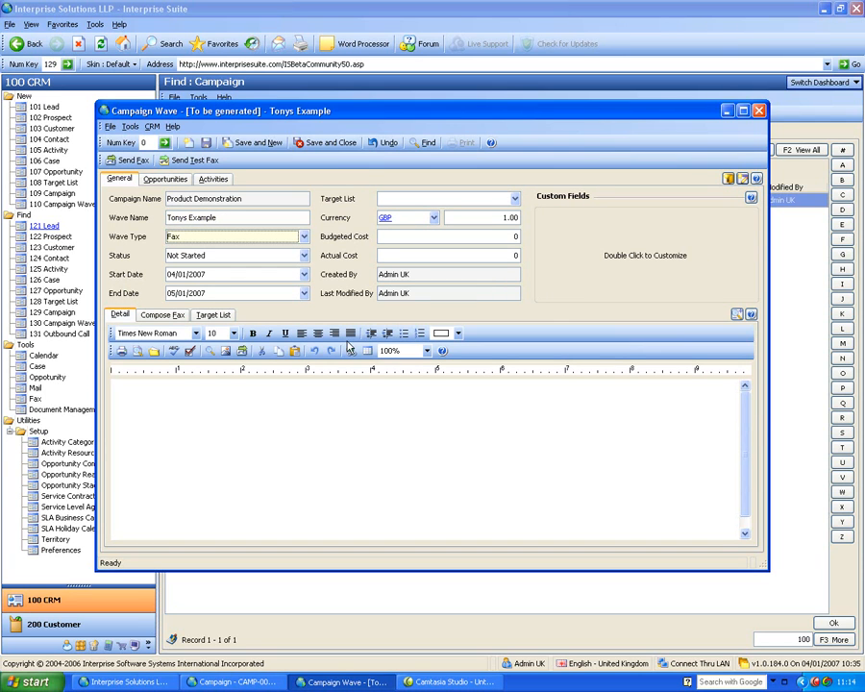
click(189, 257)
click(187, 282)
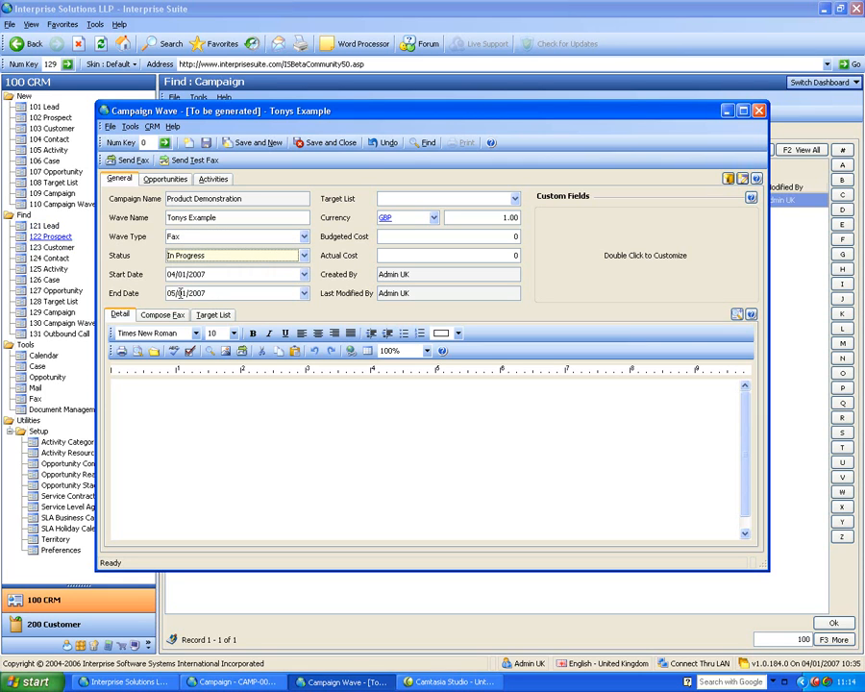
Enter "rfhreuferuguegheiu" as the wave's detail text and assign the target list "uk customers that buy item".
click(164, 408)
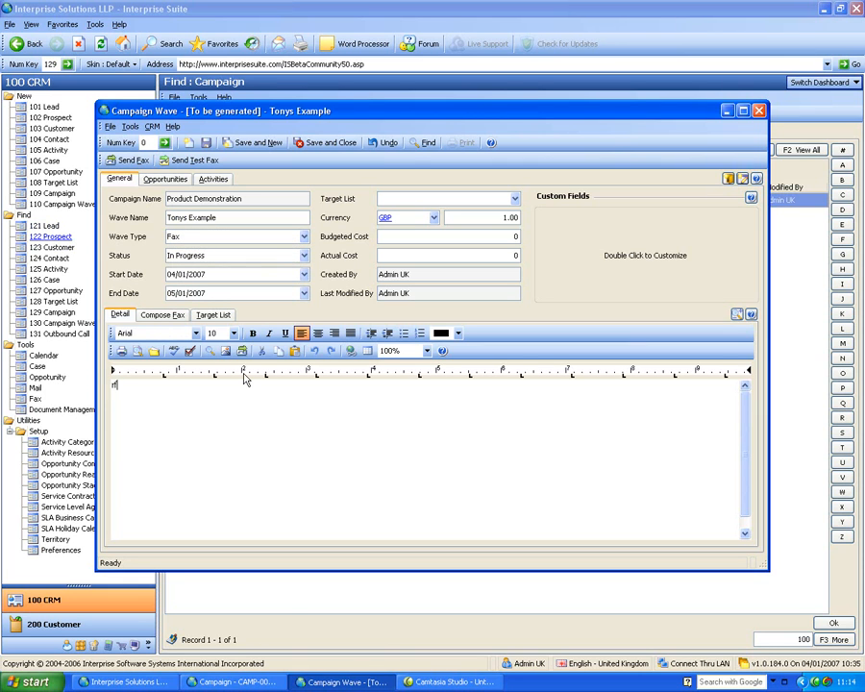
text(rfhreuferuguegheiu)
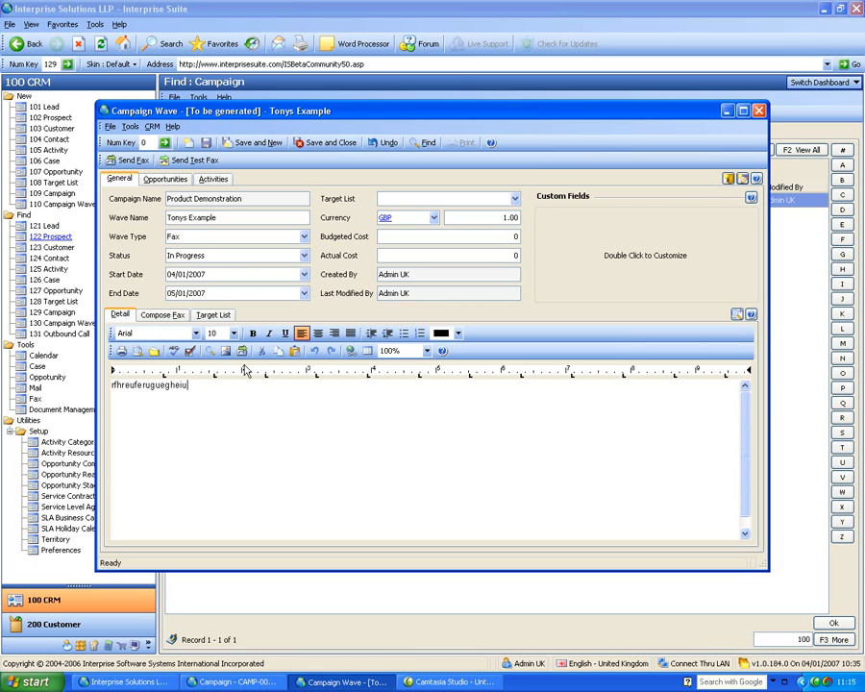
click(514, 198)
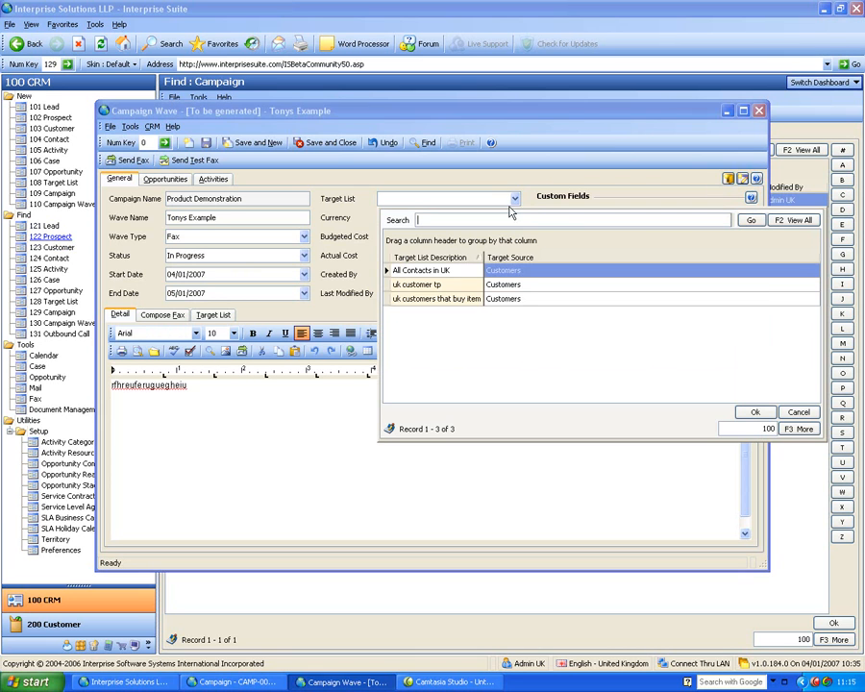
click(461, 301)
double_click(461, 301)
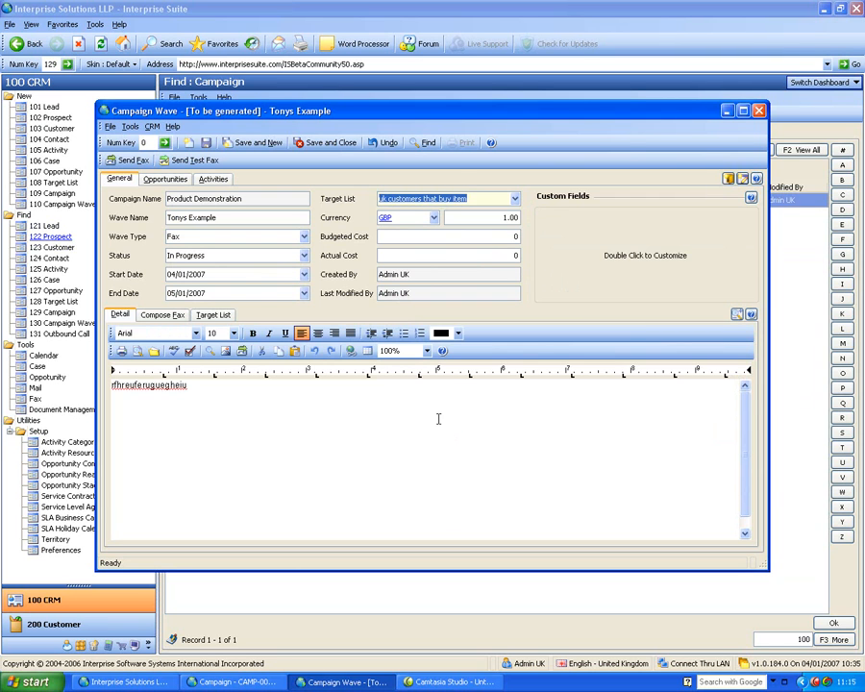
Start composing the wave's fax and set its subject to "Special Offer".
click(177, 317)
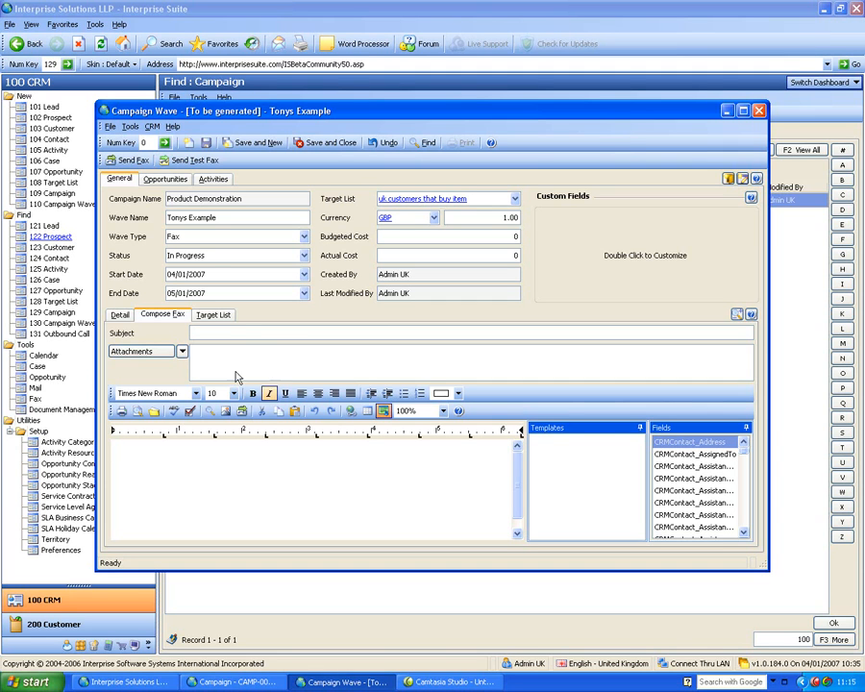
click(251, 332)
text(fhufuihefu)
key(BackSpace)
key(BackSpace)
key(BackSpace)
key(BackSpace)
key(BackSpace)
key(BackSpace)
key(BackSpace)
key(BackSpace)
key(BackSpace)
text(Speci)
text(al Offic)
key(BackSpace)
key(BackSpace)
text(er)
Write "Dear" in the fax body and insert the merge fields CRMContact_AssistantFullName and CRMContact_AssistantMiddleName two lines below.
click(258, 481)
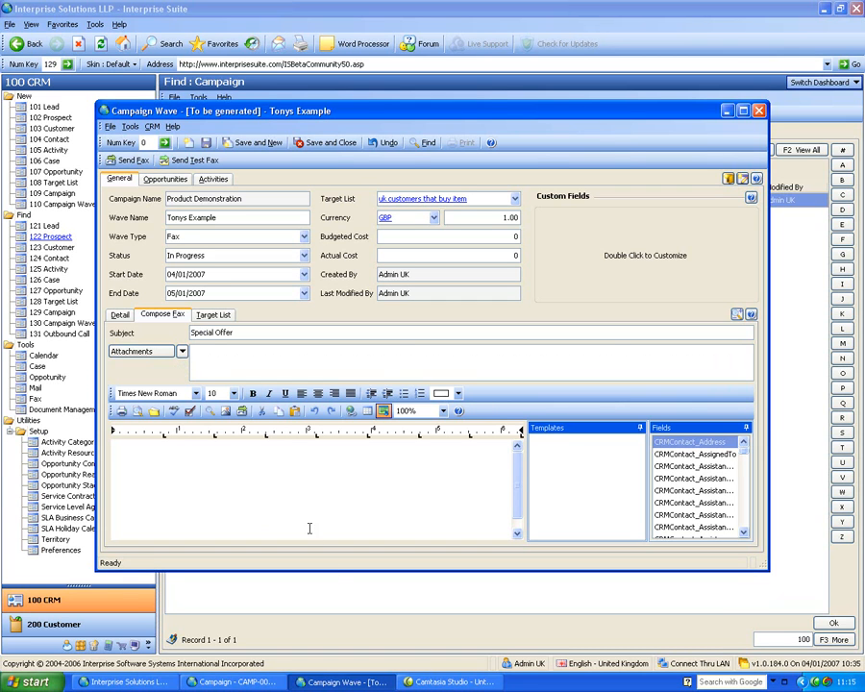
text(Dear)
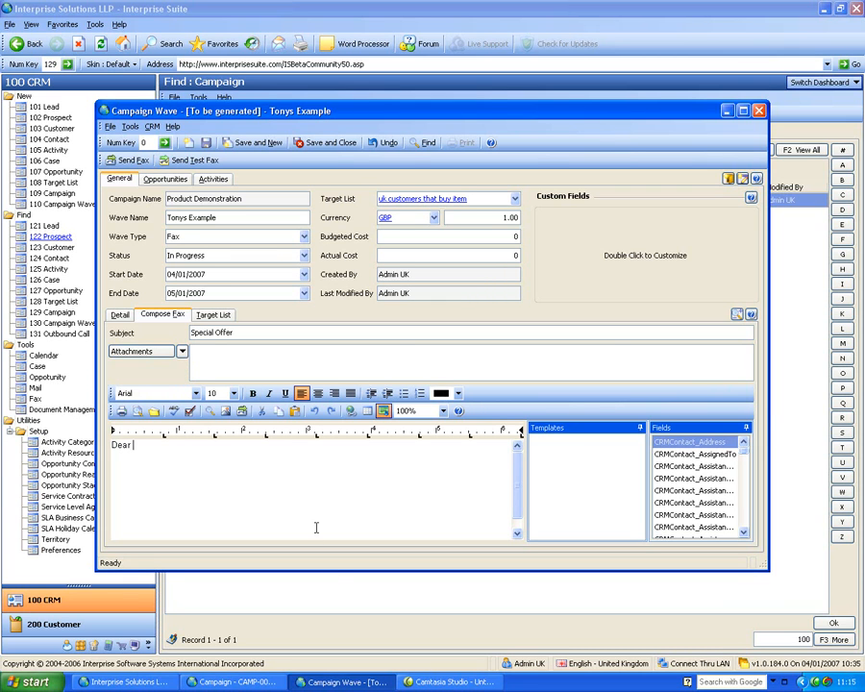
key(Return)
key(Return)
drag(706, 480, 509, 489)
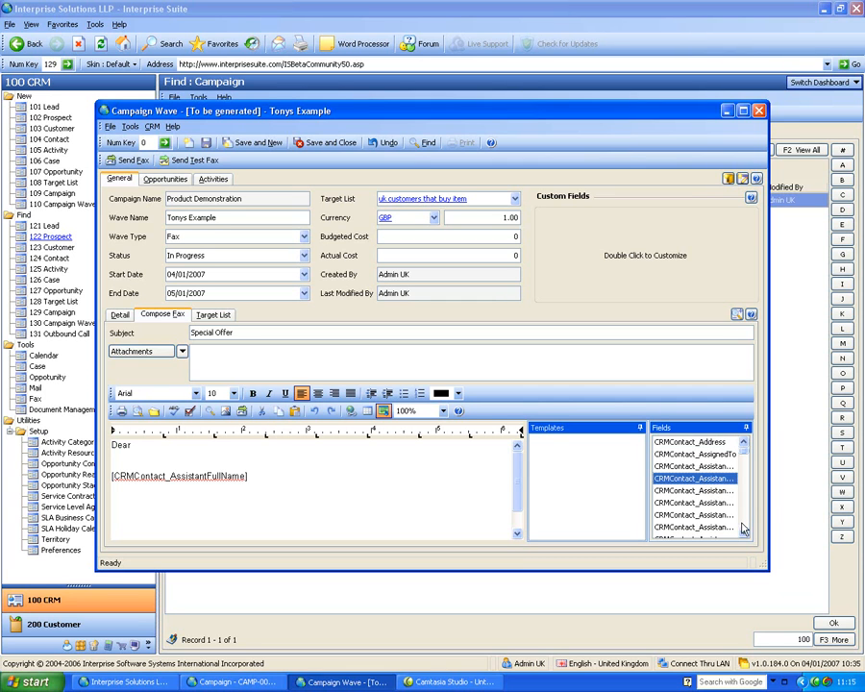
drag(711, 505, 479, 525)
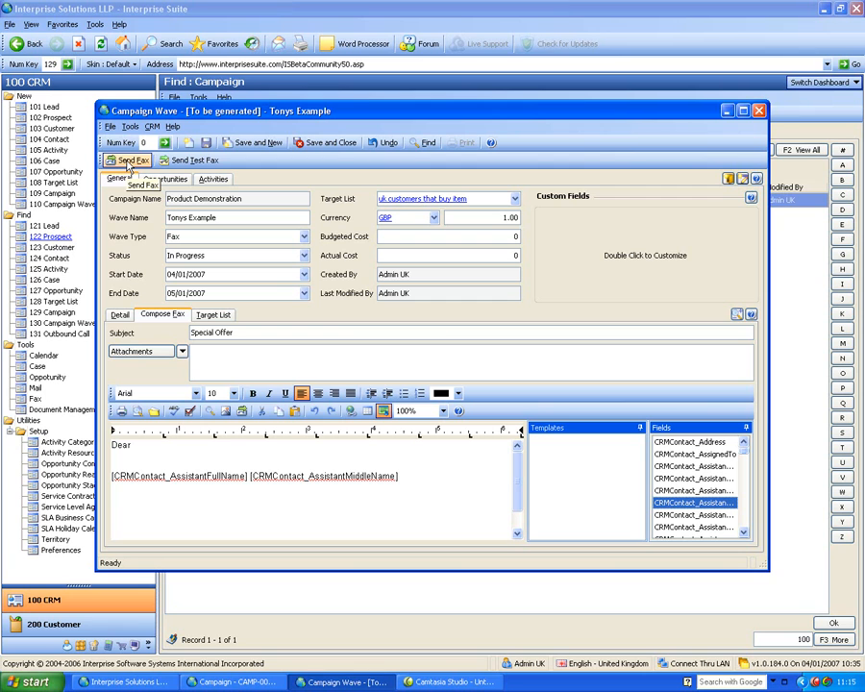
Try the wave type as Mail Merge, change it to EMail and view the email composer.
click(301, 237)
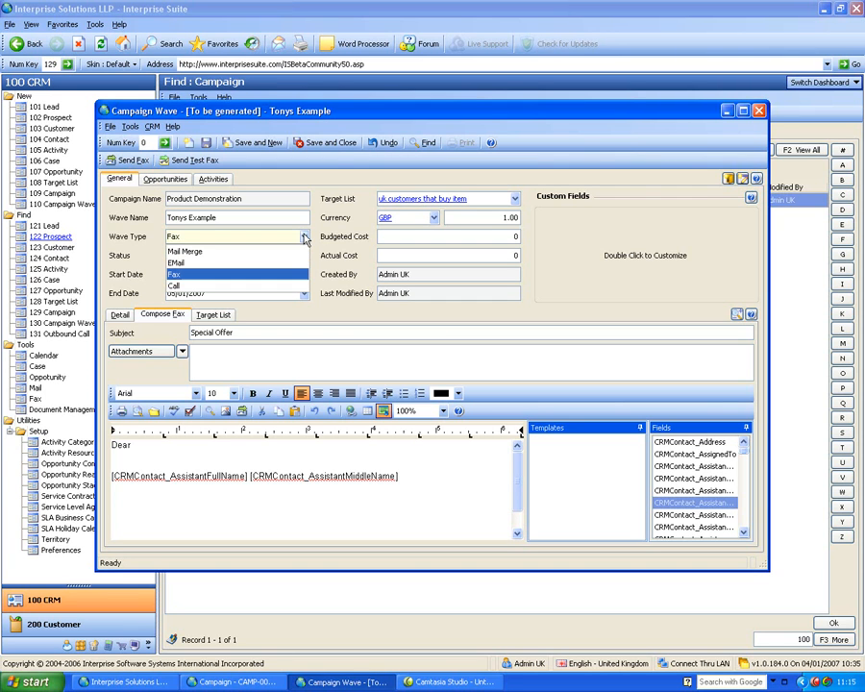
click(248, 250)
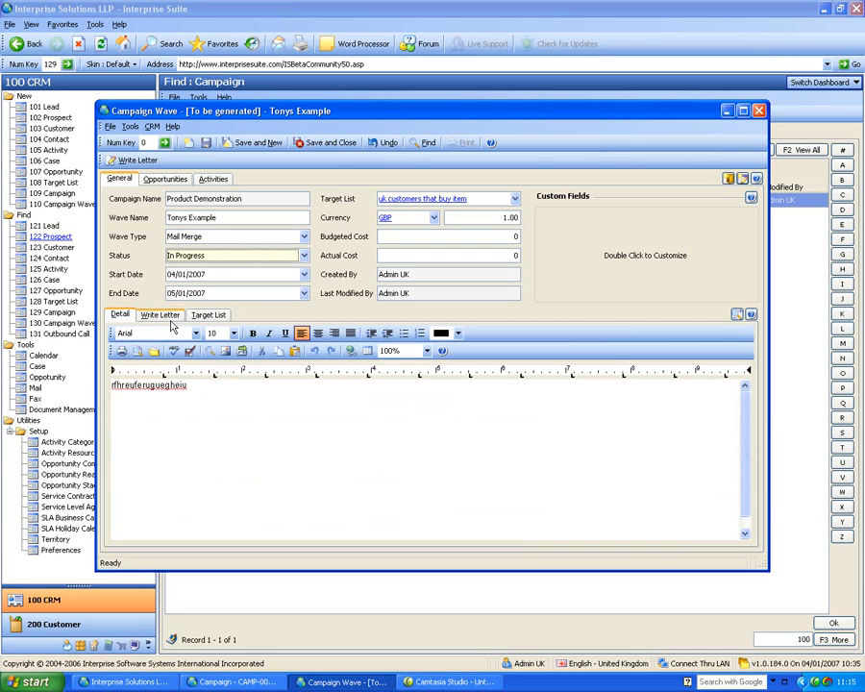
click(236, 238)
click(198, 264)
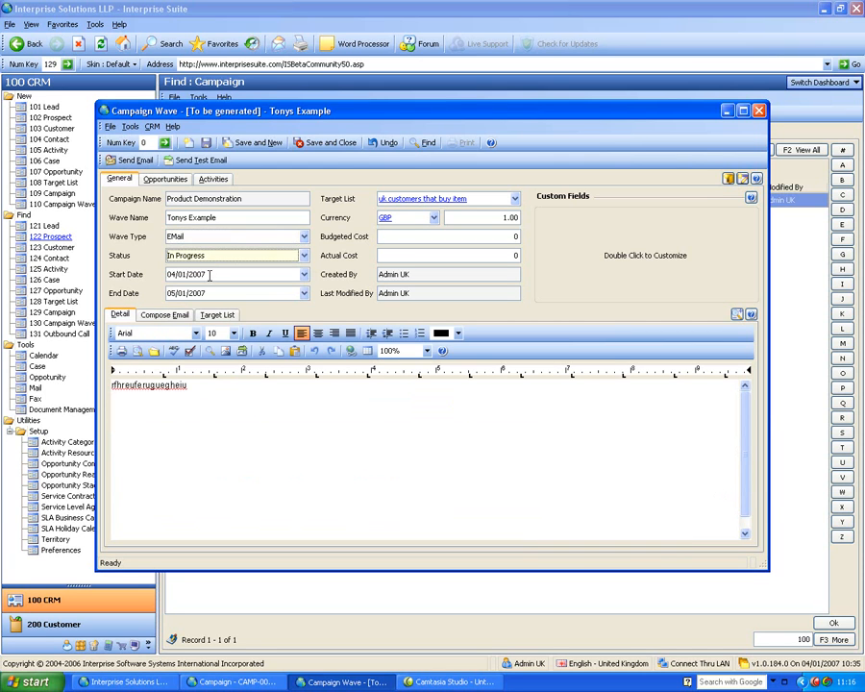
click(179, 317)
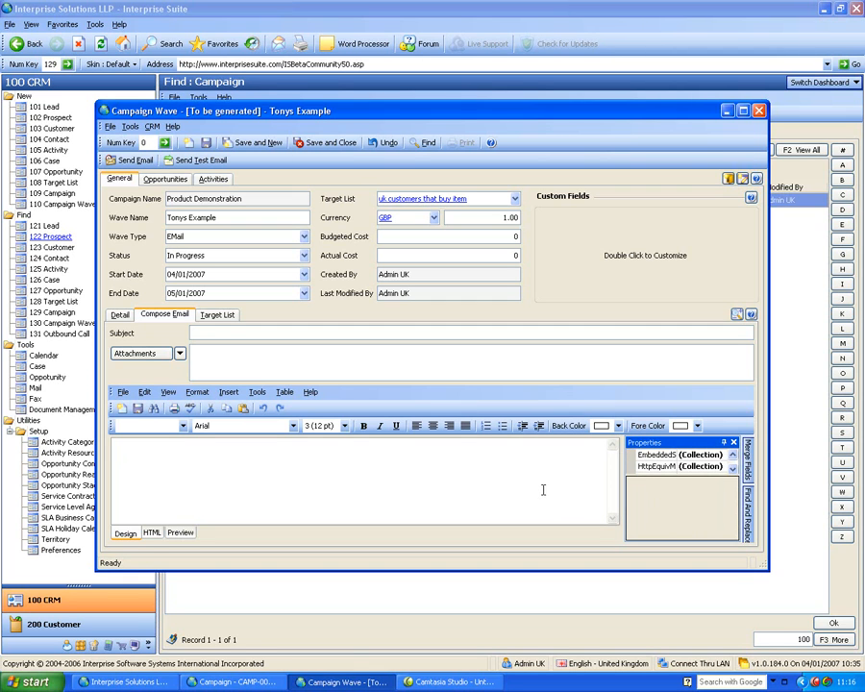
Set the wave type to Call and add the line "Ask about this ad that" below the existing detail text.
click(305, 238)
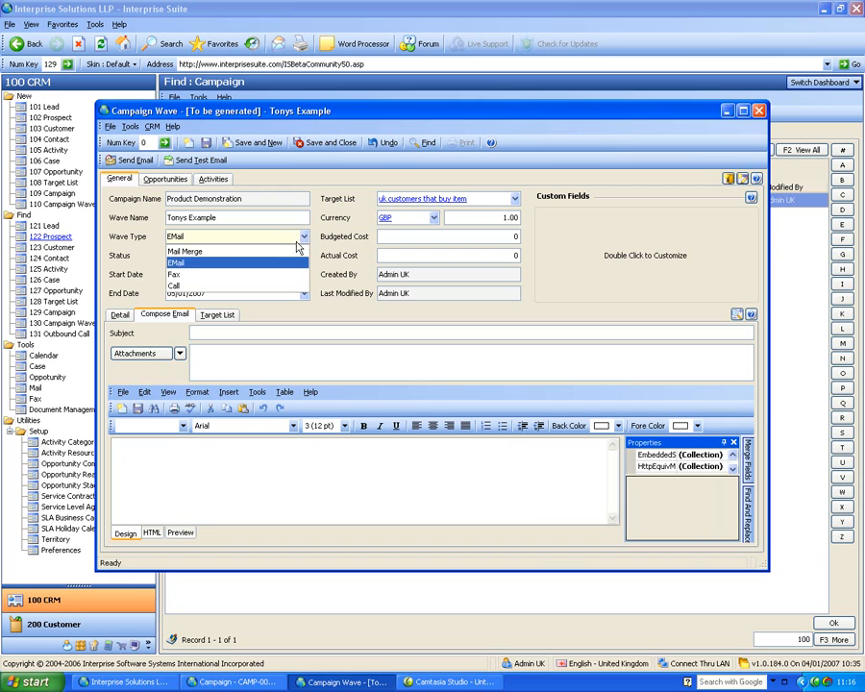
click(276, 288)
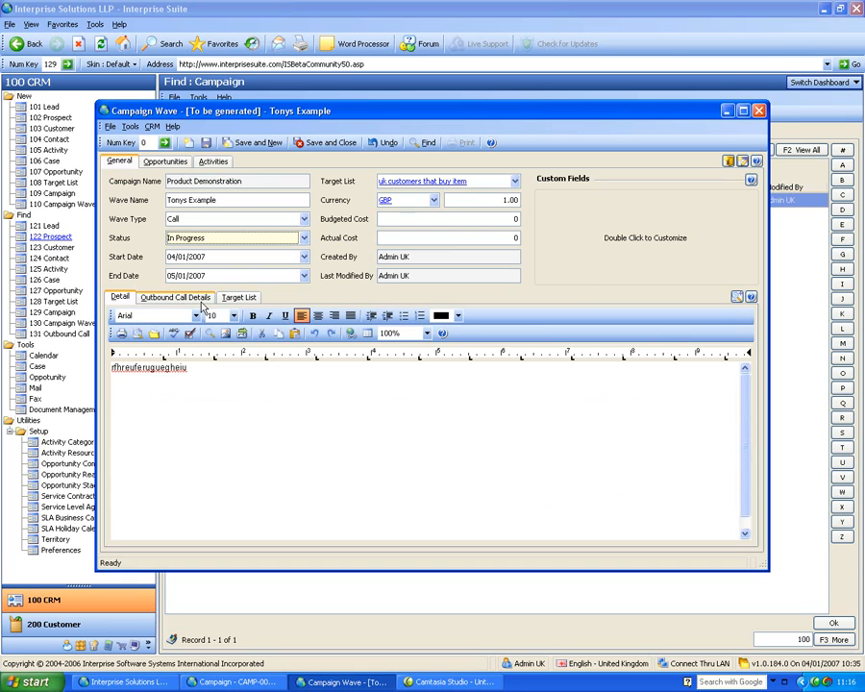
click(254, 378)
key(Return)
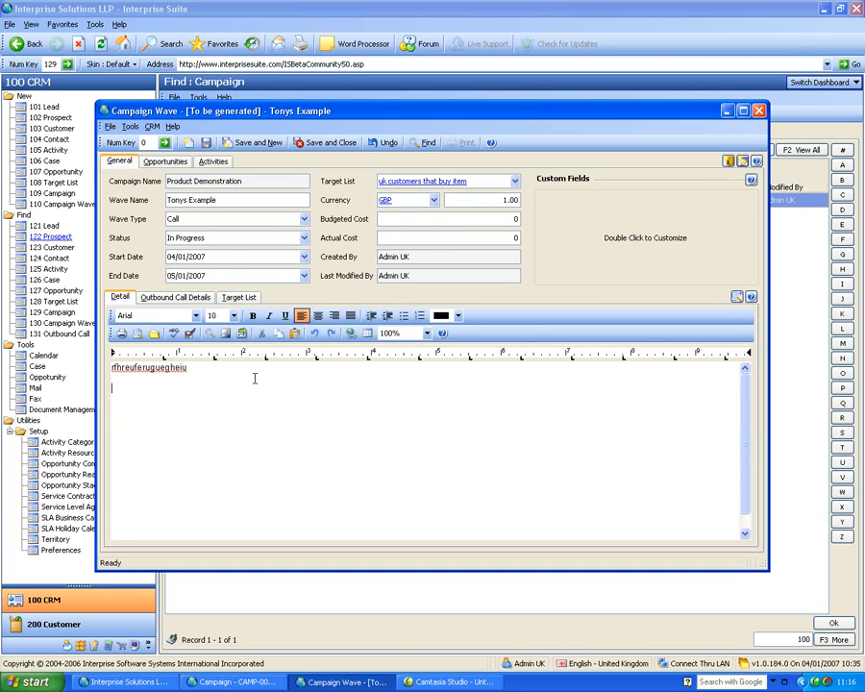
text(Ask about this ad that)
Assign the users Admin, Admin UK and Admin US to the wave's outbound calls, check its target list, and save and close the wave.
click(162, 299)
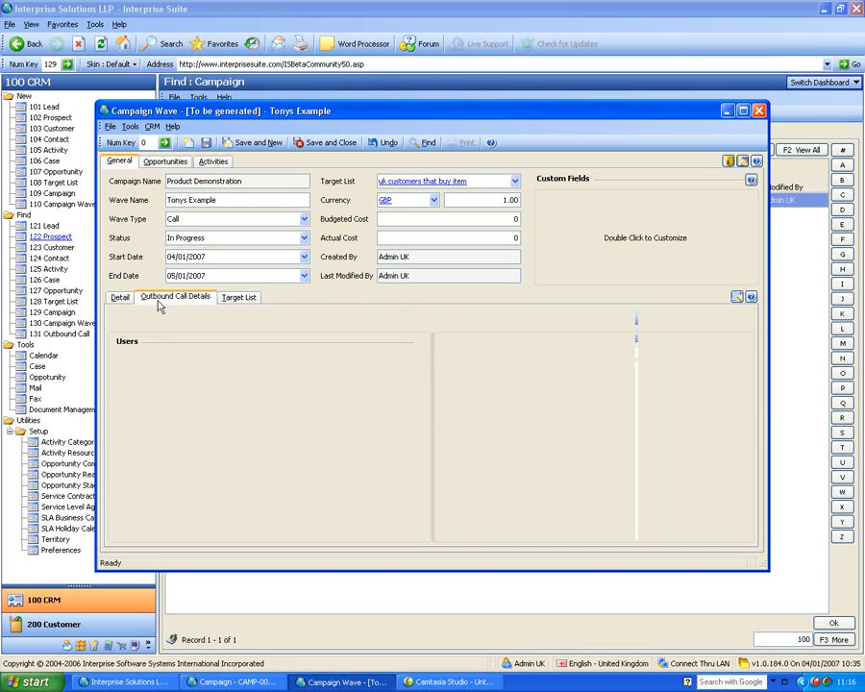
click(288, 362)
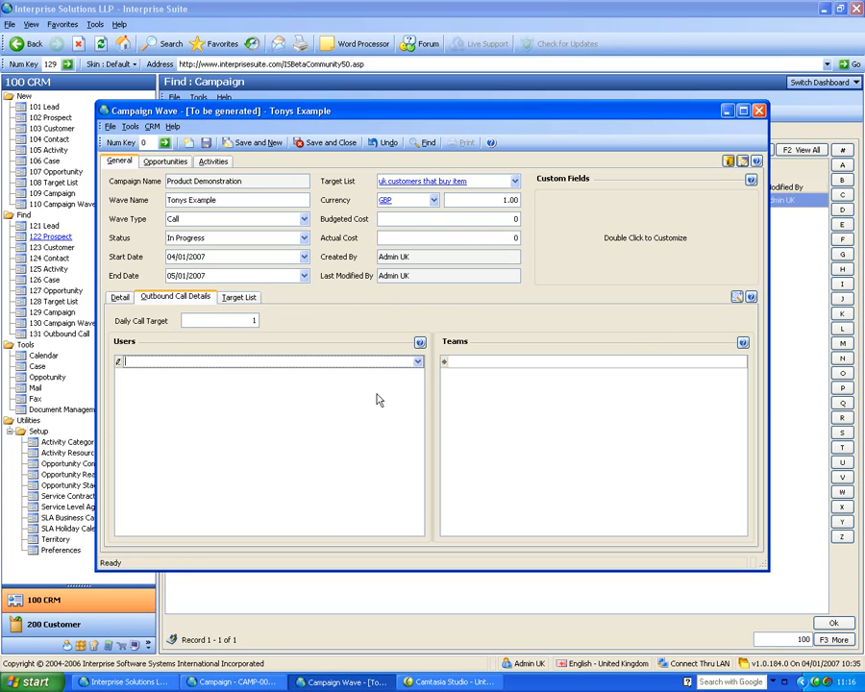
click(420, 363)
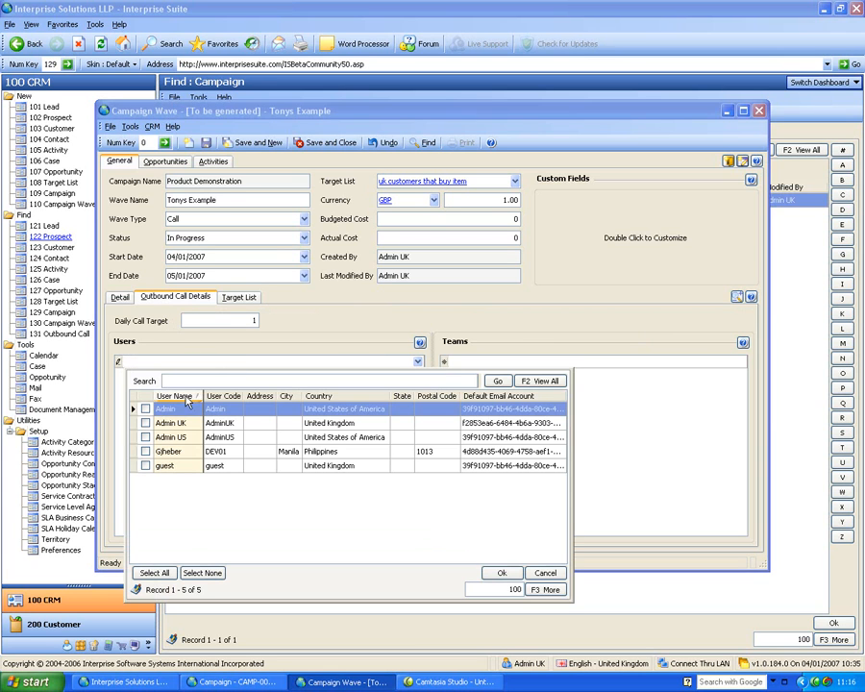
click(145, 410)
click(145, 423)
click(145, 438)
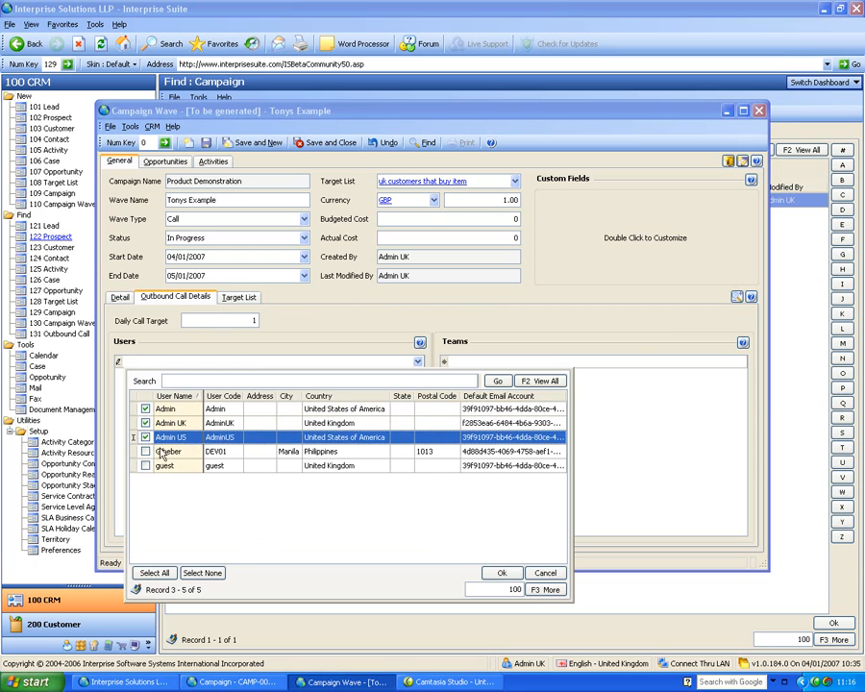
click(502, 573)
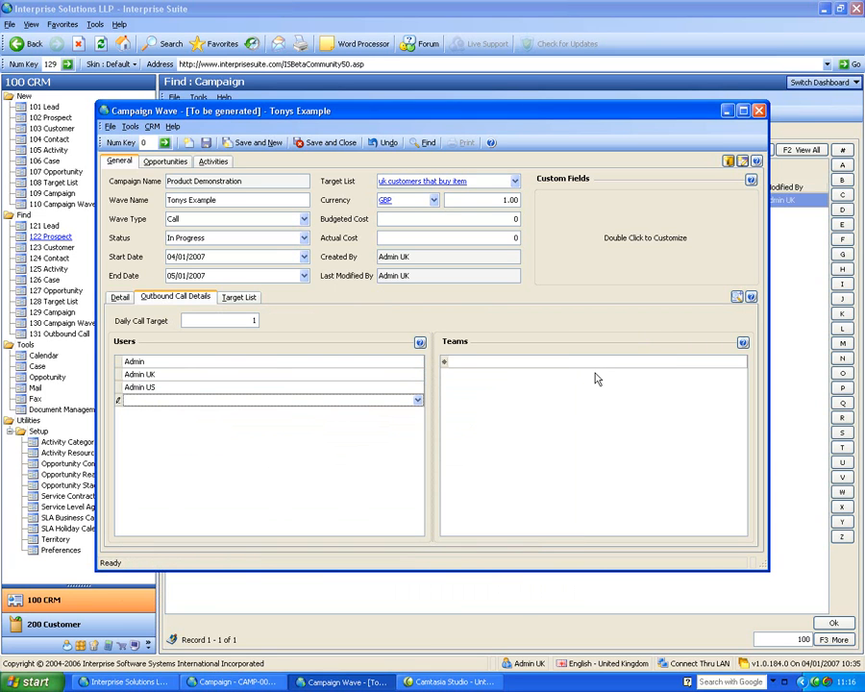
click(237, 297)
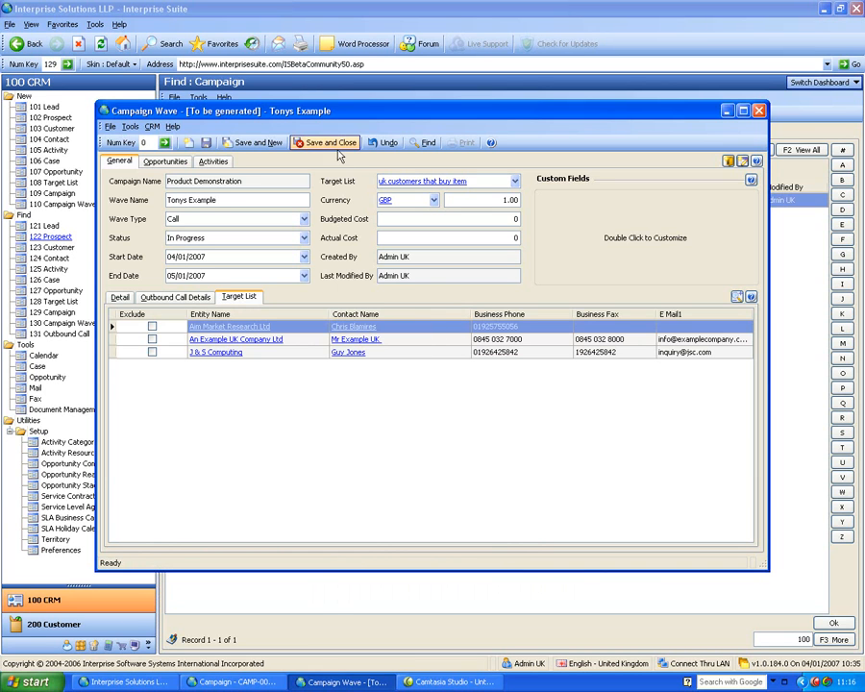
click(310, 142)
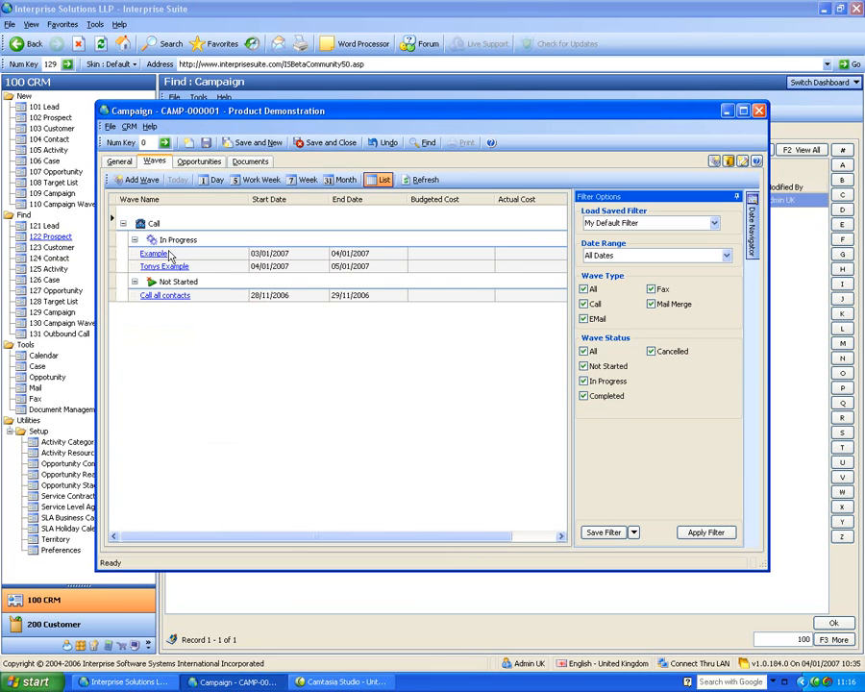
View the campaign's waves by month, return to the list view, and save and close the campaign.
click(204, 267)
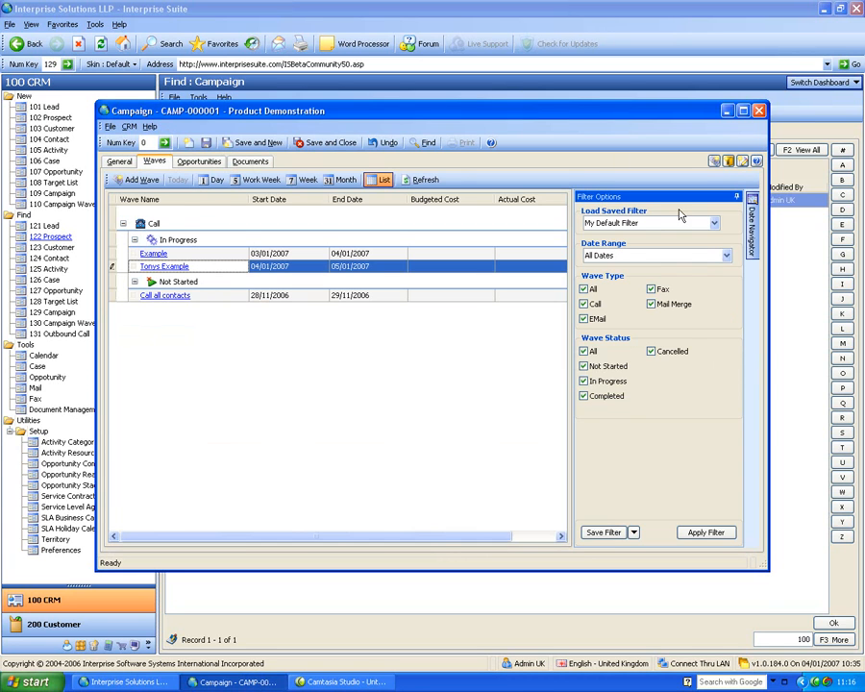
click(346, 182)
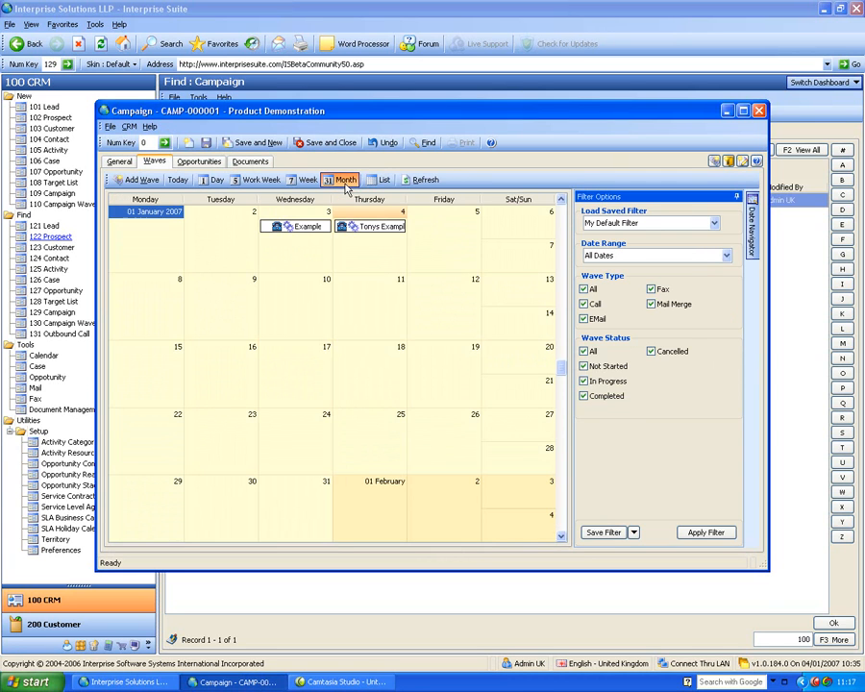
click(381, 182)
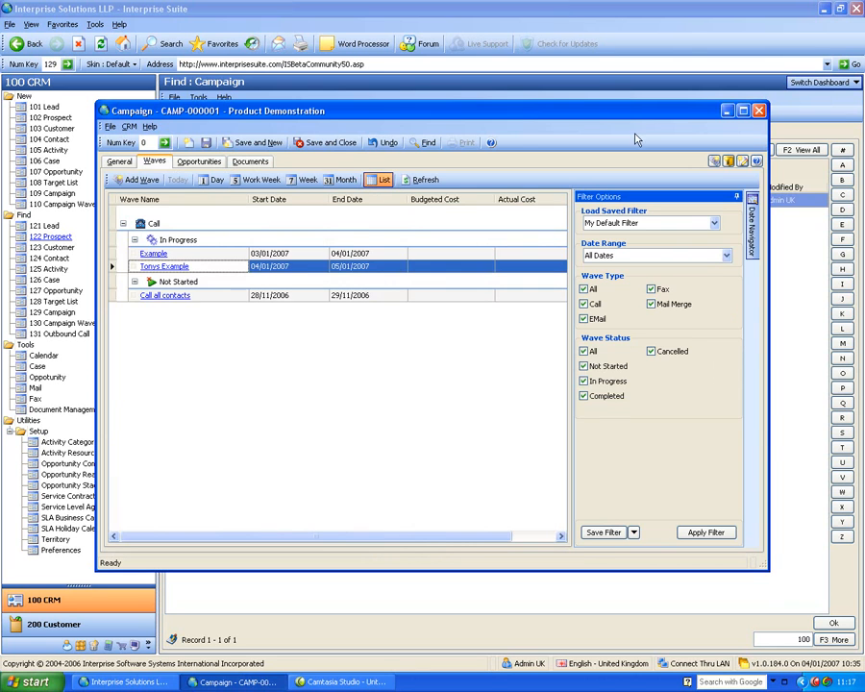
click(327, 142)
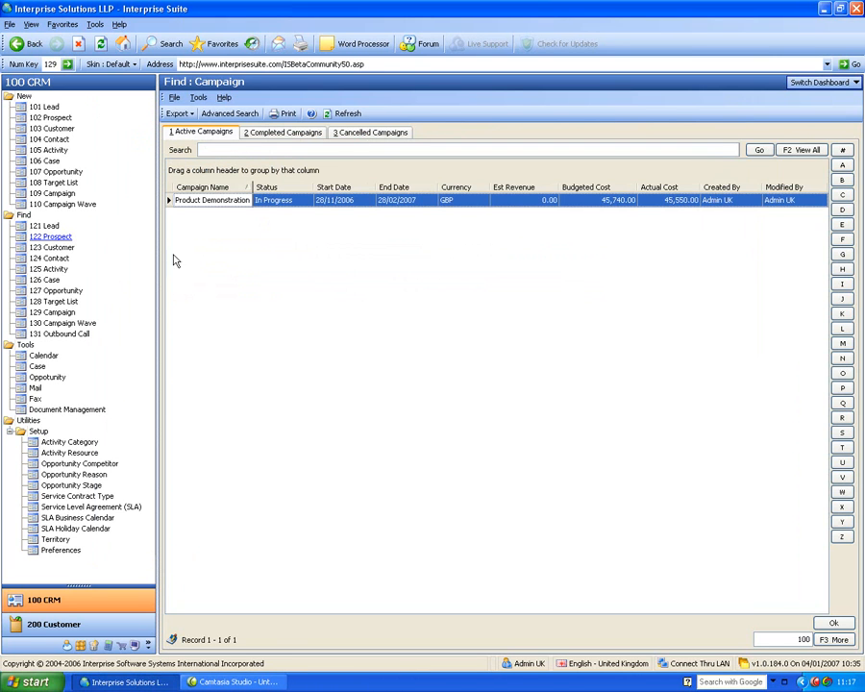
Open outbound call list WVE-000005 and get a call from it.
click(65, 333)
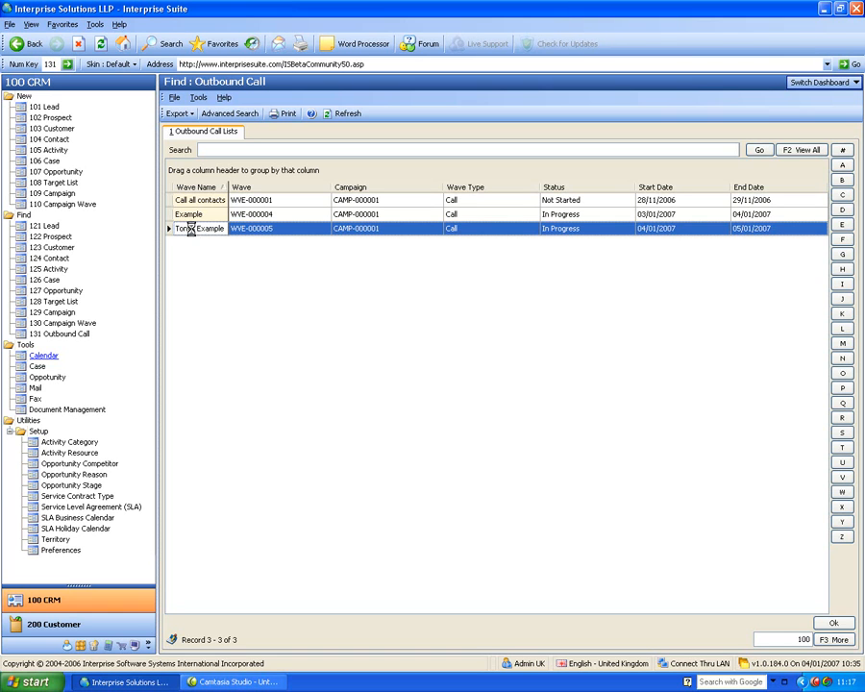
double_click(192, 231)
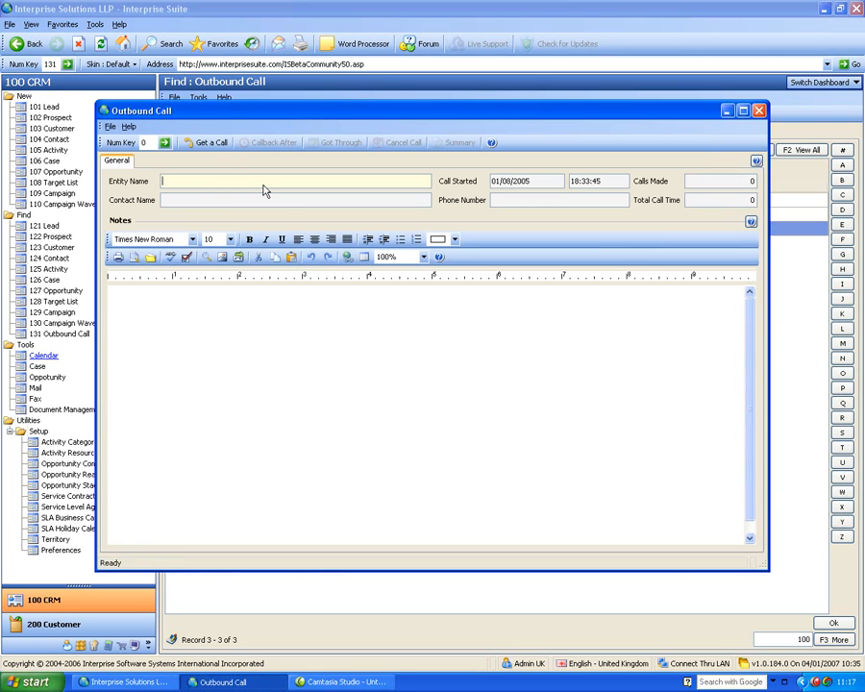
click(206, 143)
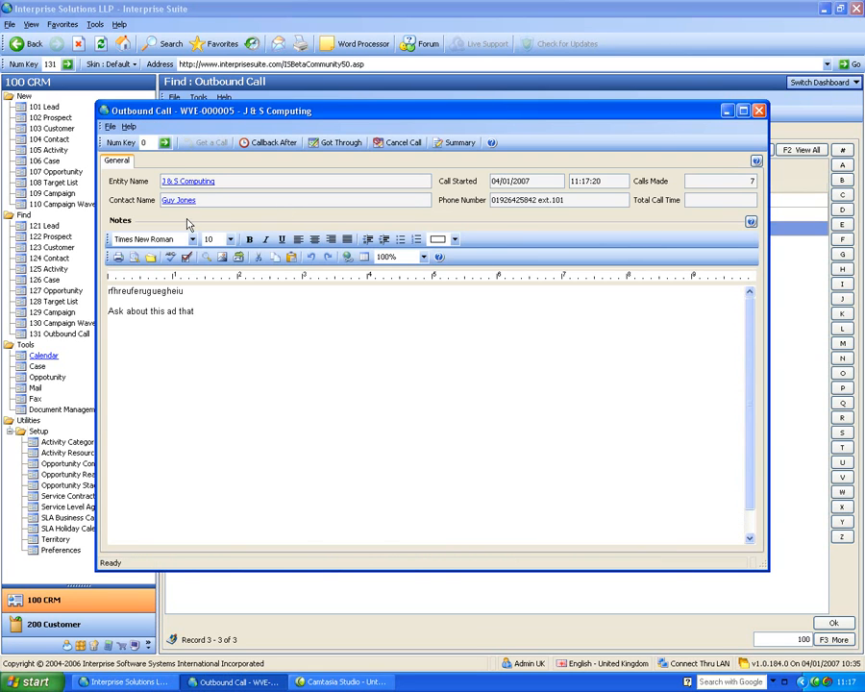
Add the line "ifherifioe" to the end of the call notes and mark the call as got through.
click(240, 308)
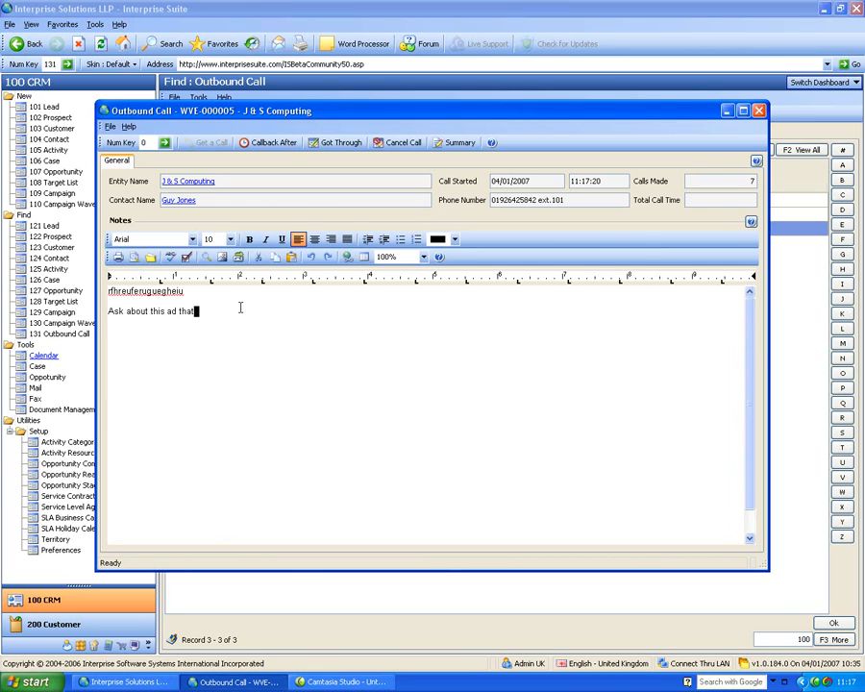
key(Return)
text(ifherifioe)
click(341, 142)
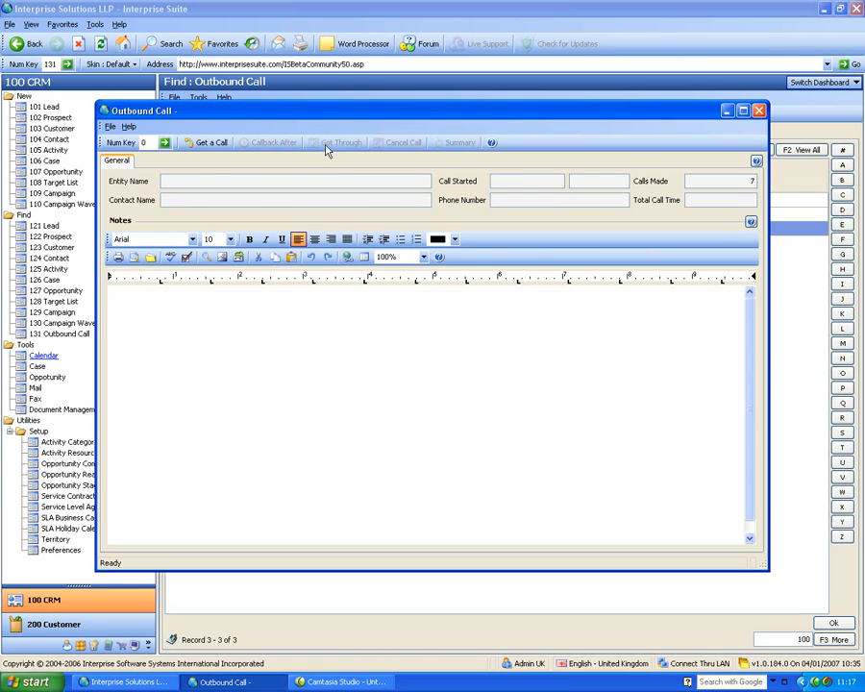
Get another call, schedule its callback after 1 day at 11:47, and close the outbound call window.
click(206, 145)
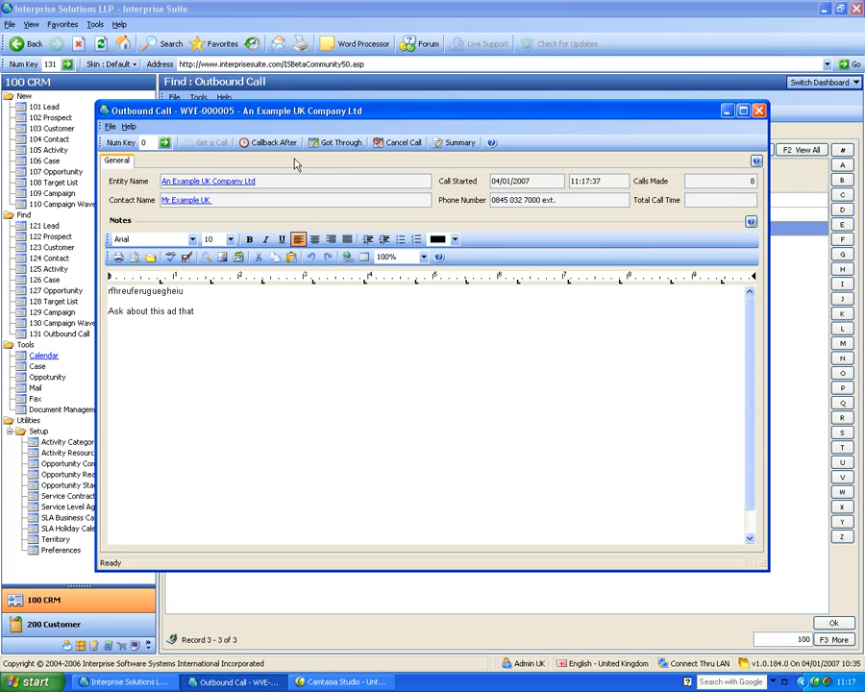
click(272, 142)
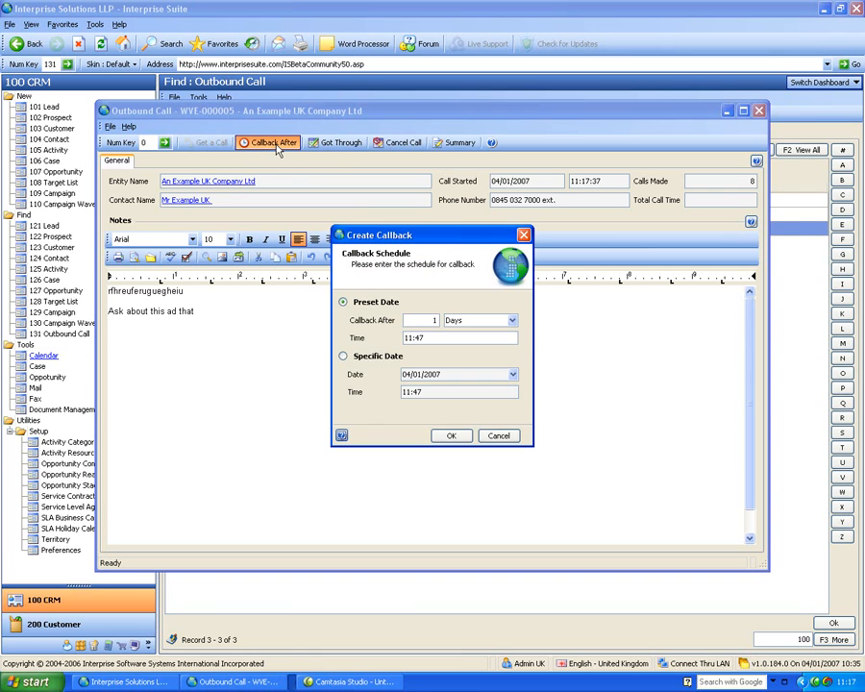
click(444, 437)
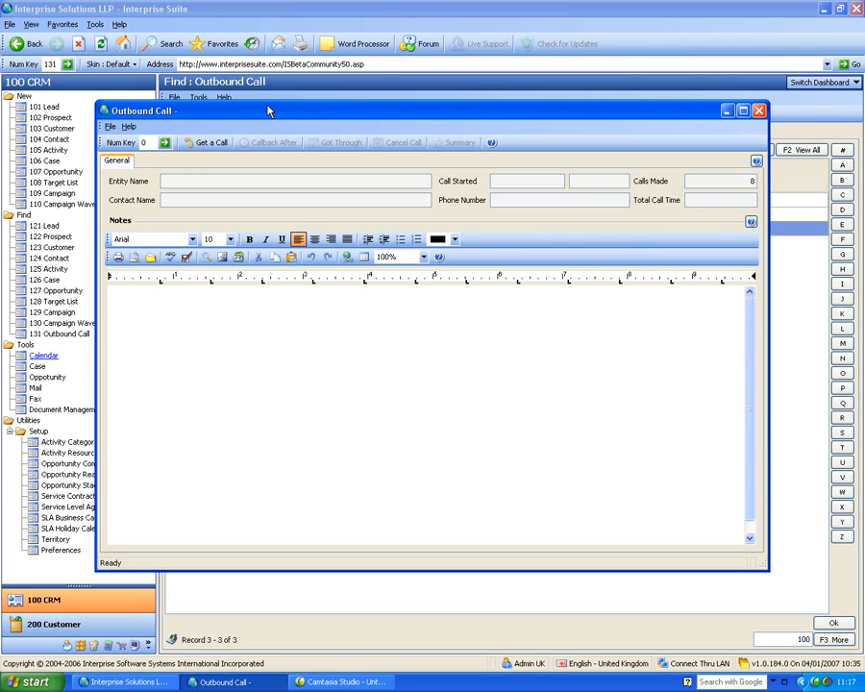
click(760, 112)
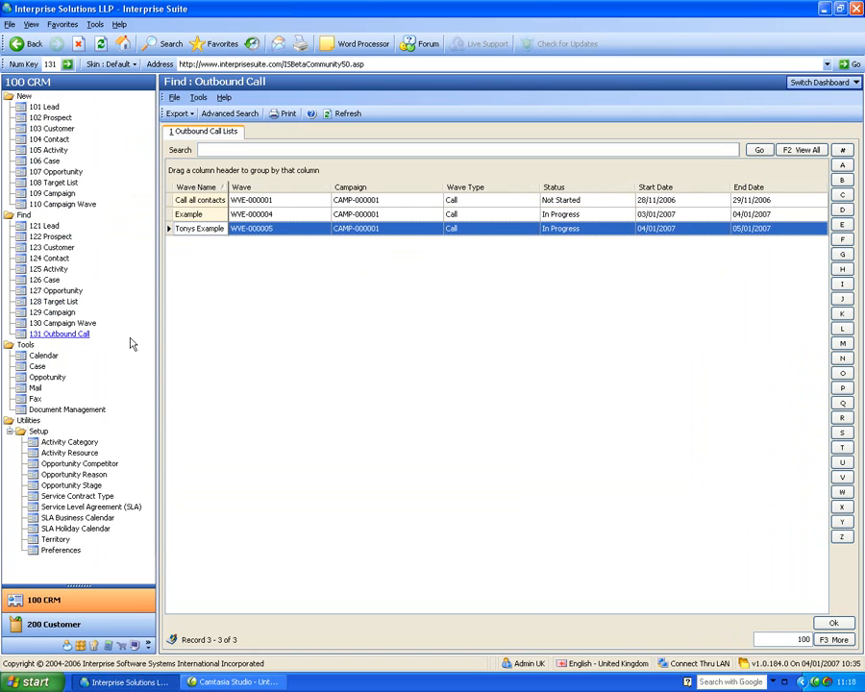
Switch to the Document Management dashboard and view the Company Memos folder.
click(799, 83)
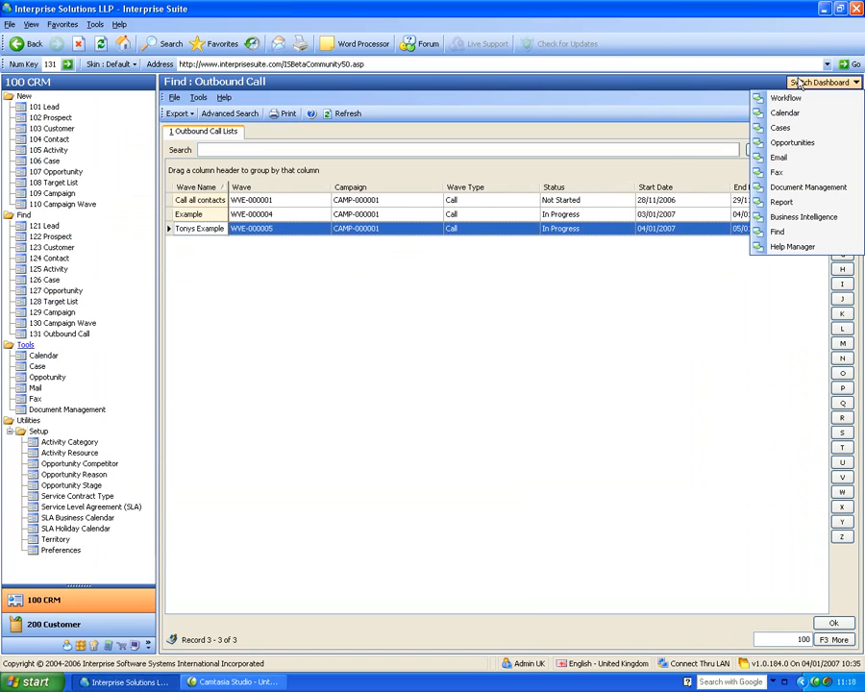
click(781, 191)
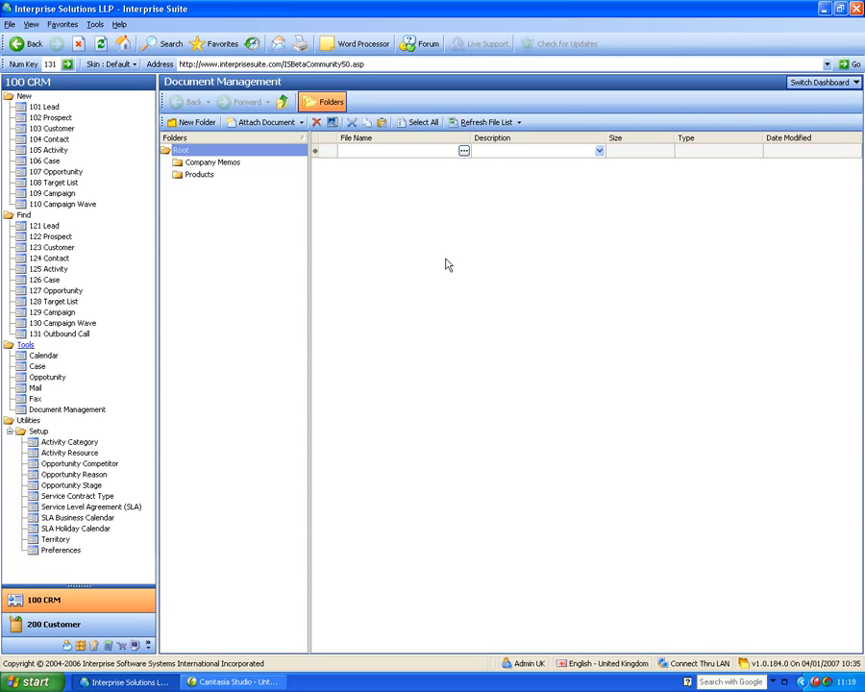
click(221, 163)
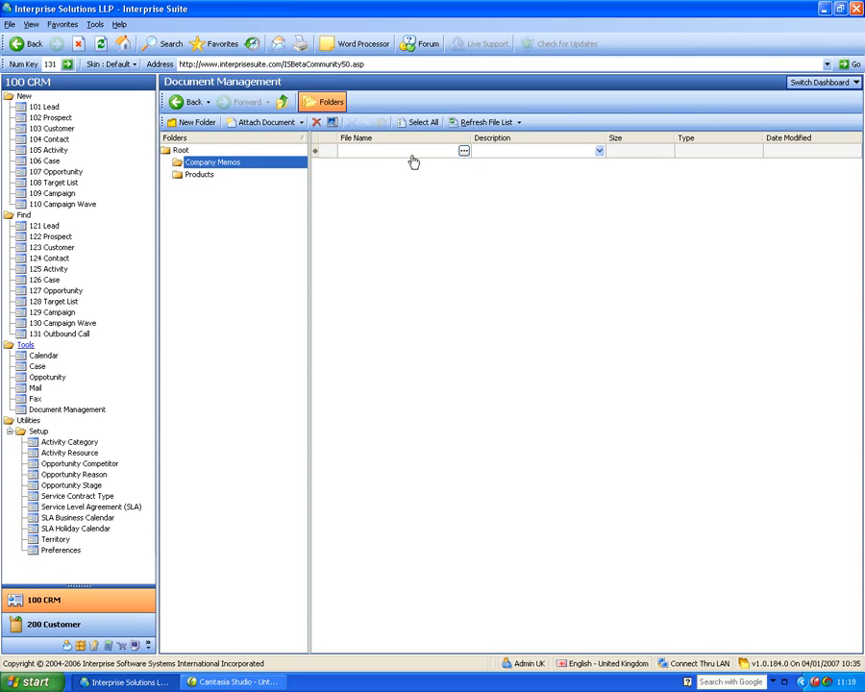
View the Report dashboard, switch to the Business Intelligence dashboard and look through its case, opportunity and lost sales panels.
click(799, 84)
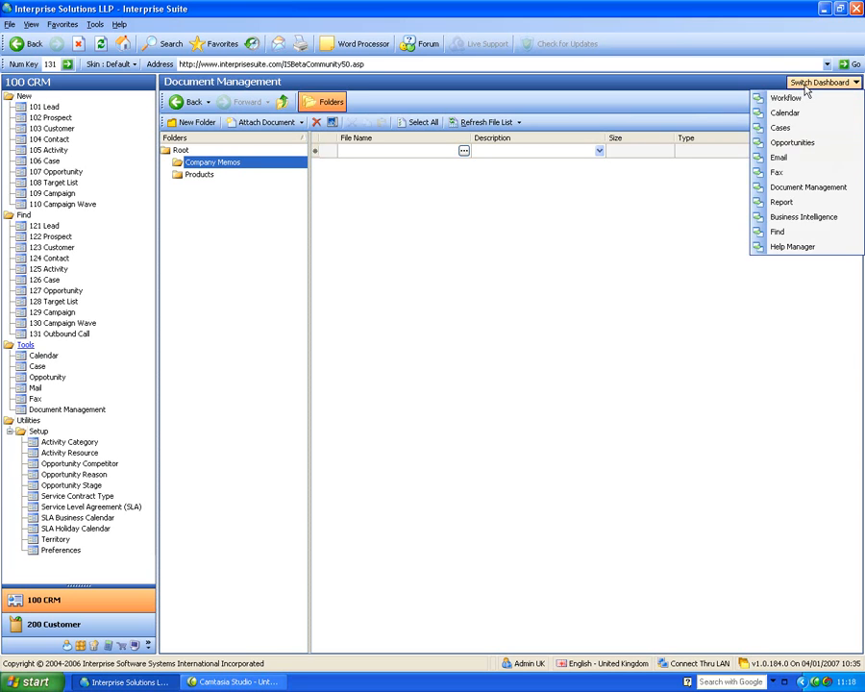
click(810, 203)
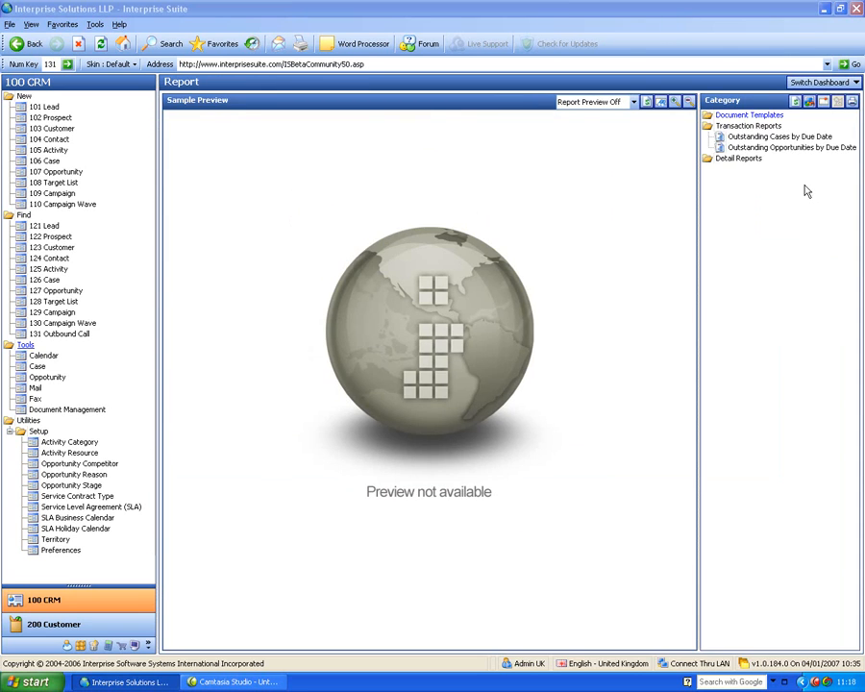
click(813, 83)
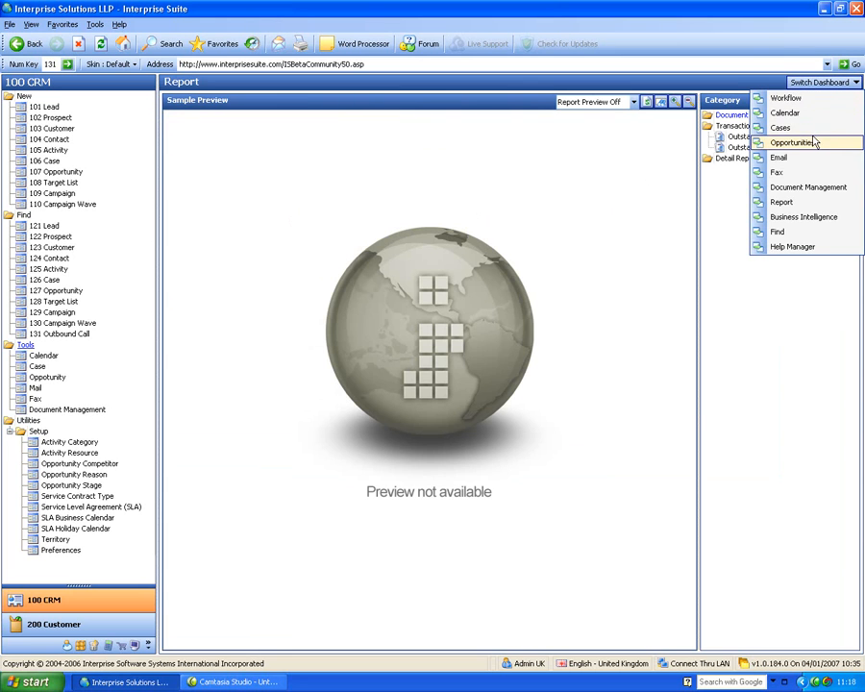
click(822, 202)
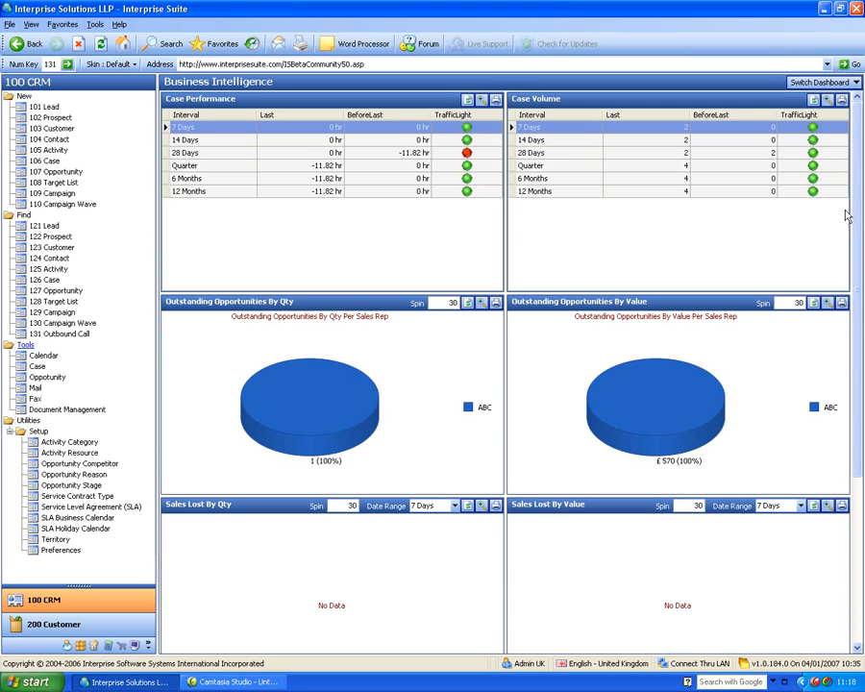
scroll(858, 214, down, 2)
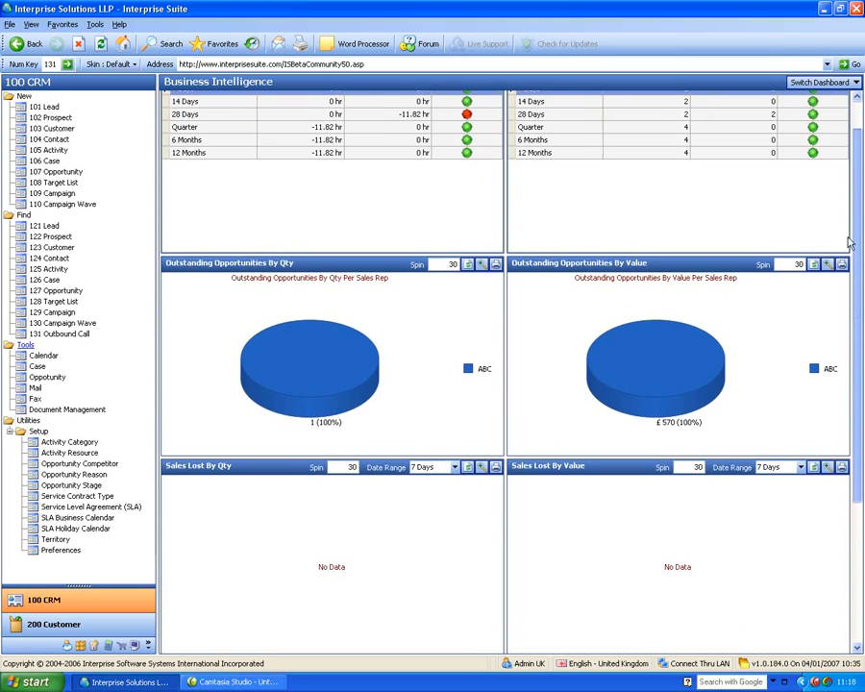
Return to the start of the Business Intelligence dashboard and switch to the Workflow dashboard.
drag(855, 254, 858, 166)
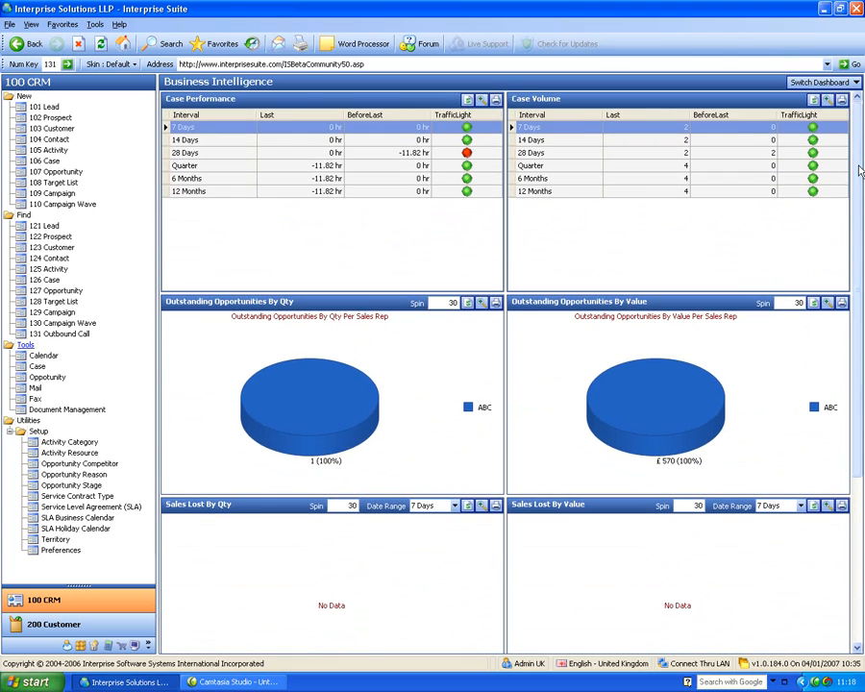
click(823, 83)
click(794, 94)
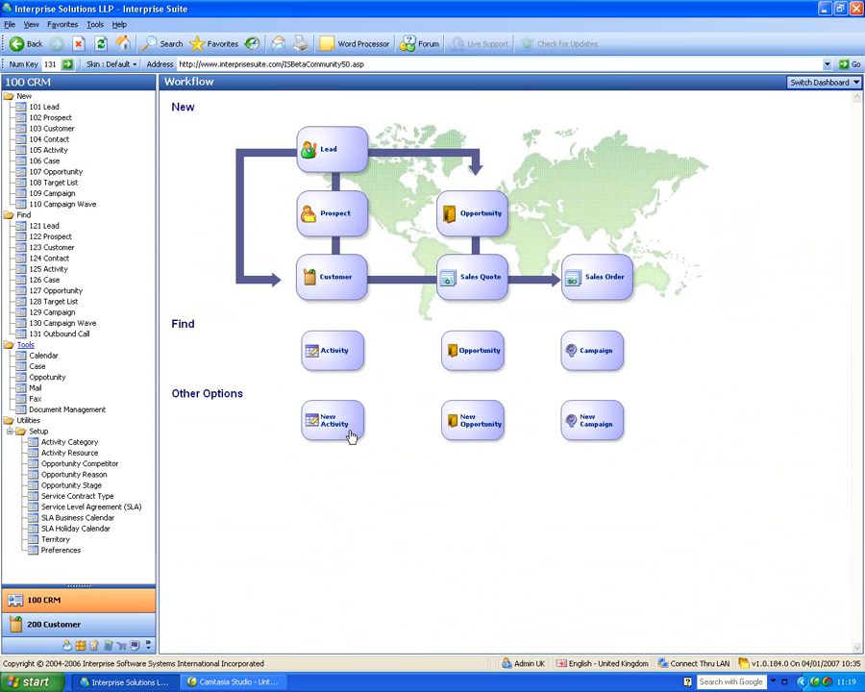
Find the active customer An Example Lead Company and open its customer record.
click(52, 247)
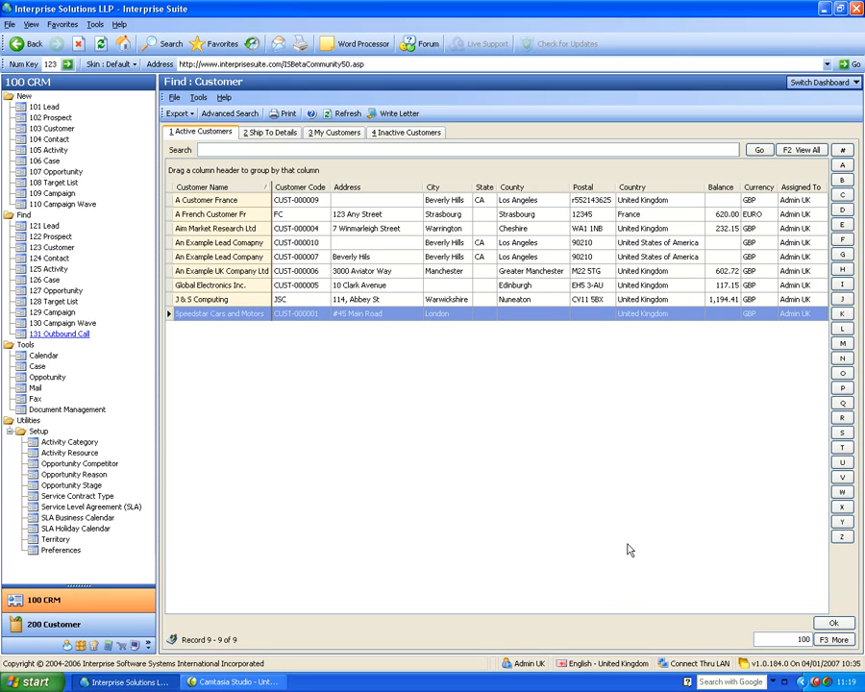
double_click(240, 257)
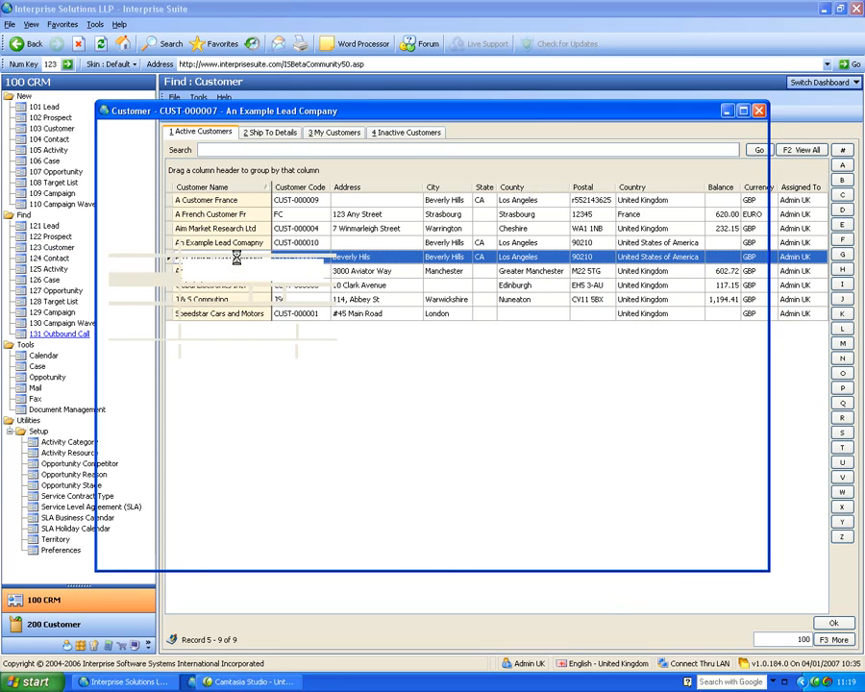
drag(272, 116, 328, 118)
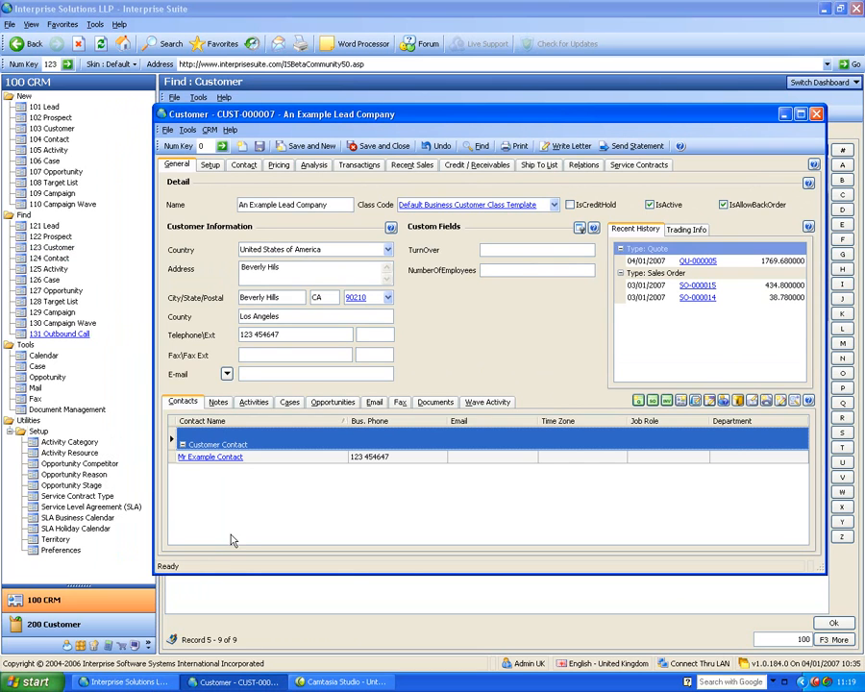
Review the customer's notes and activities, showing the activities by month and as a list, and enlarge and restore the activity area.
click(218, 402)
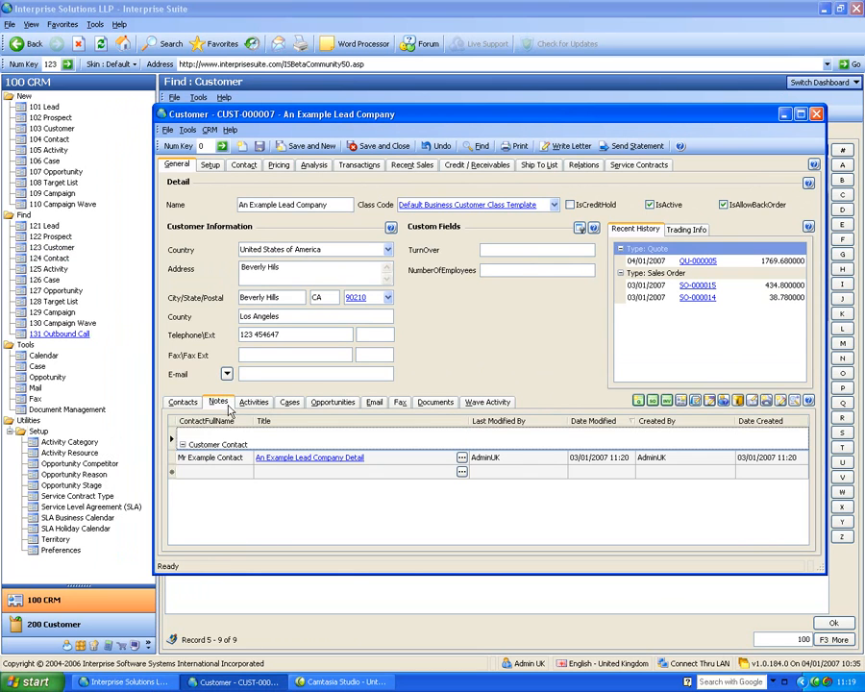
click(253, 402)
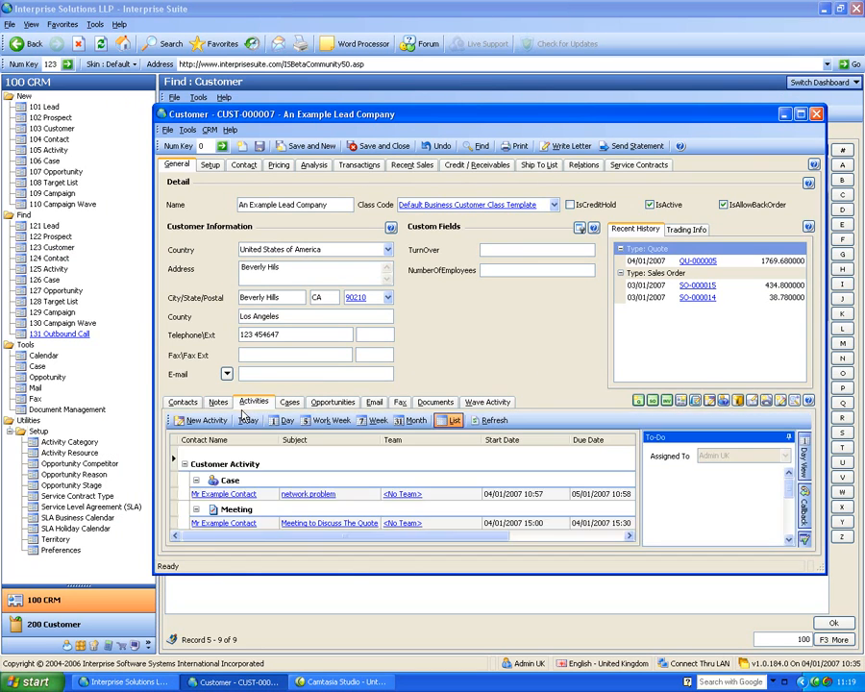
click(413, 420)
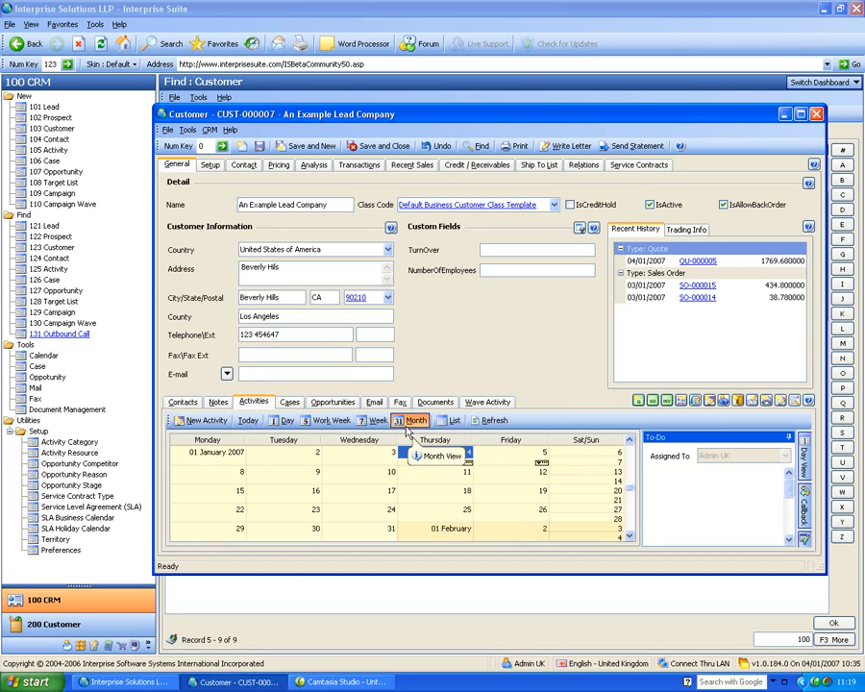
click(449, 420)
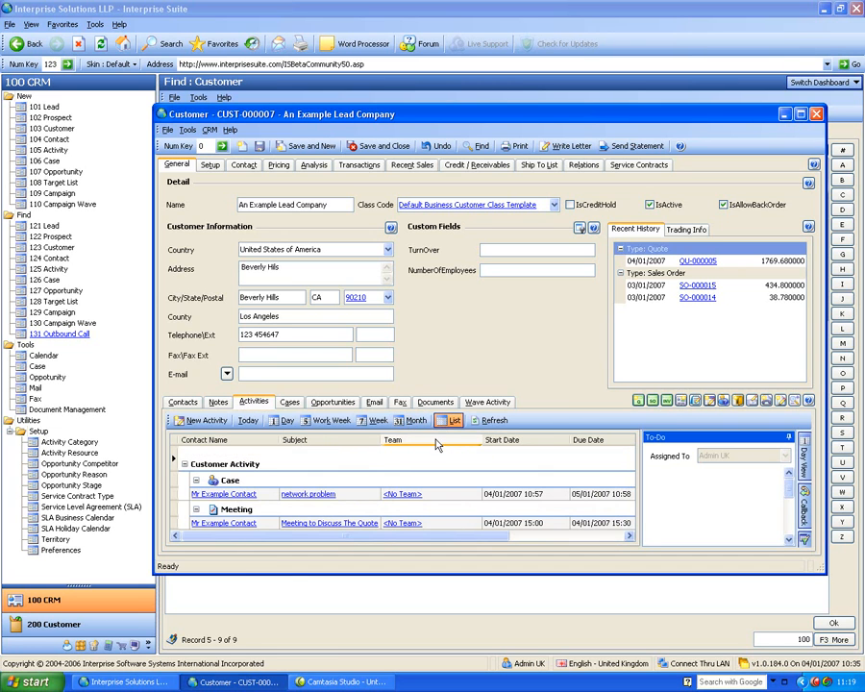
click(796, 402)
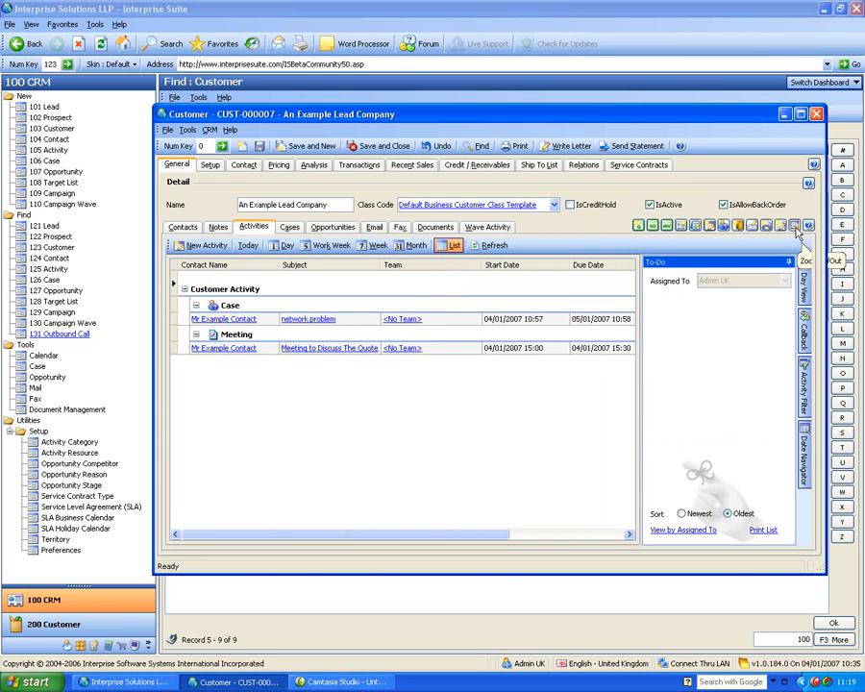
click(794, 233)
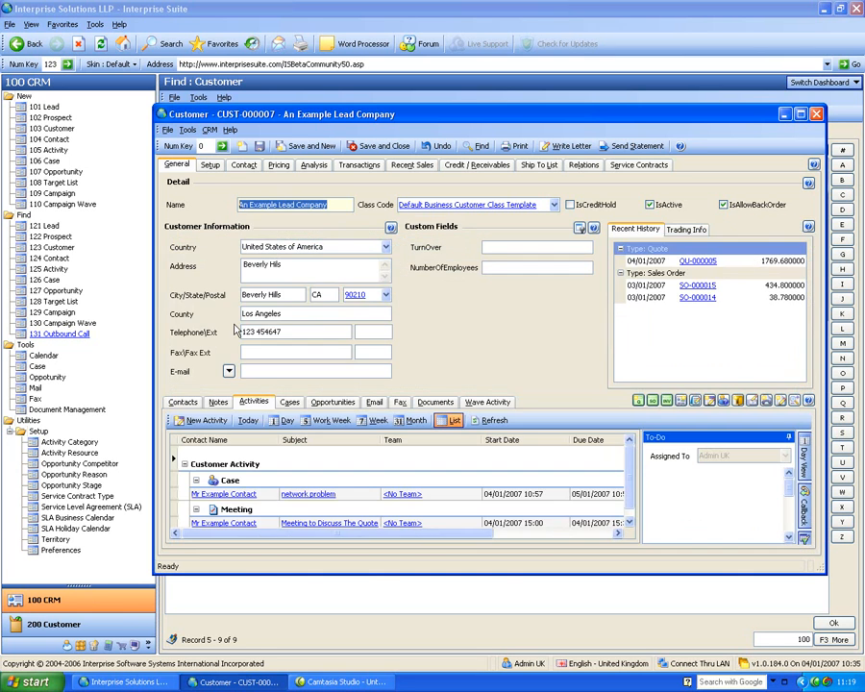
Look through the customer's cases, opportunities, email, wave activity and documents, ending on the contacts list.
click(286, 403)
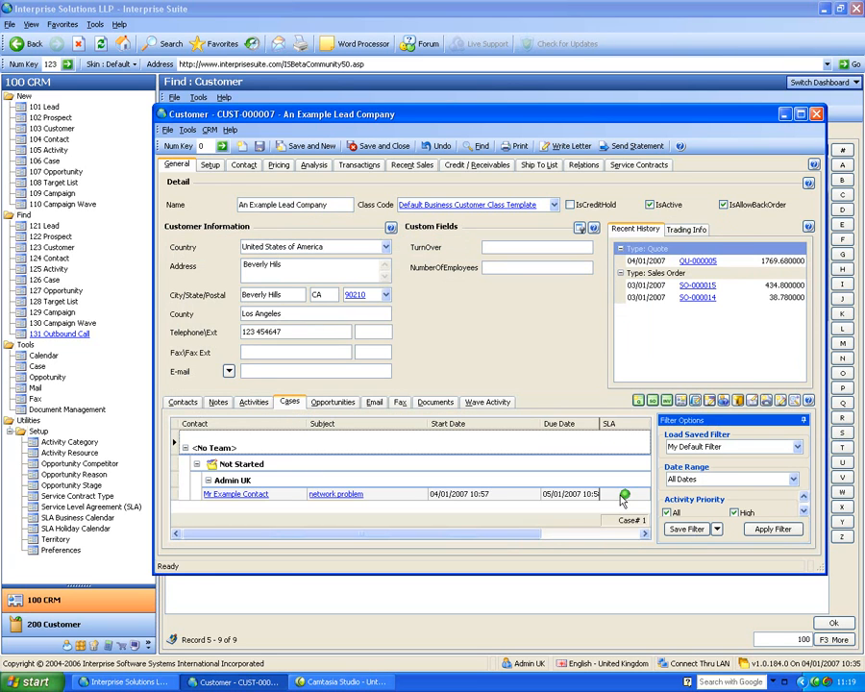
click(321, 404)
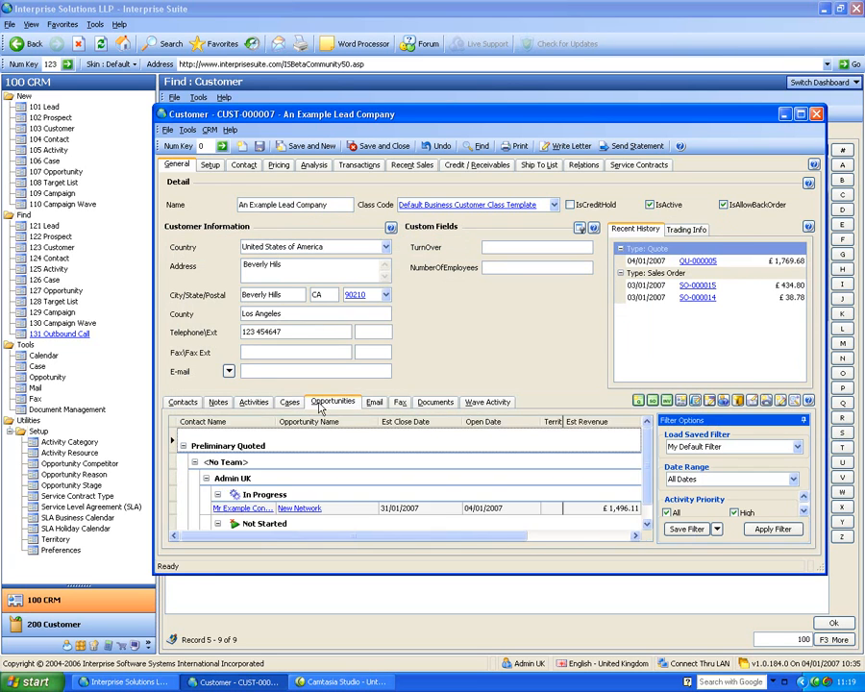
click(375, 404)
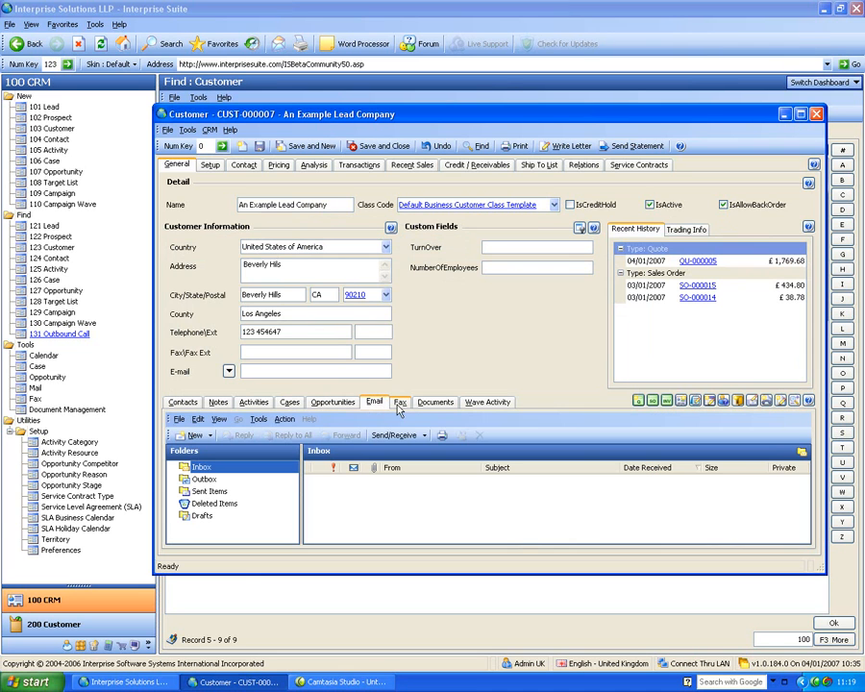
click(432, 404)
click(475, 404)
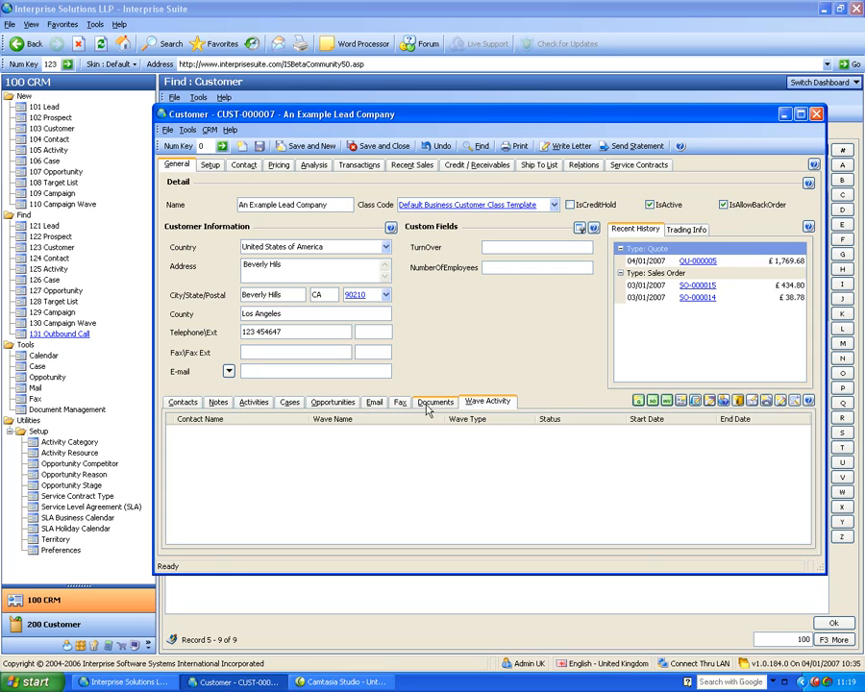
click(429, 405)
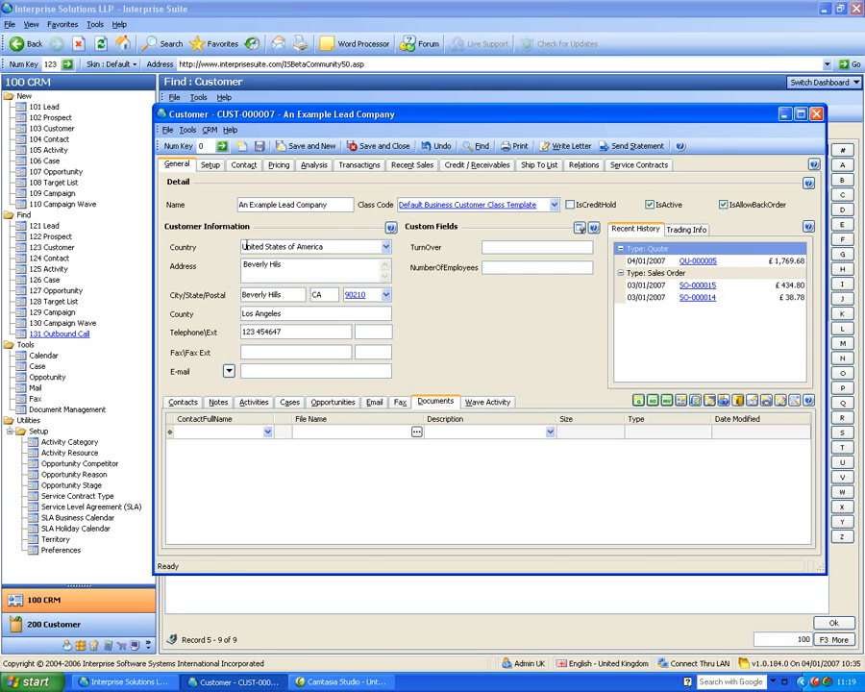
click(181, 402)
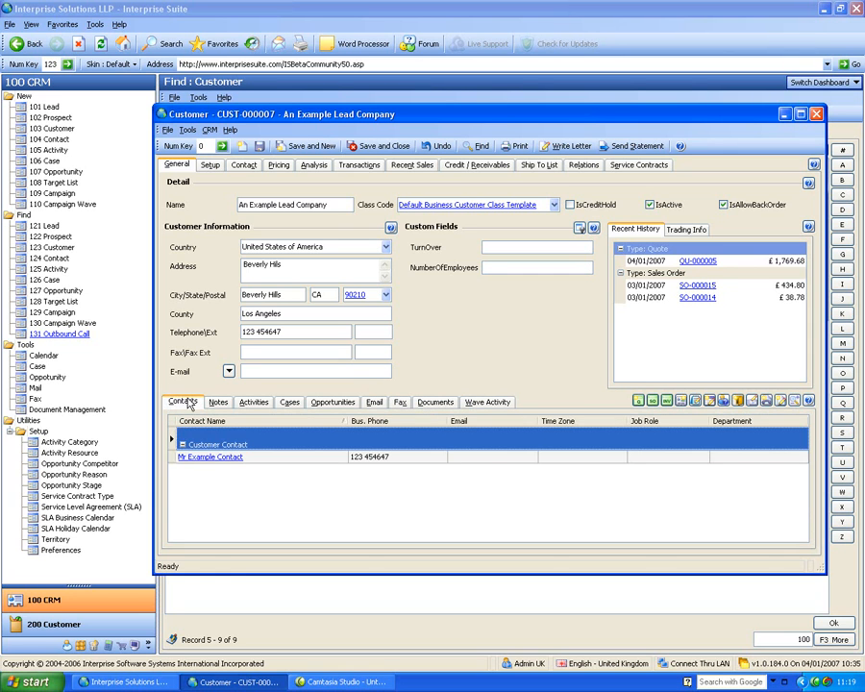
View the customer's contact details, and return to the general details to view the trading information.
click(243, 165)
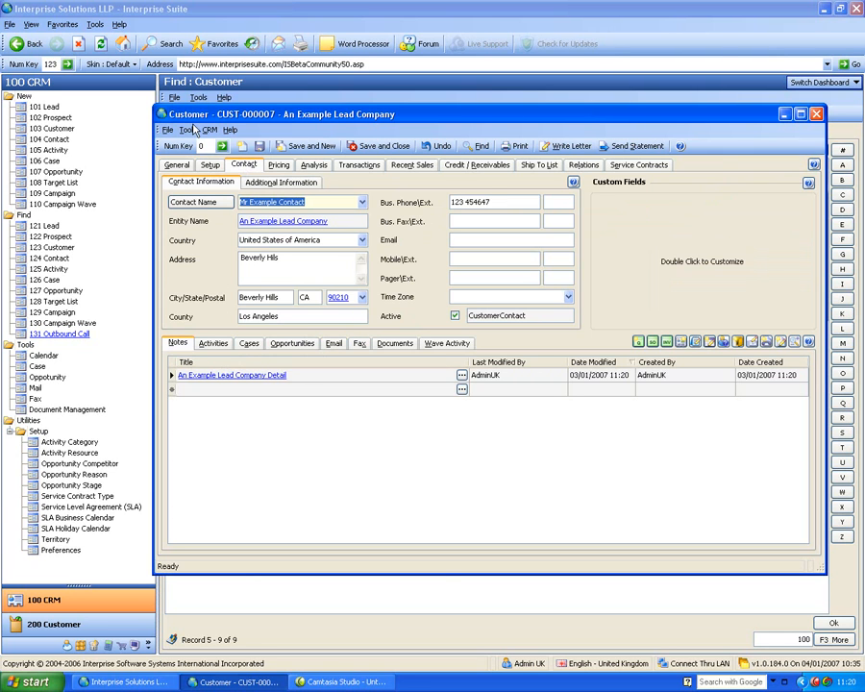
click(175, 165)
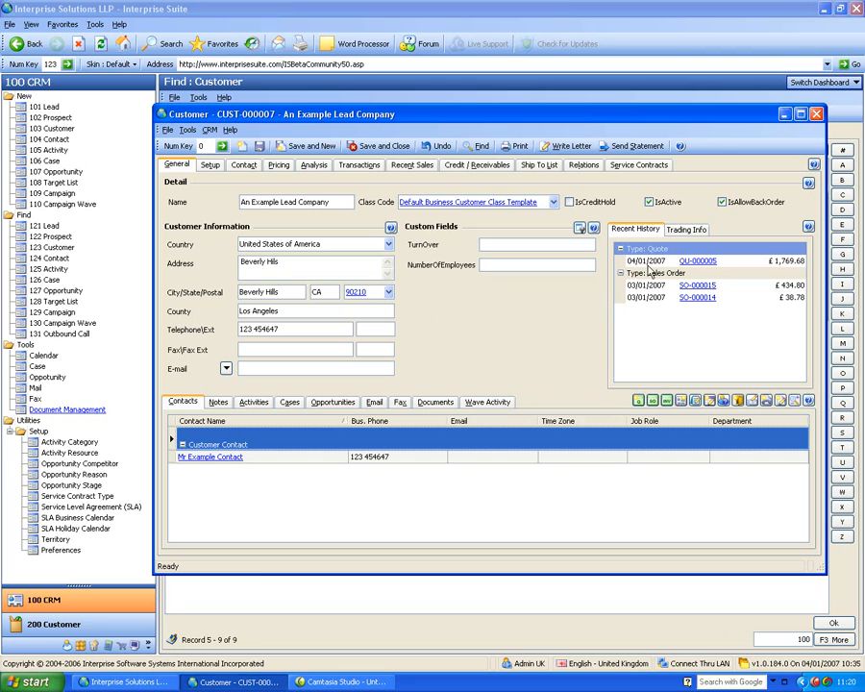
click(681, 234)
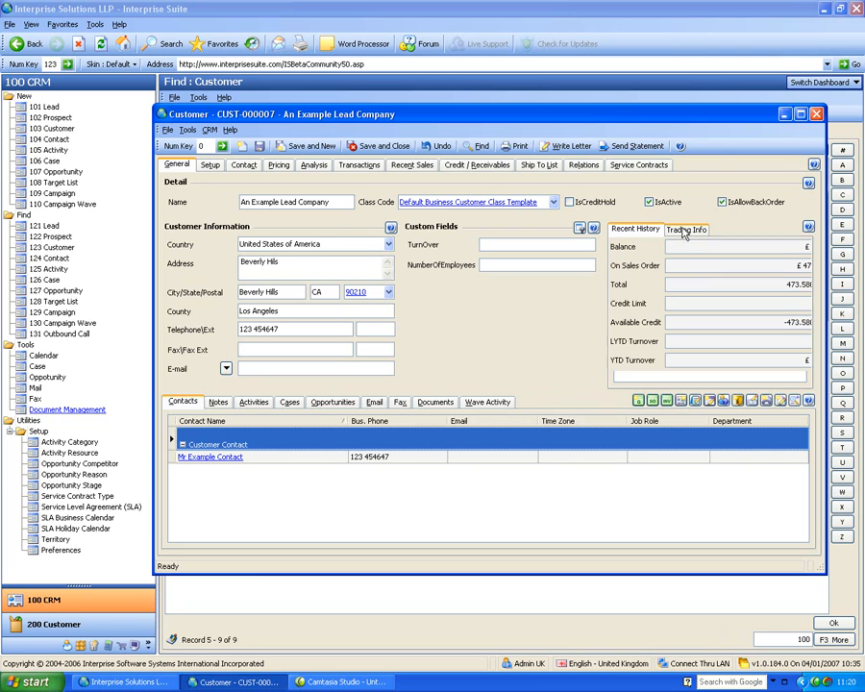